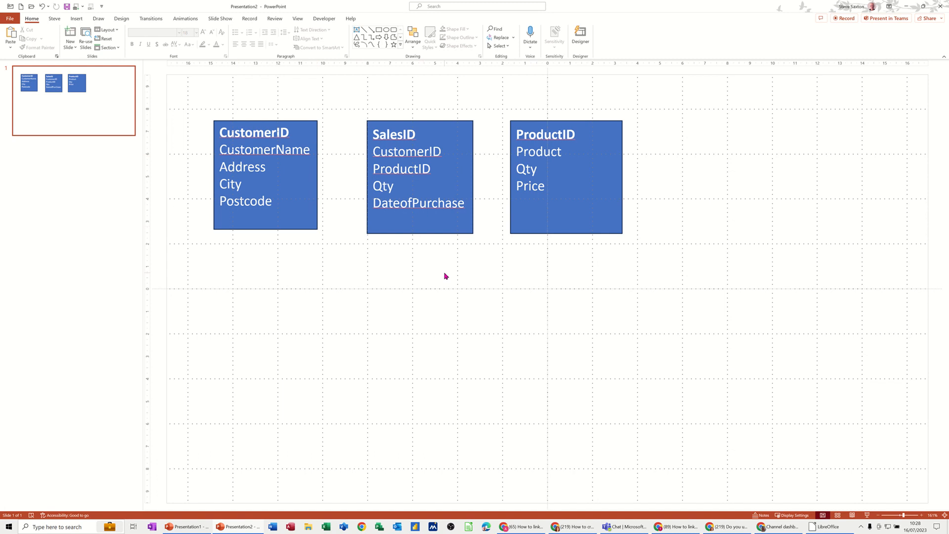
Step: Switch to LibreOffice and start creating a new Base database with the HSQLDB Embedded engine
click(815, 527)
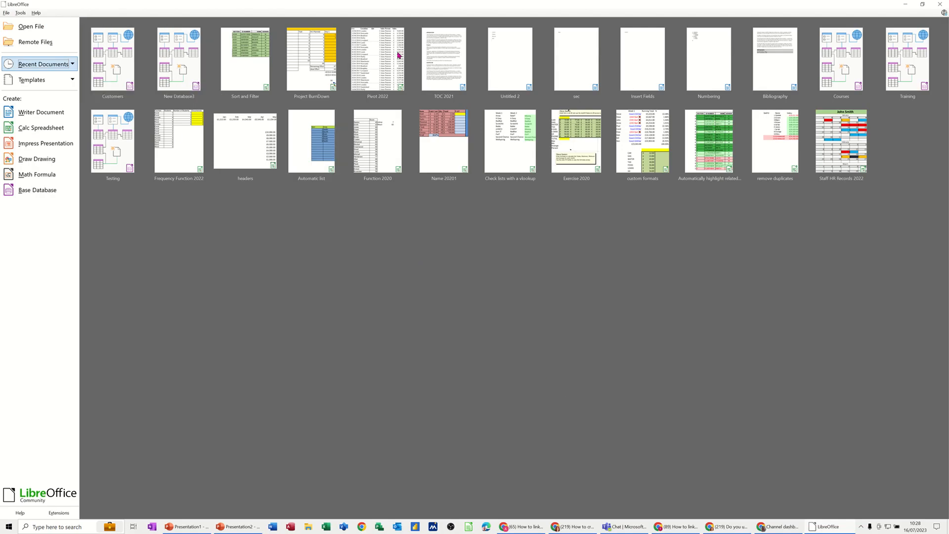
click(27, 191)
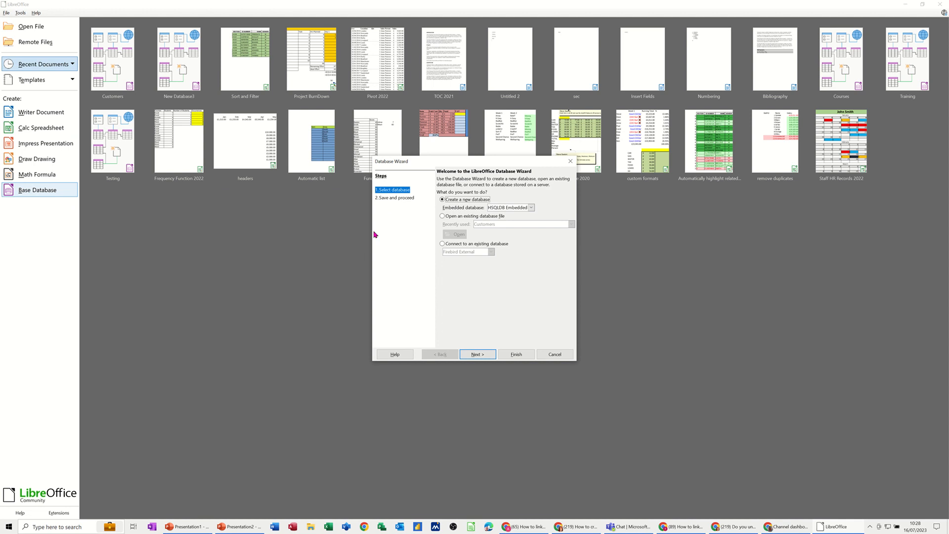
drag(459, 166, 324, 230)
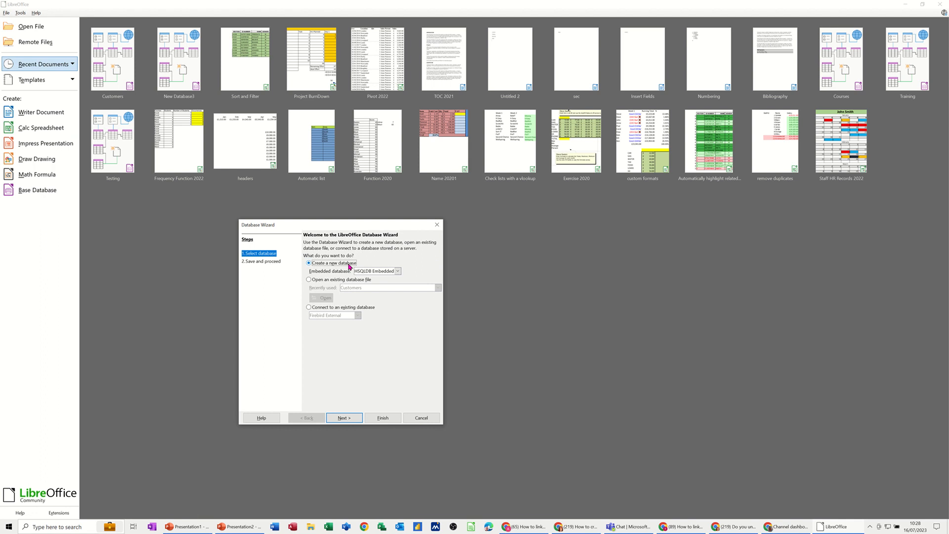
click(344, 418)
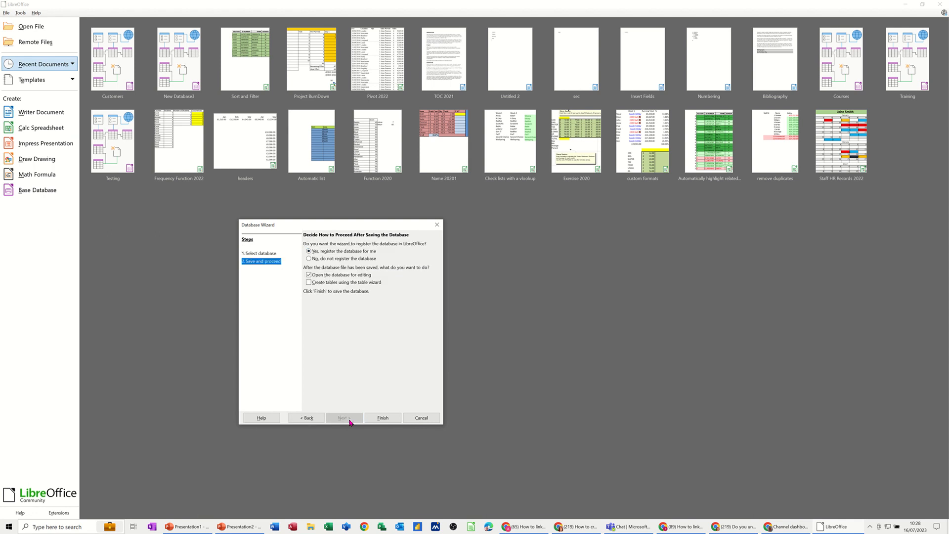
Step: Choose not to register the database and save it as Sales in the Base folder
click(310, 259)
click(381, 418)
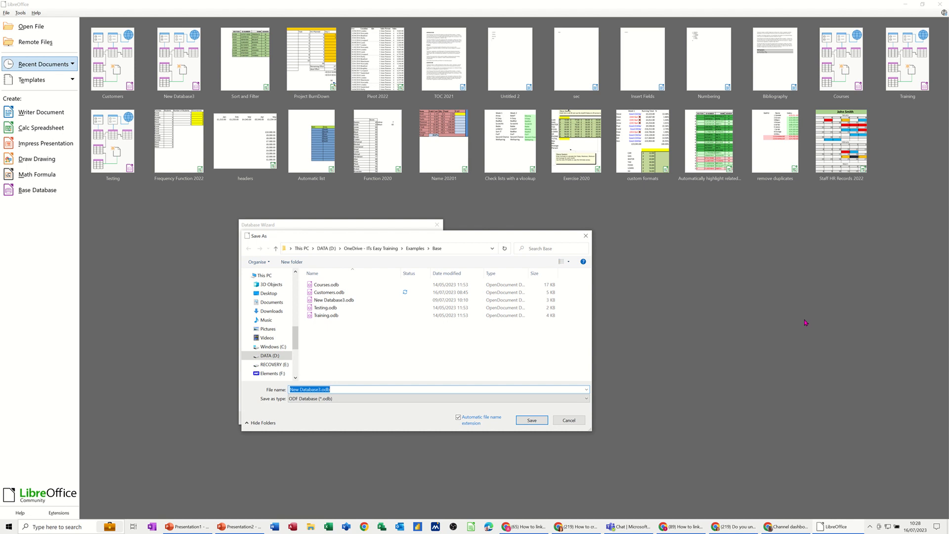
text(Sales)
click(532, 421)
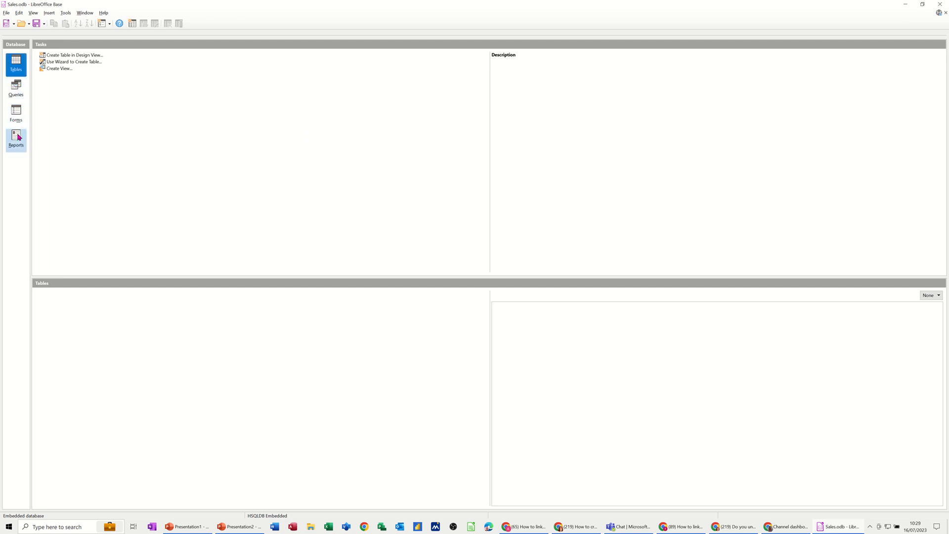
click(68, 63)
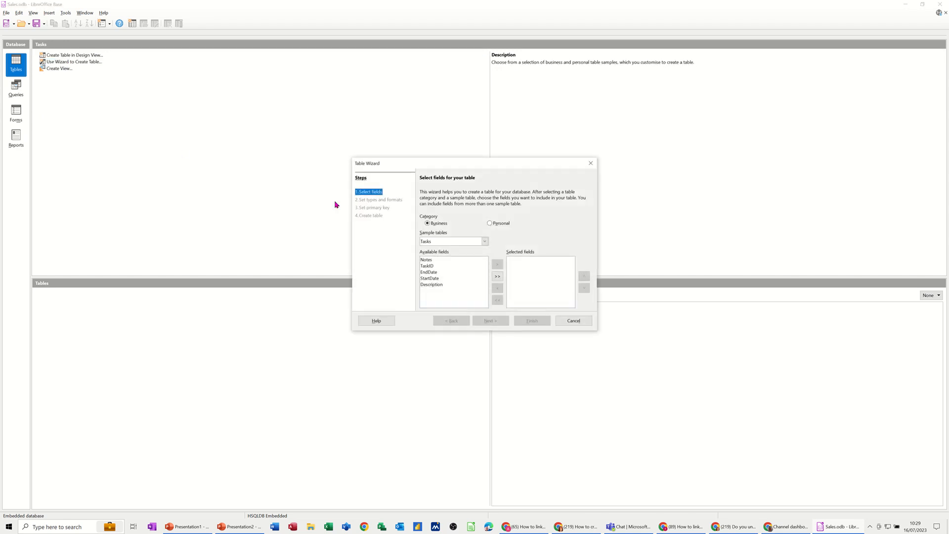
drag(422, 165, 291, 113)
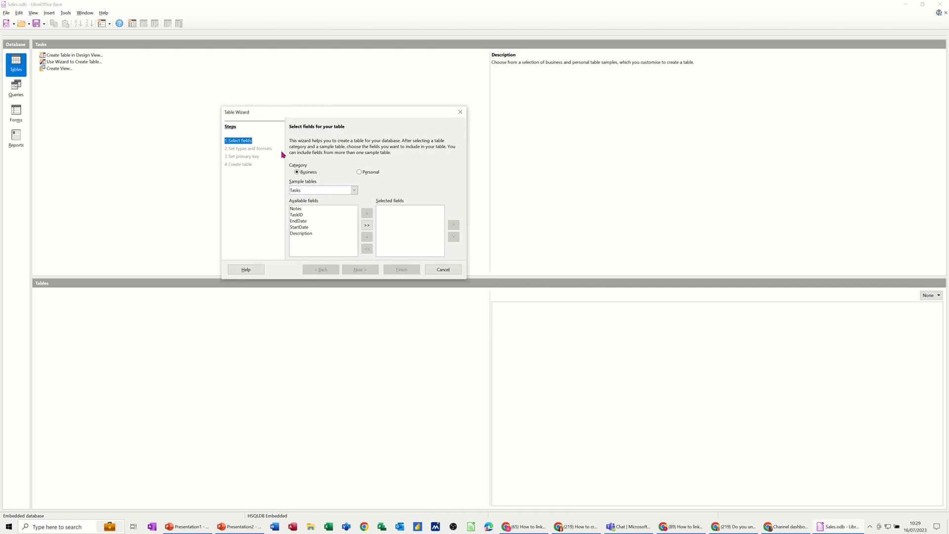
click(354, 192)
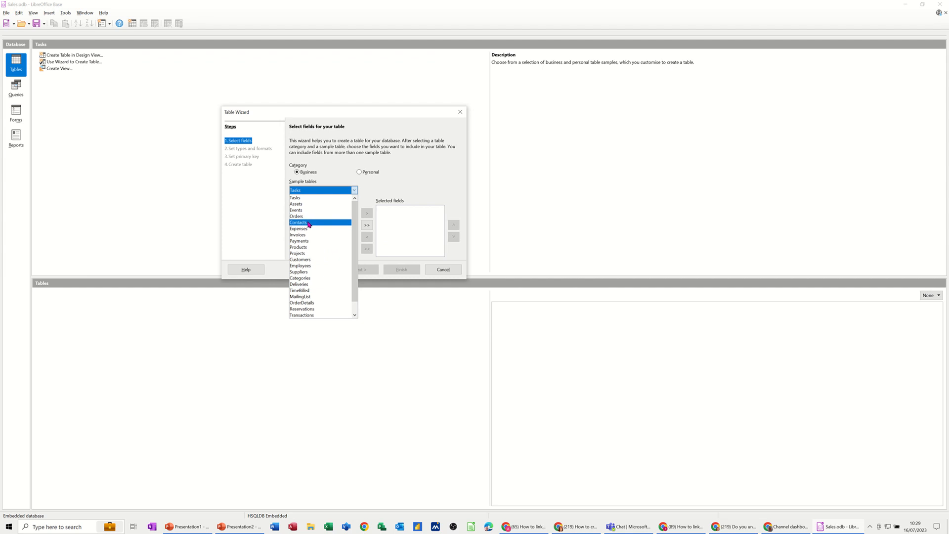
click(310, 223)
drag(356, 219, 356, 224)
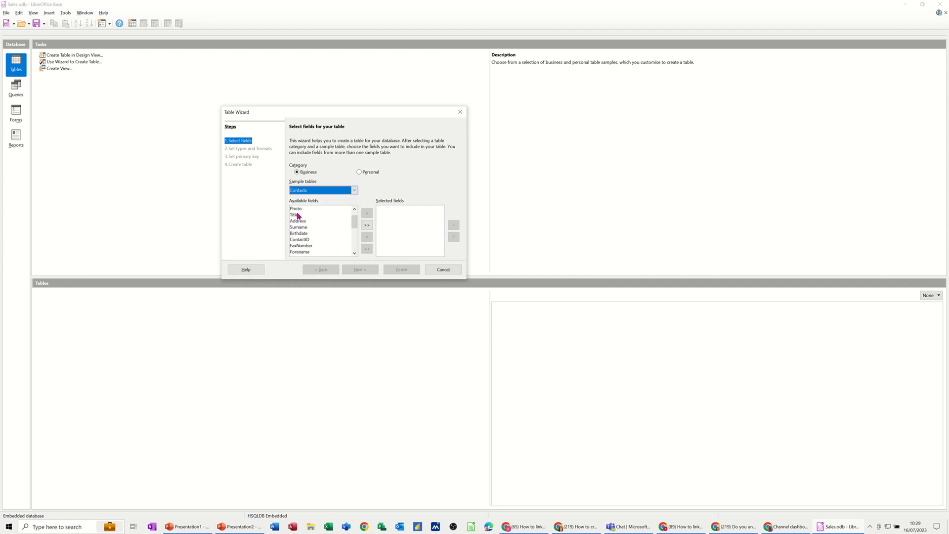
click(298, 216)
click(366, 214)
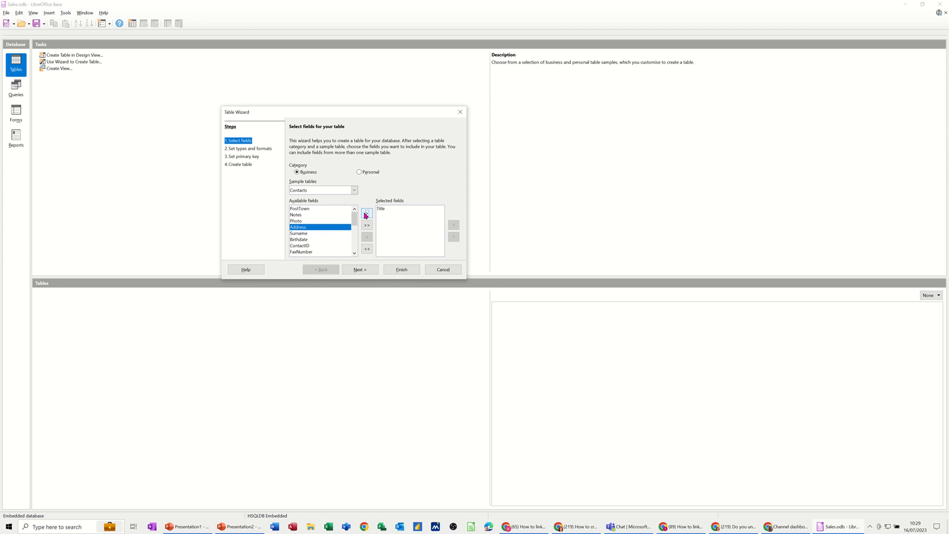
click(367, 248)
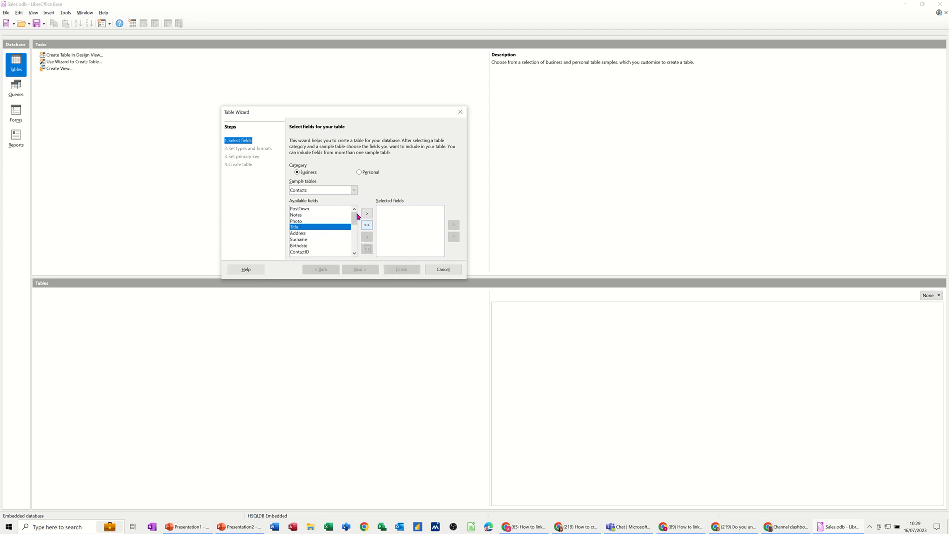
click(355, 191)
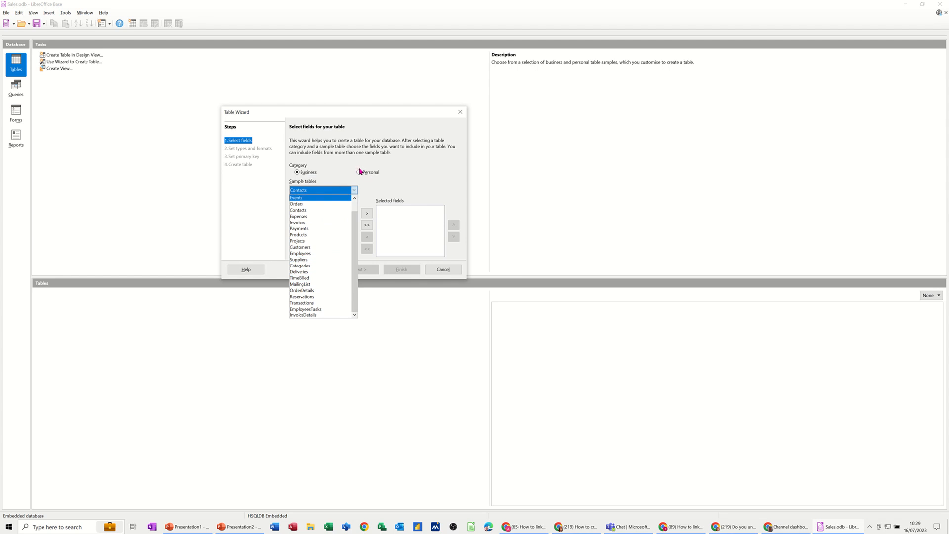
click(443, 272)
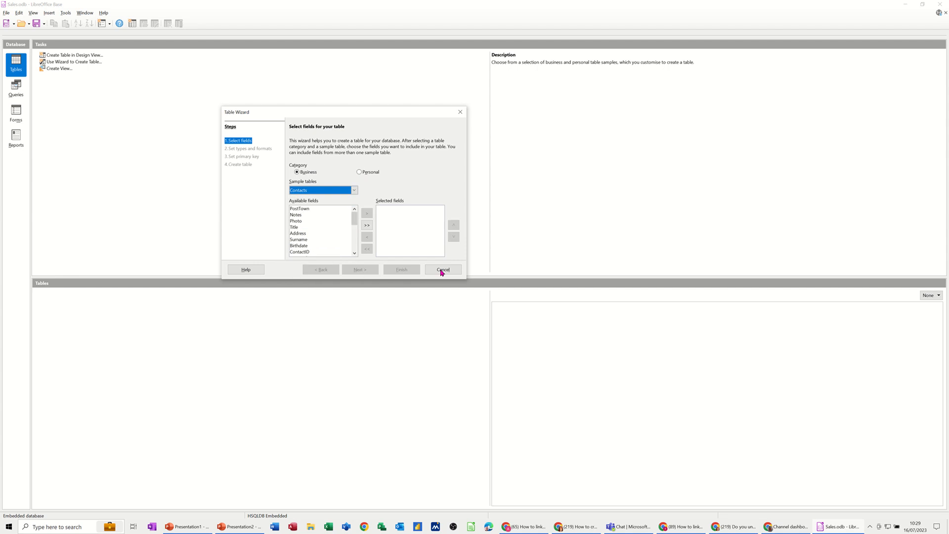
click(443, 270)
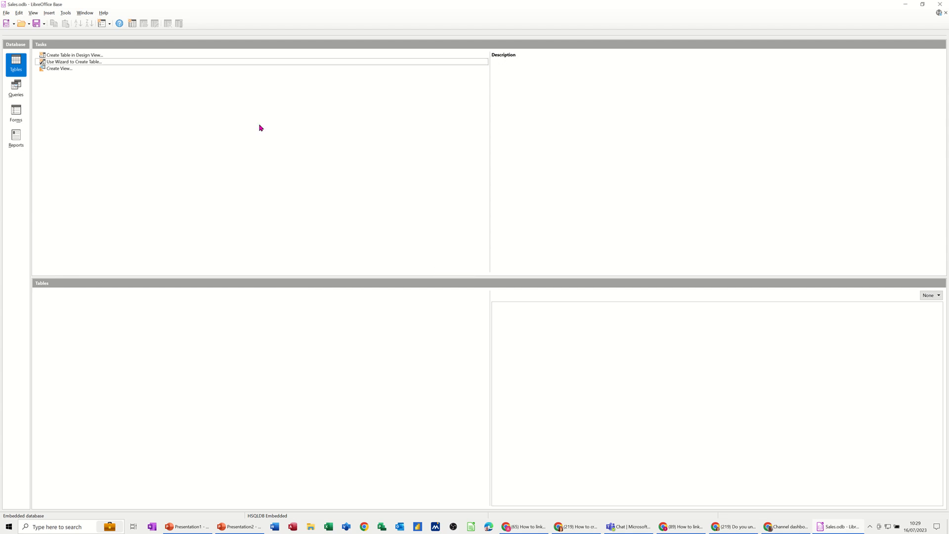
Step: Start a new table in Design View and add a CustomerID field of type Integer
click(63, 57)
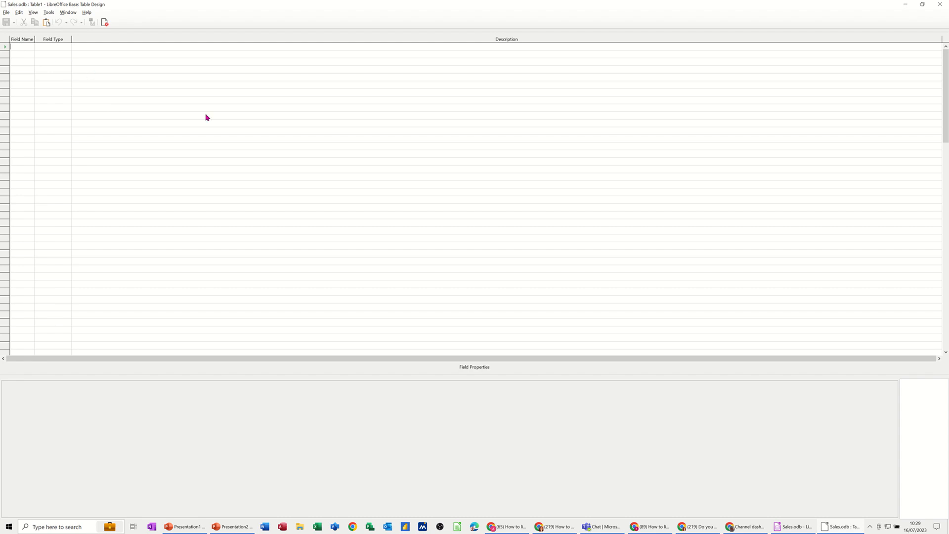
text(CustomerID)
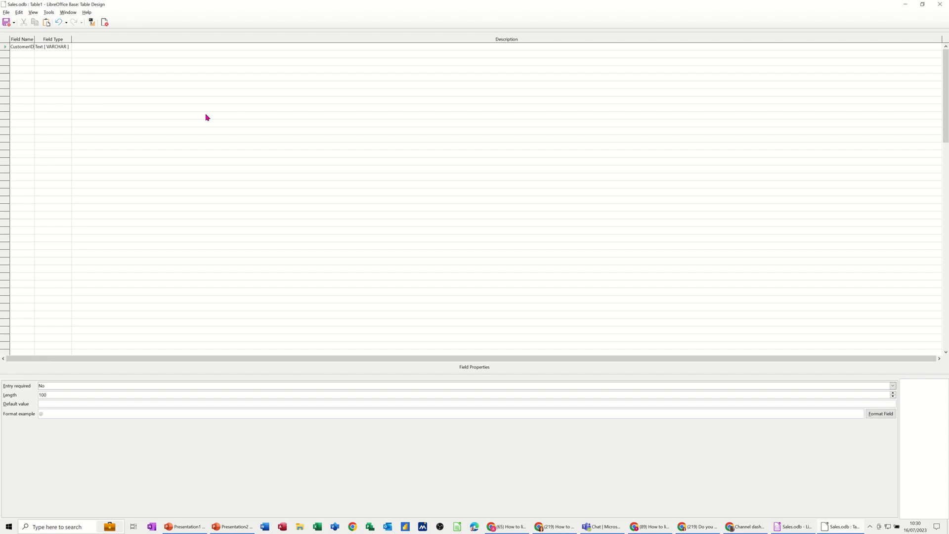
key(Tab)
key(i)
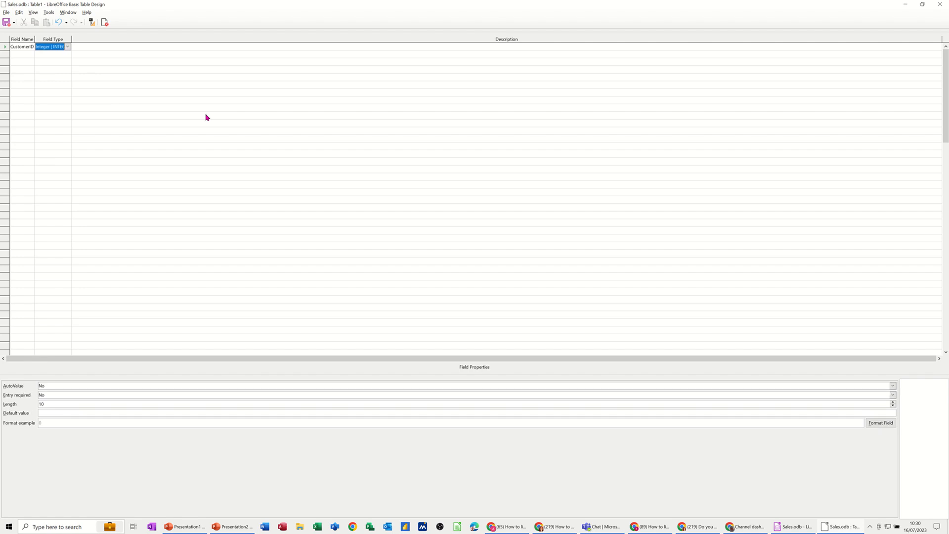
click(68, 47)
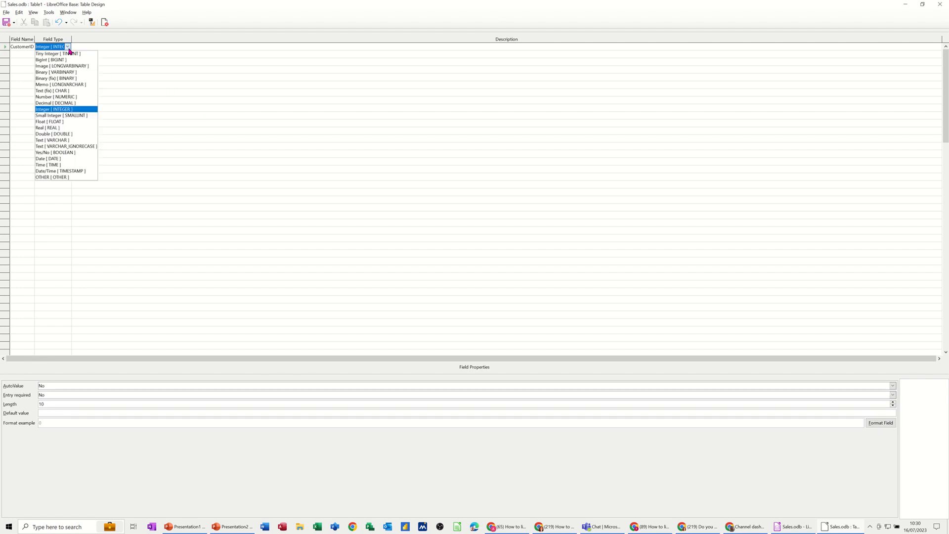
click(47, 110)
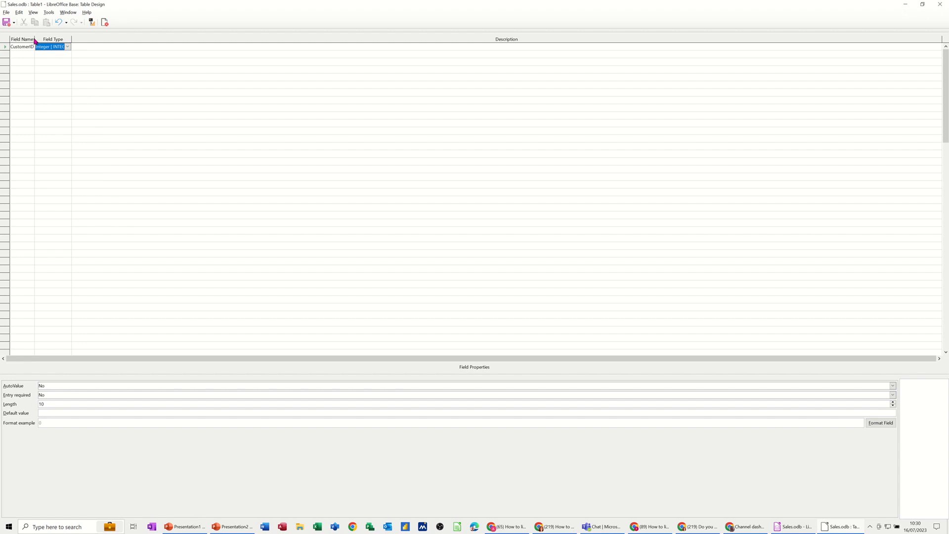
Step: Widen the Field Name column and make CustomerID the primary key
drag(35, 39, 55, 39)
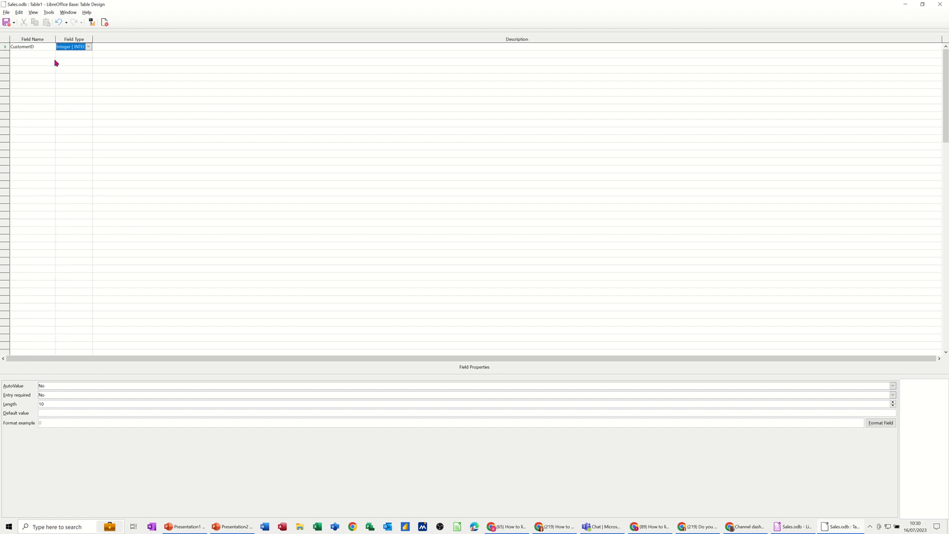
right_click(4, 50)
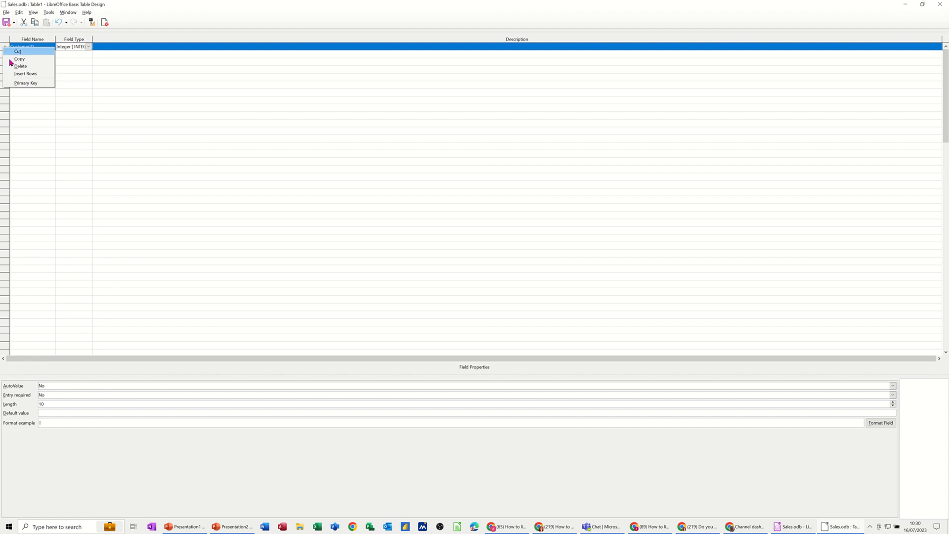
click(24, 83)
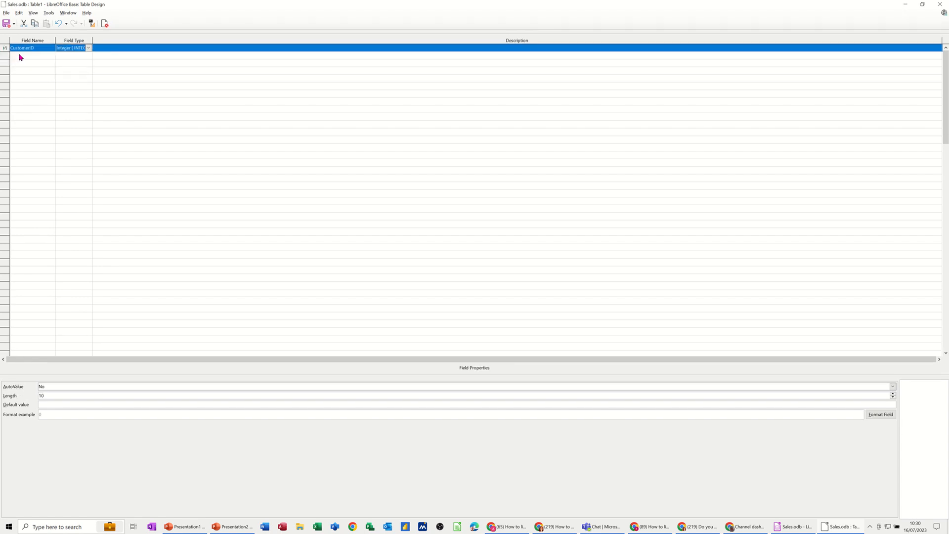
Step: Add the fields CustomerName, Address and City below CustomerID, each with the Text [ VARCHAR ] type
click(22, 56)
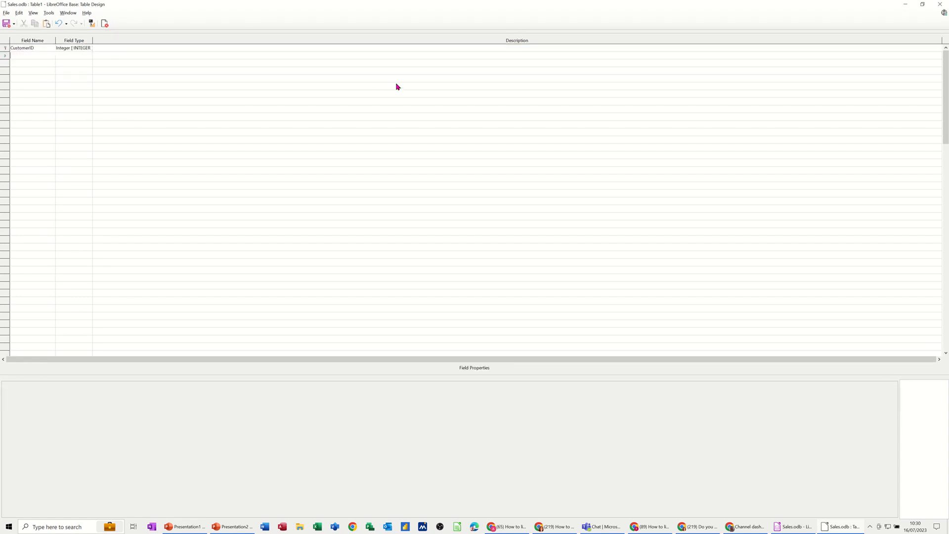
text(CustomerName)
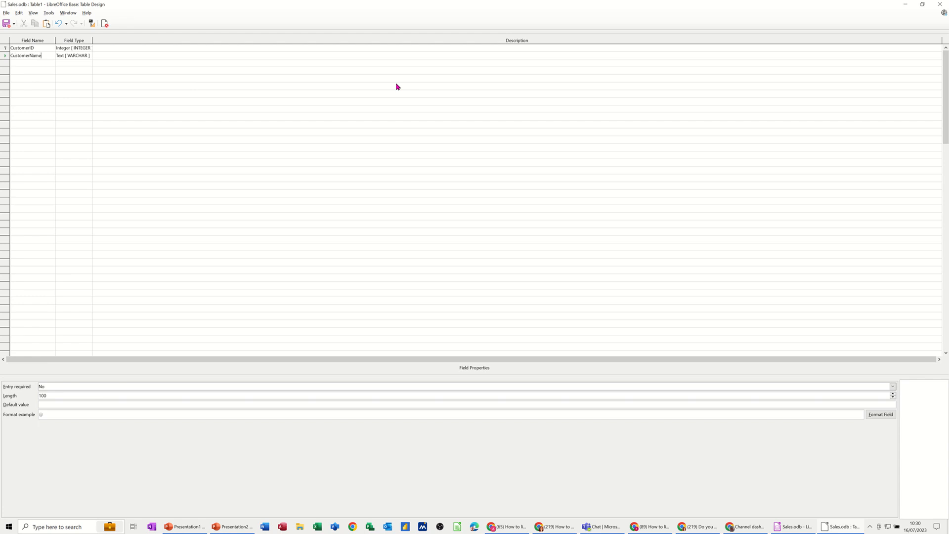
key(Tab)
click(33, 63)
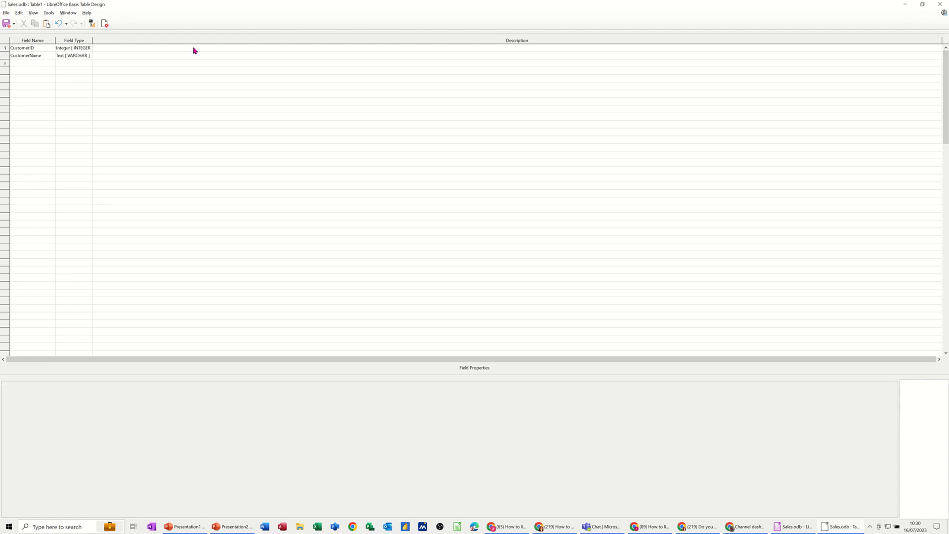
text(A)
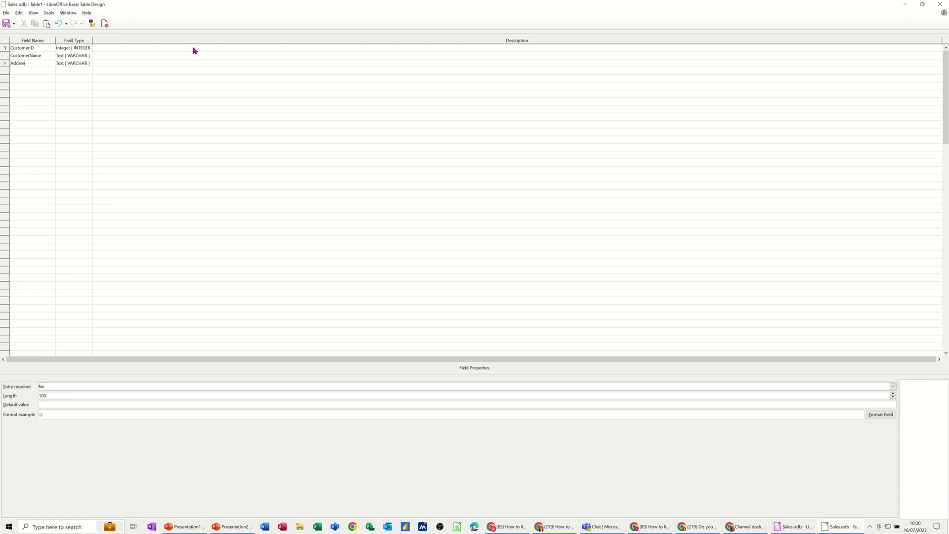
text(ddree)
key(BackSpace)
key(Down)
text(C)
key(Down)
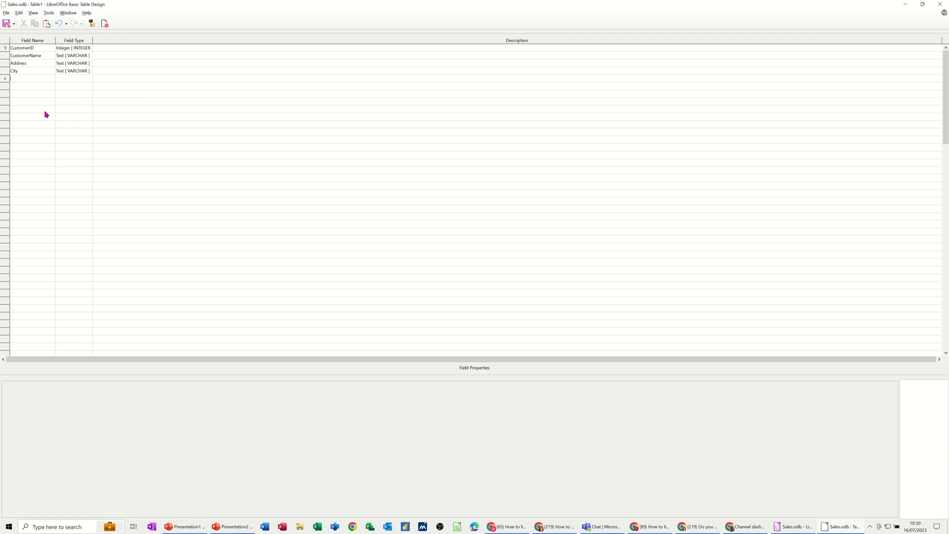
Step: Set the AutoValue property of the CustomerID field to Yes
click(29, 48)
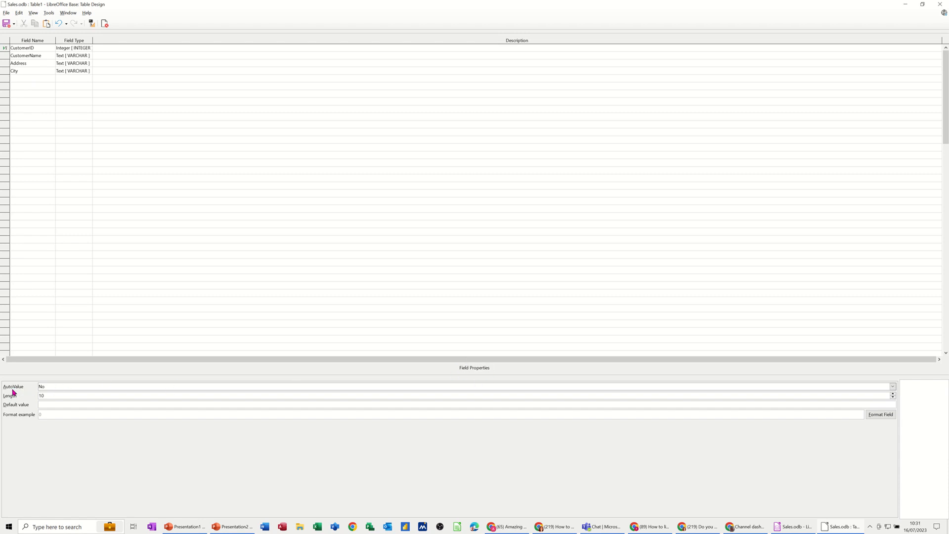
click(50, 387)
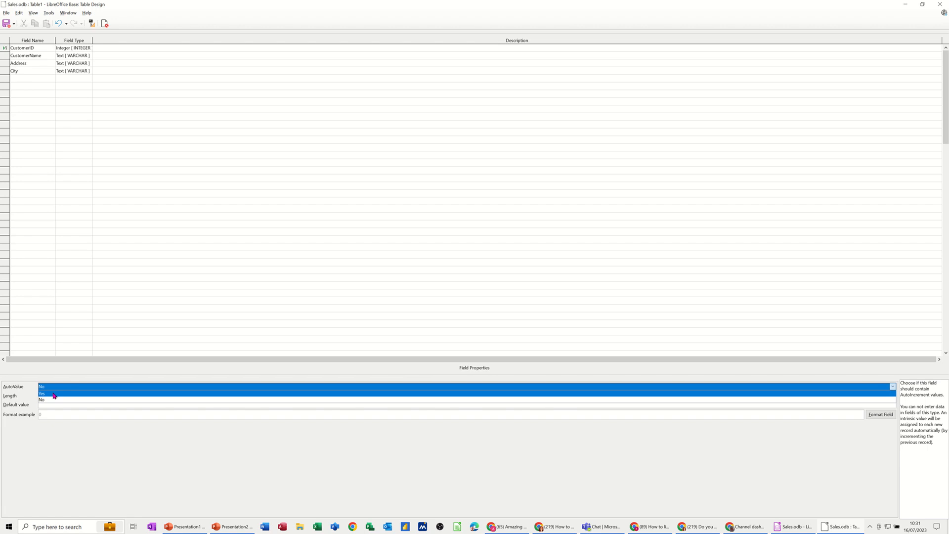
click(55, 394)
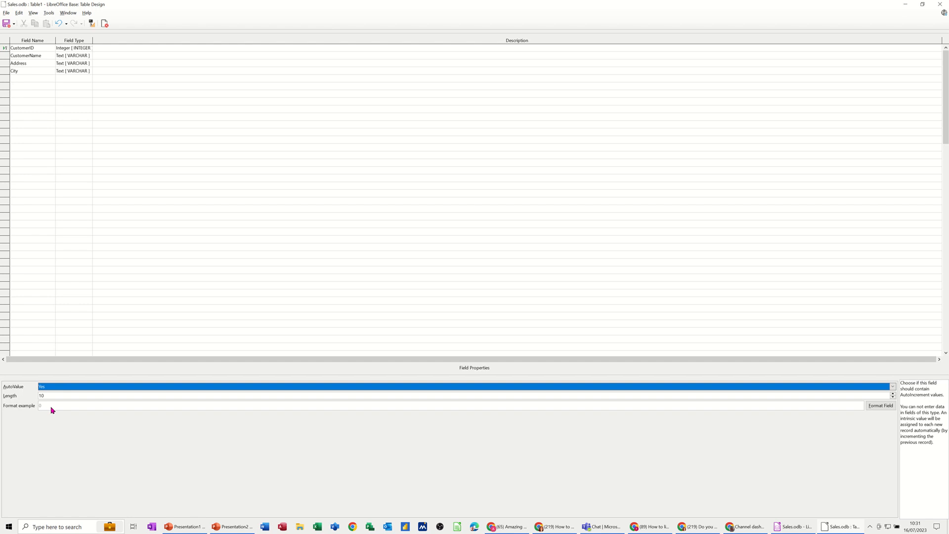
click(39, 56)
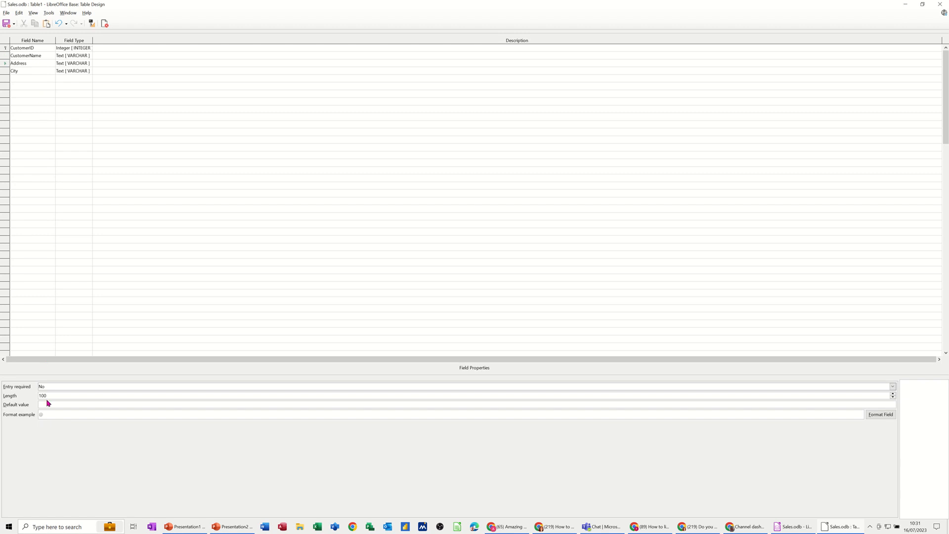
Step: Save the table as TblCustomers and close the table design
click(6, 23)
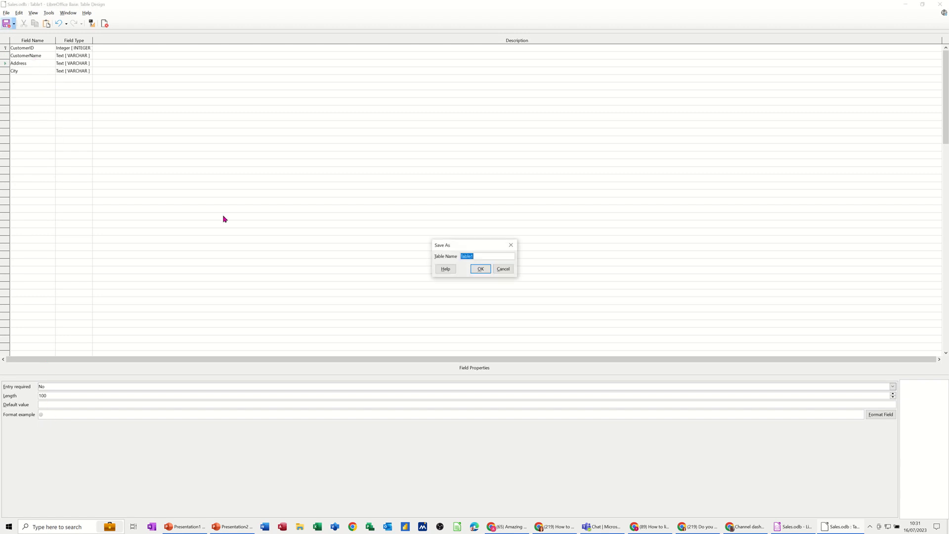
text(Tb)
click(479, 270)
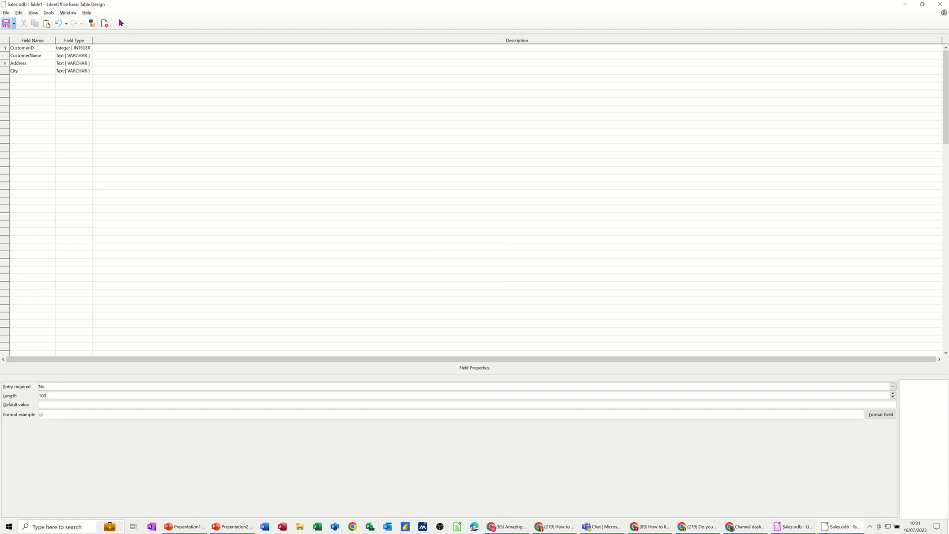
click(105, 24)
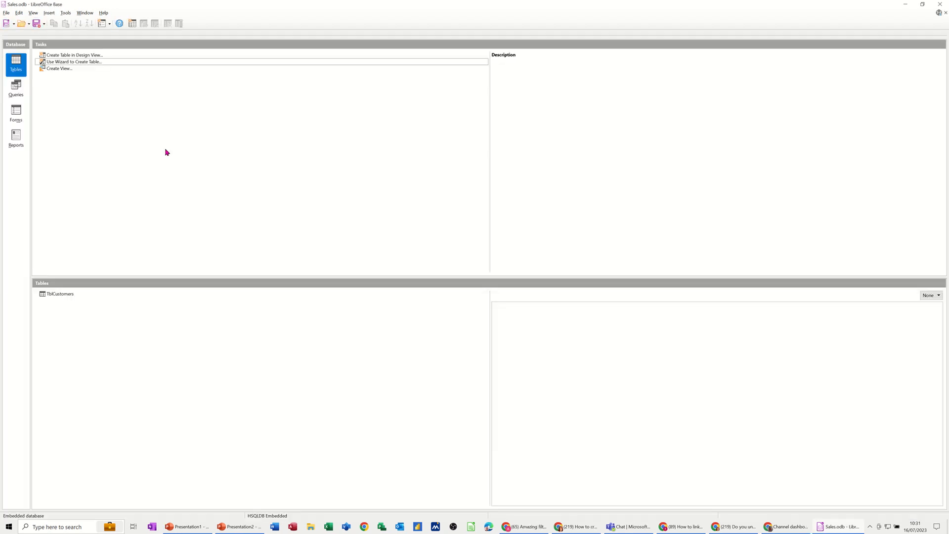
Step: Enter two customer records in TblCustomers, filling in each customer's name, address and city, and close the table
double_click(54, 296)
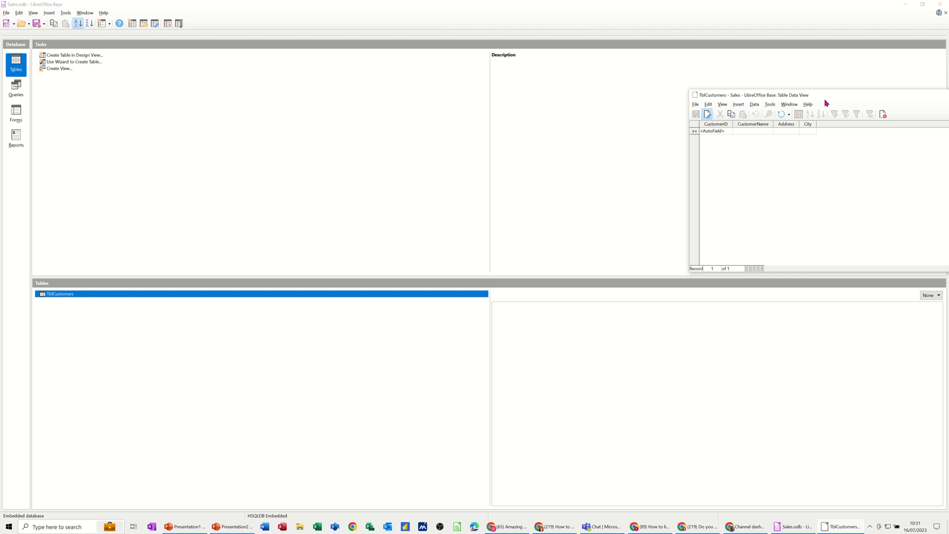
drag(813, 96, 368, 93)
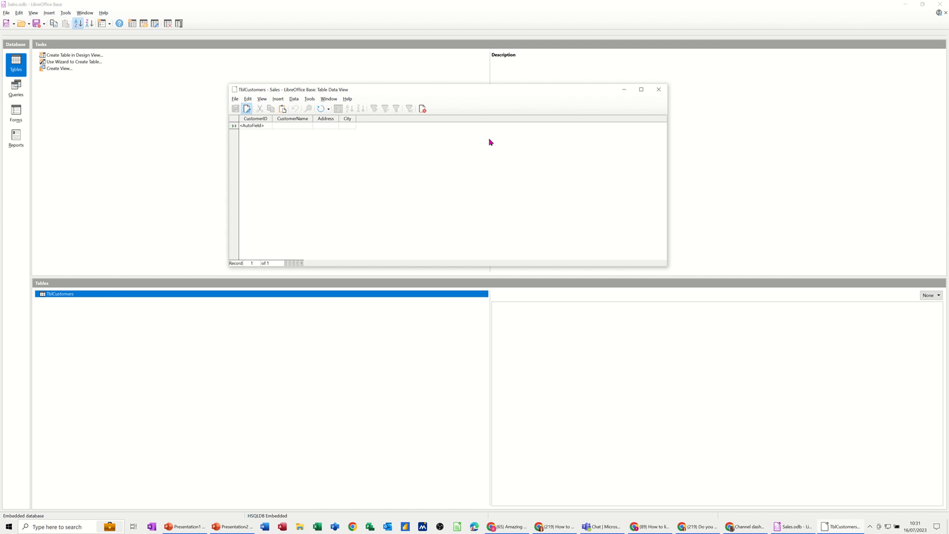
text(Steve Saxton)
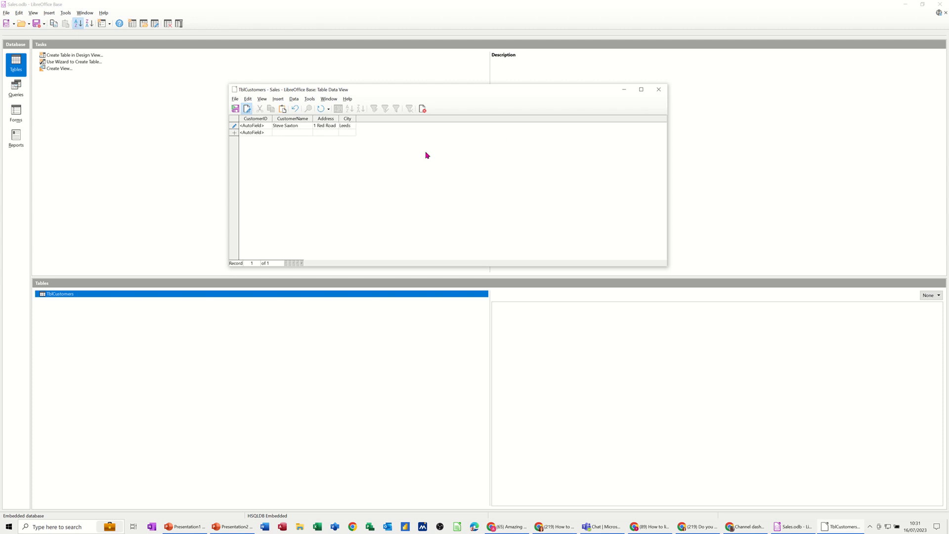
key(Tab)
text(D)
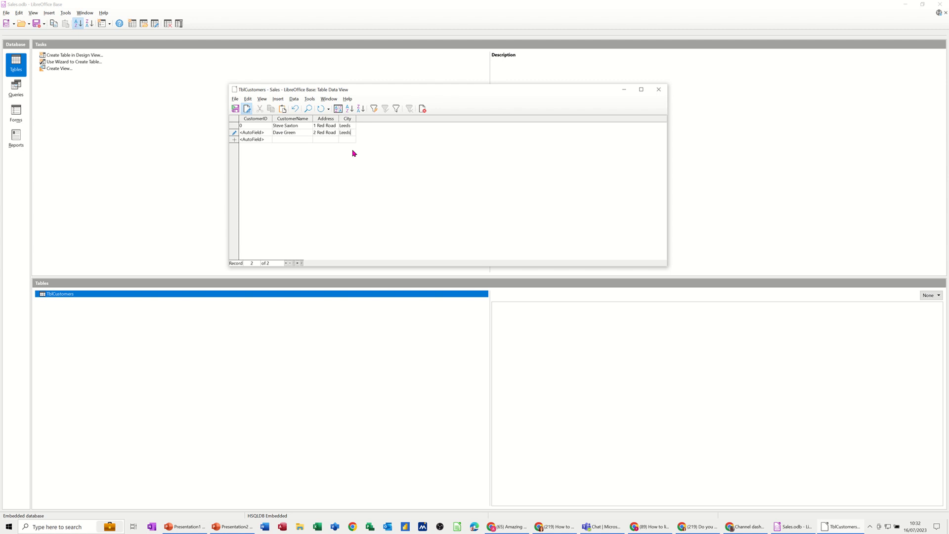
key(Tab)
click(299, 141)
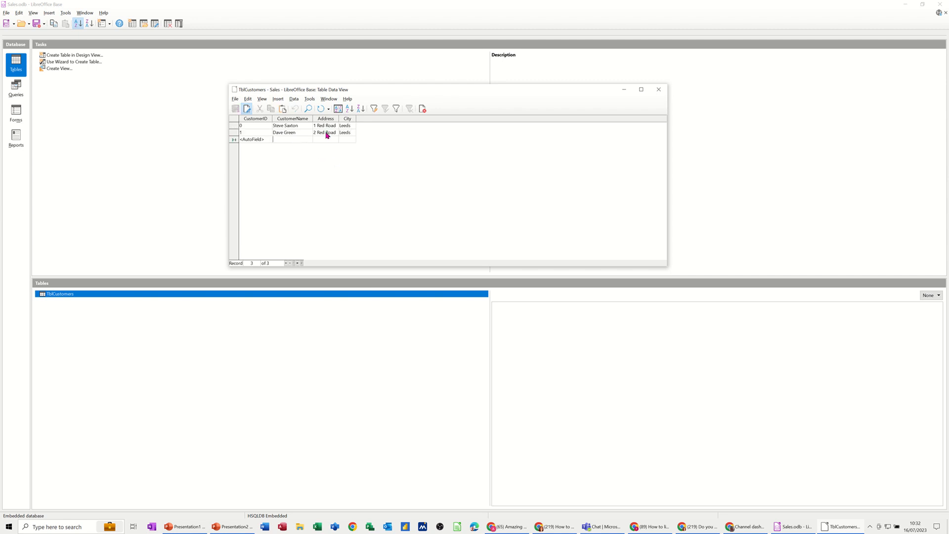
click(422, 109)
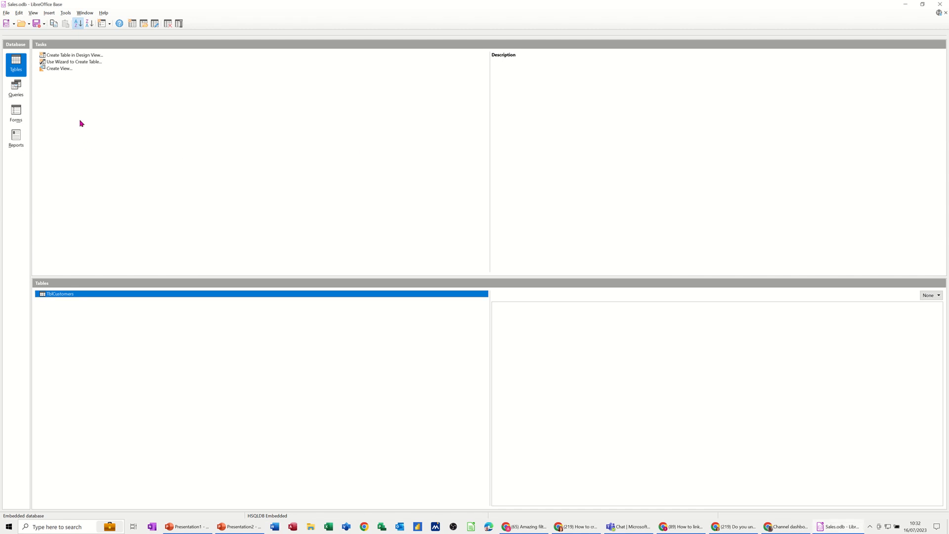
Step: Start a new table in design view with a ProductID field of type Image [ LONGVARBINARY ] as the primary key
click(78, 56)
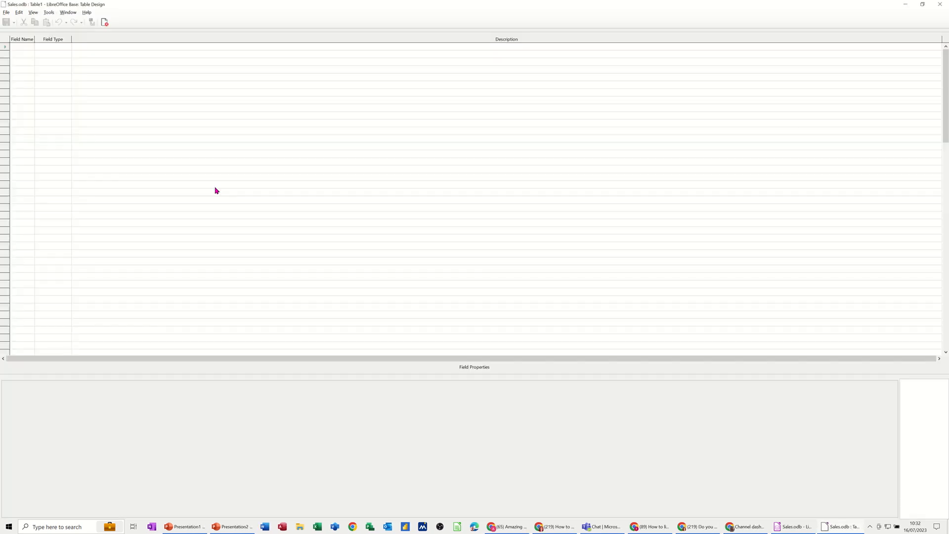
click(28, 48)
text(ProductID)
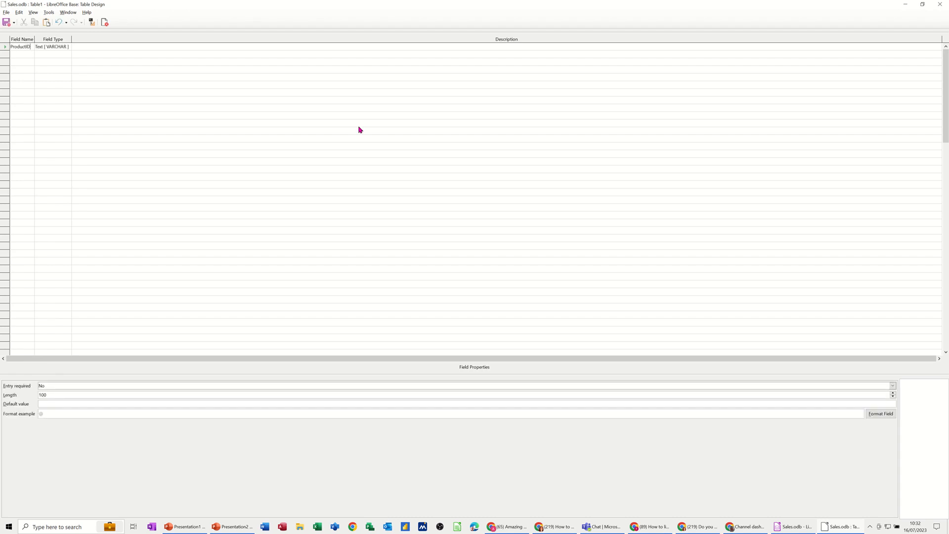
key(Tab)
key(i)
right_click(5, 48)
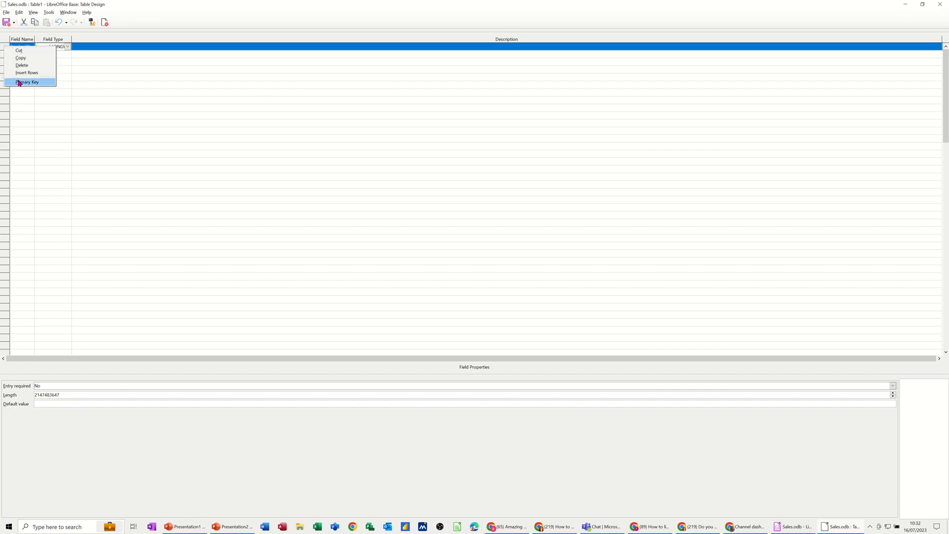
click(27, 82)
Step: Add the fields Product, Qty and Price below ProductID, each with the Text [ VARCHAR ] type
click(21, 57)
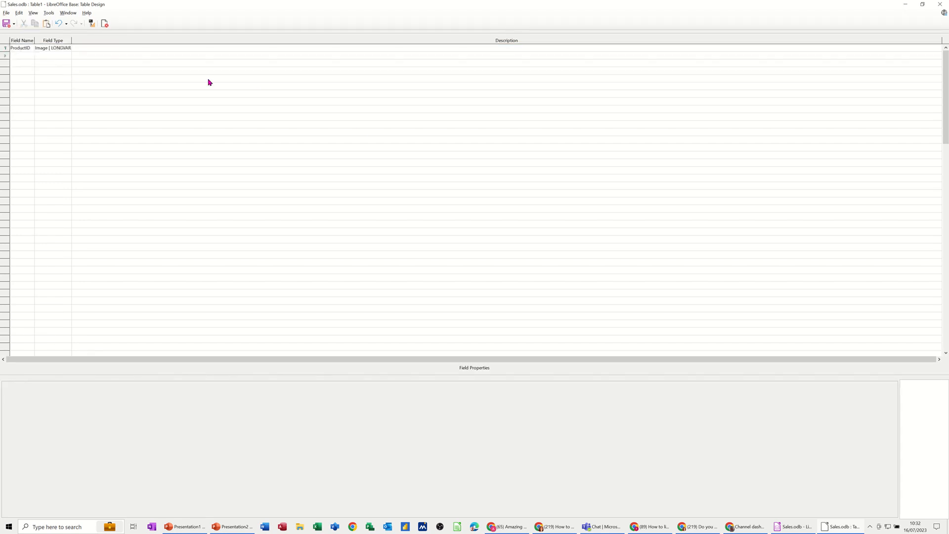
text(Product)
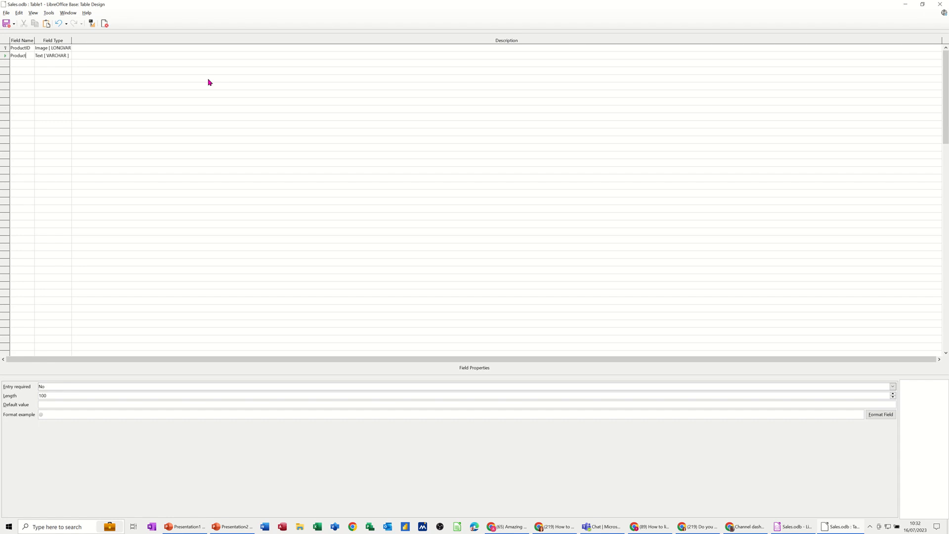
key(Down)
text(Q)
key(Down)
text(P)
key(Tab)
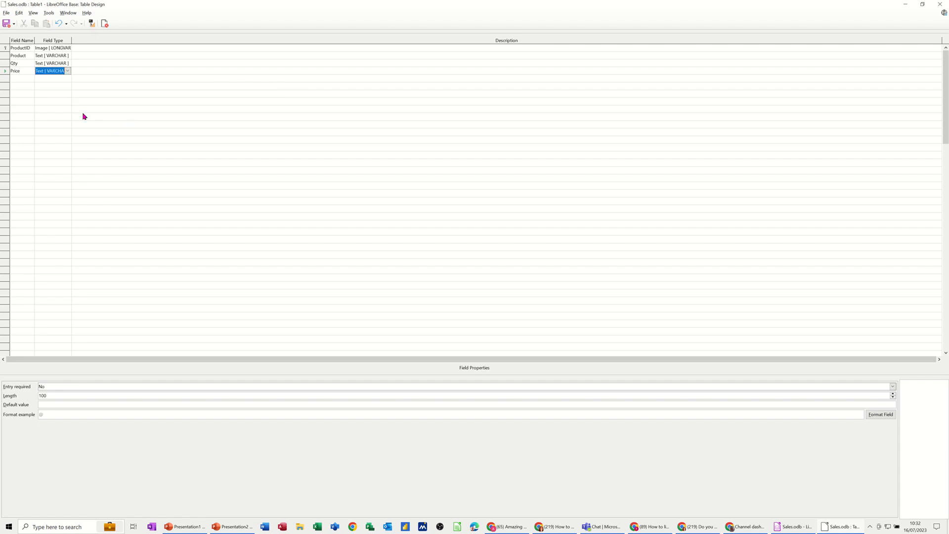
Step: Set the Price field's type to Integer [ INTEGER ] and format it as GBP currency with two decimal places
click(68, 71)
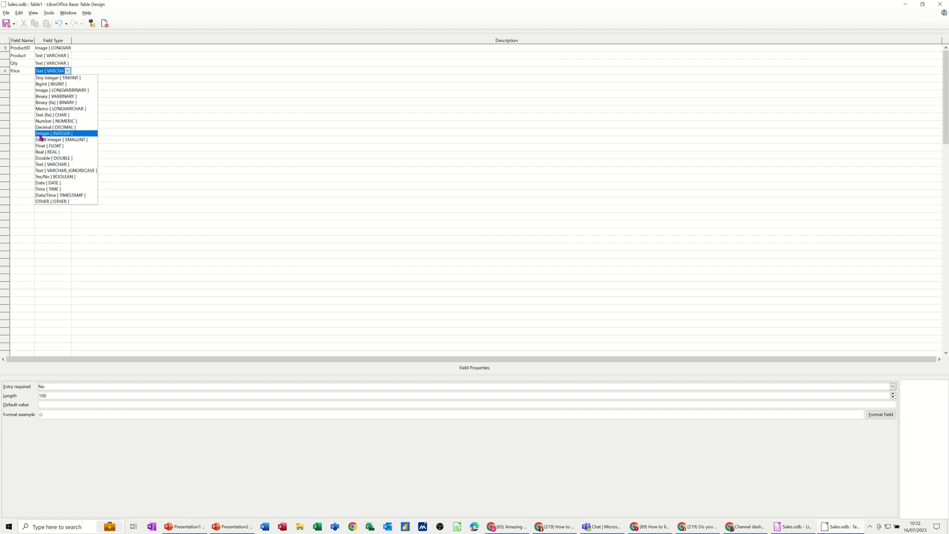
click(41, 134)
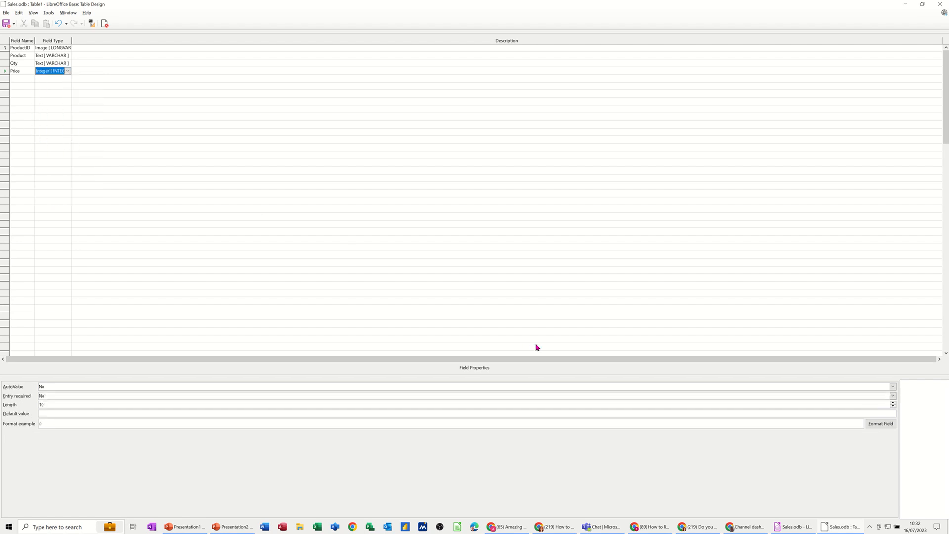
click(876, 427)
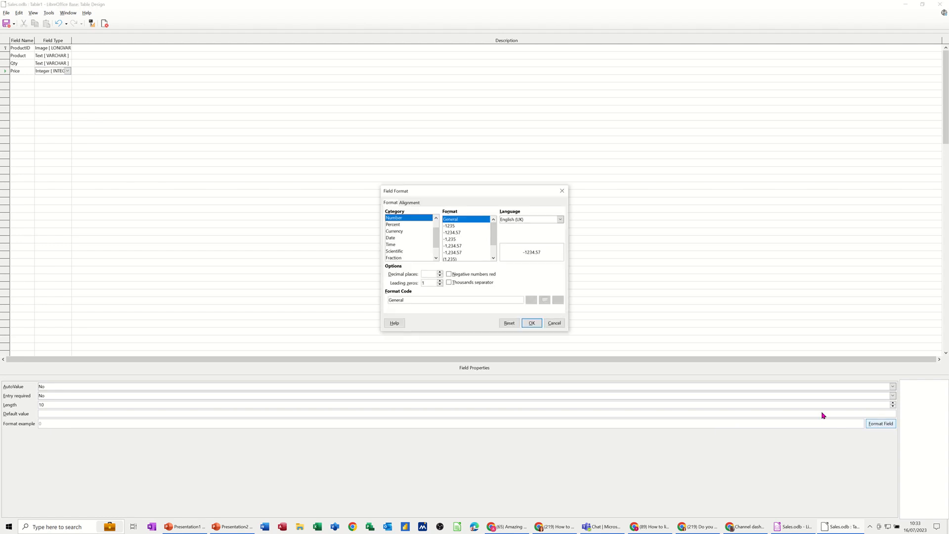
click(393, 231)
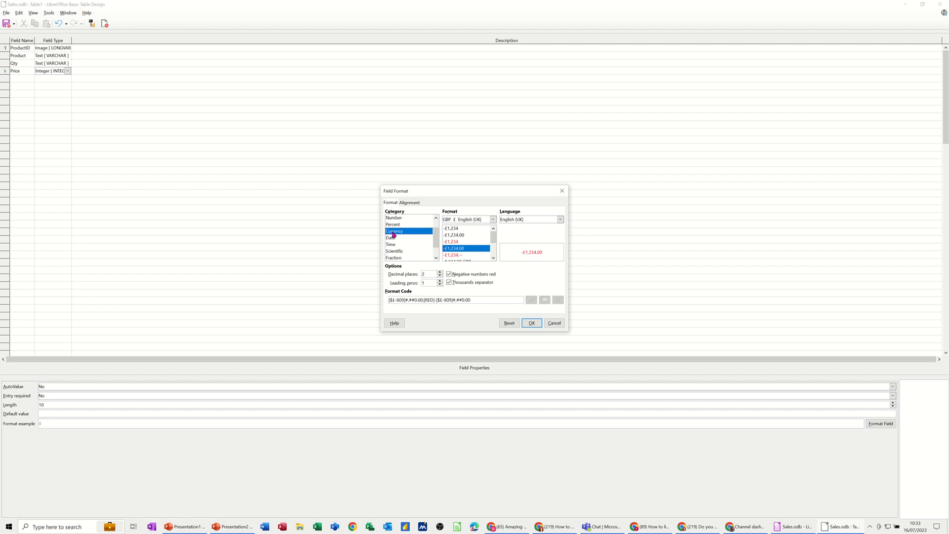
click(532, 324)
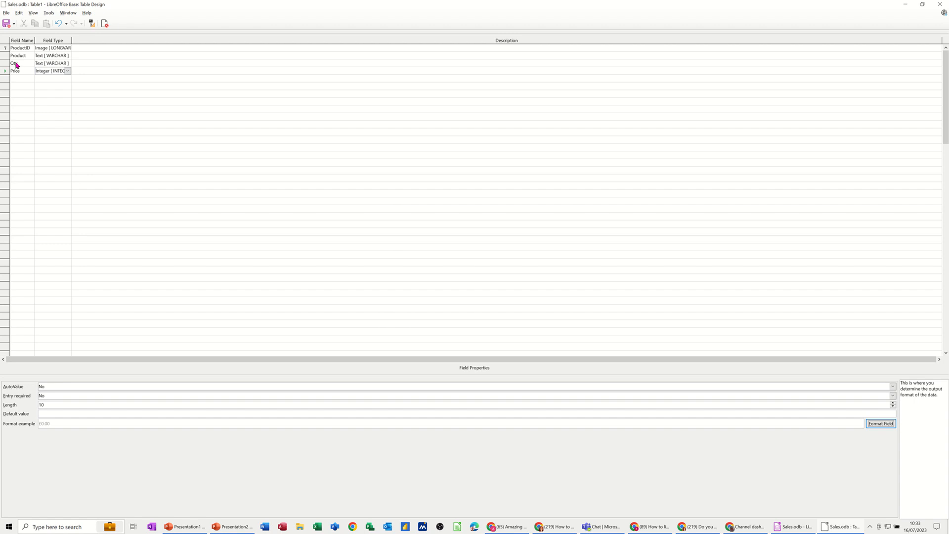
Step: Save the table as TblProducts and close the table design
click(6, 23)
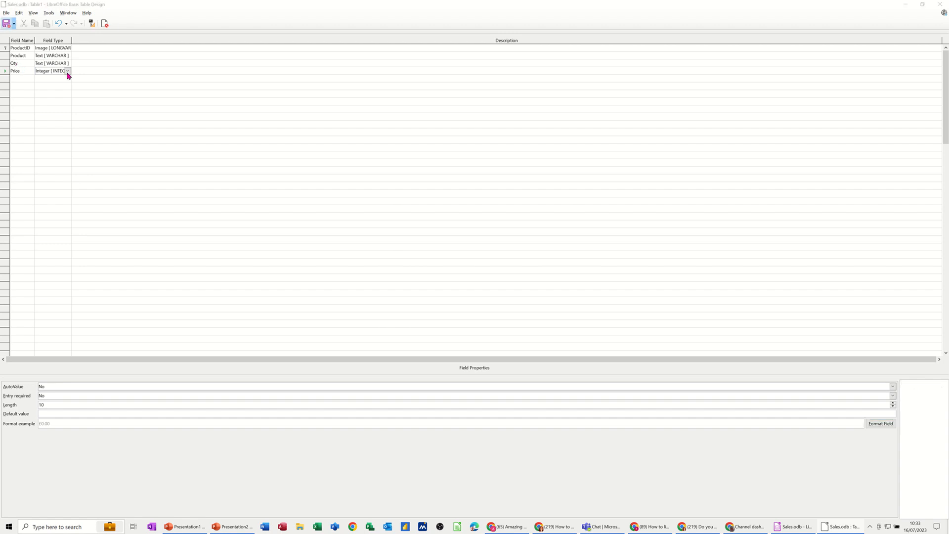
text(TblProducts)
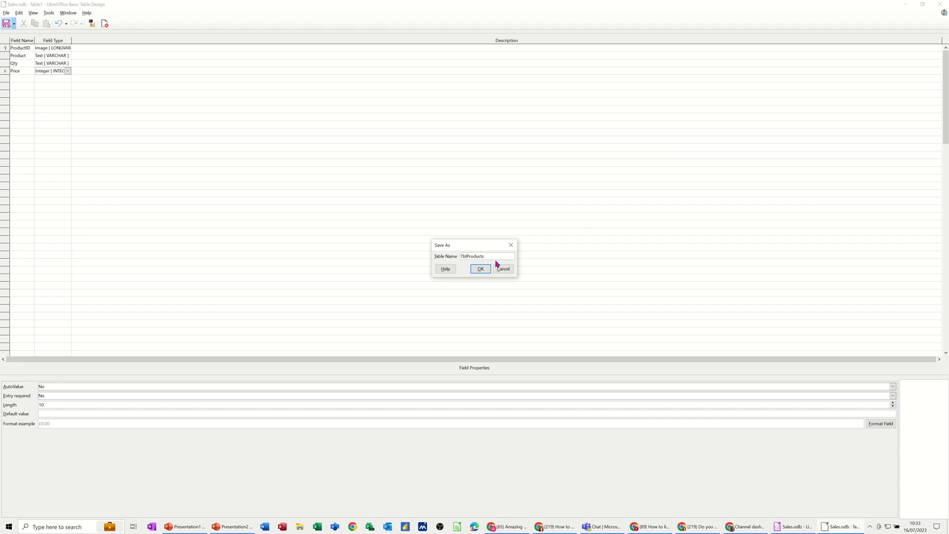
click(481, 268)
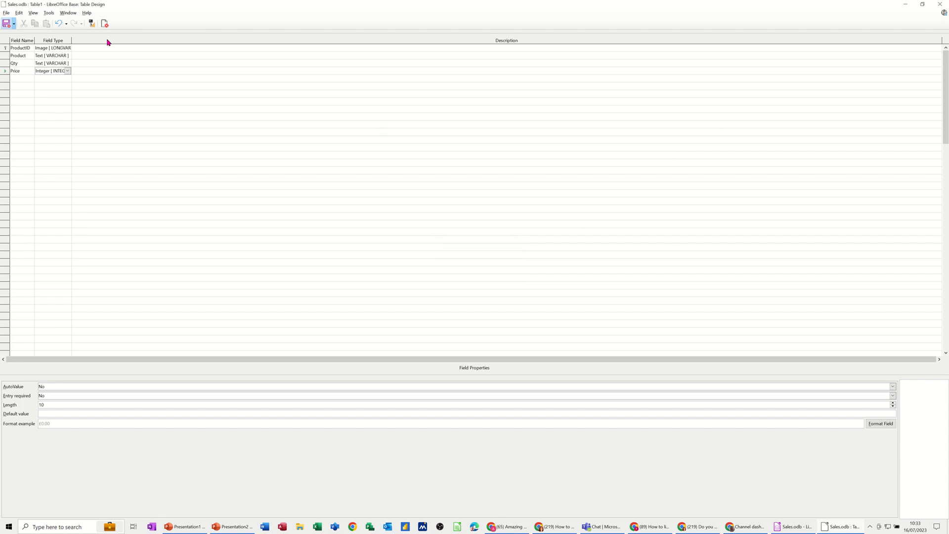
click(104, 23)
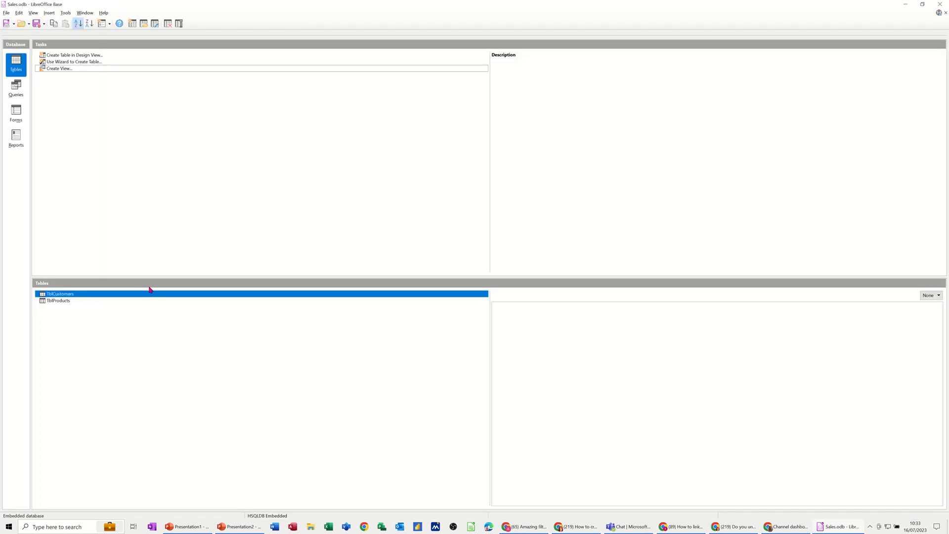
double_click(65, 301)
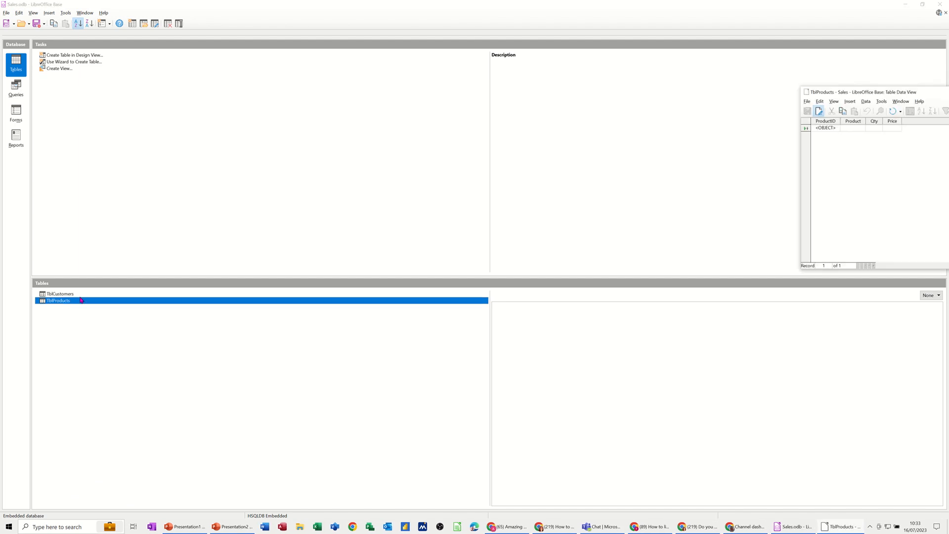
drag(848, 92, 217, 110)
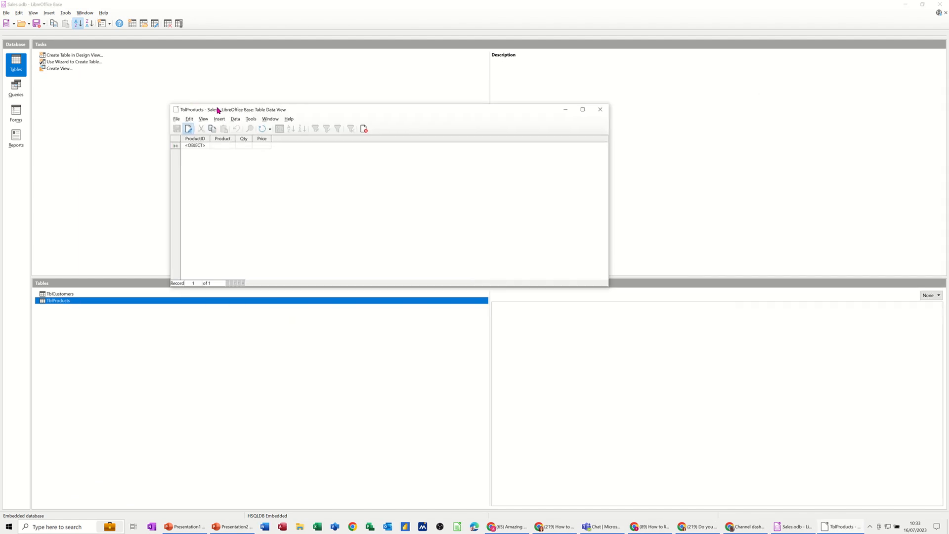
click(224, 146)
click(363, 131)
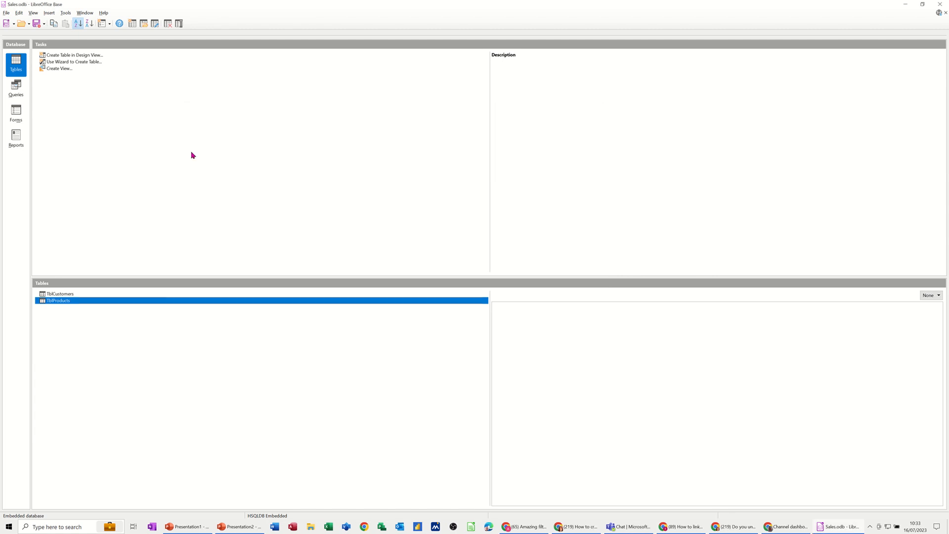
Step: Open the TblProducts design for editing and set the ProductID field's type to Integer [ INTEGER ]
right_click(55, 303)
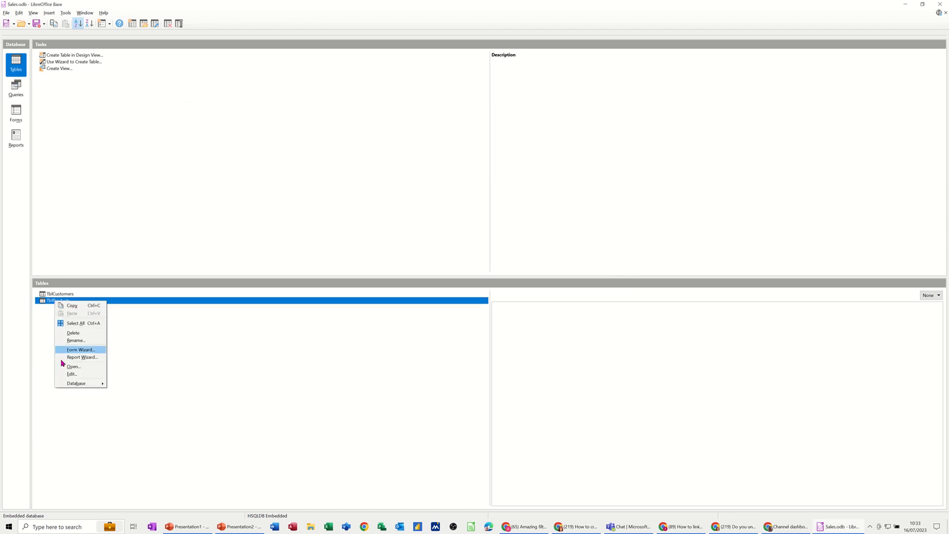
click(95, 363)
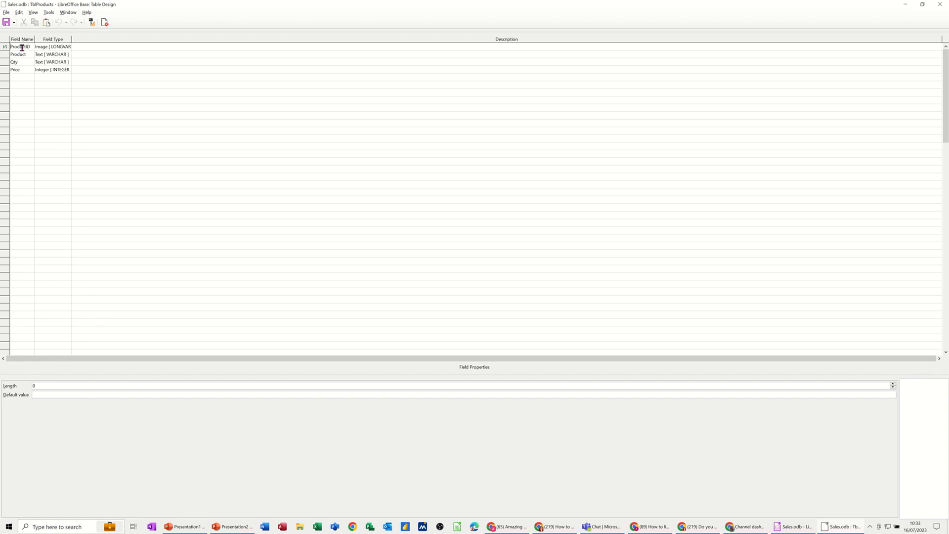
click(55, 48)
click(68, 47)
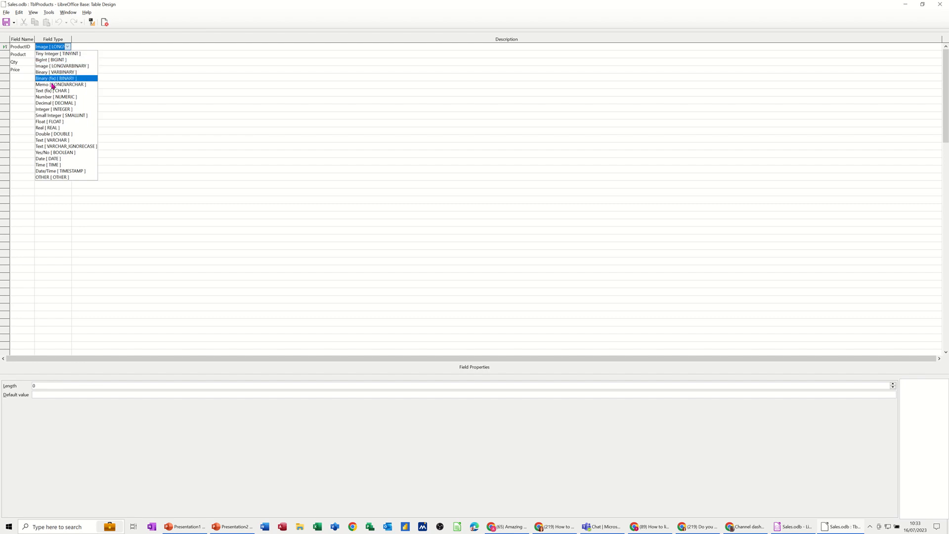
click(55, 110)
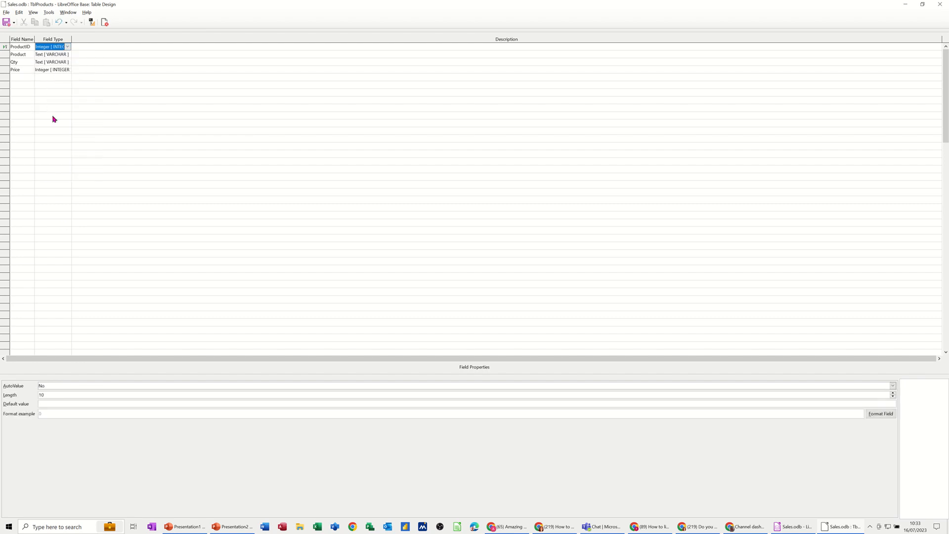
Step: Set the AutoValue property of ProductID to Yes and close the table design, saving the changes
click(56, 390)
click(55, 396)
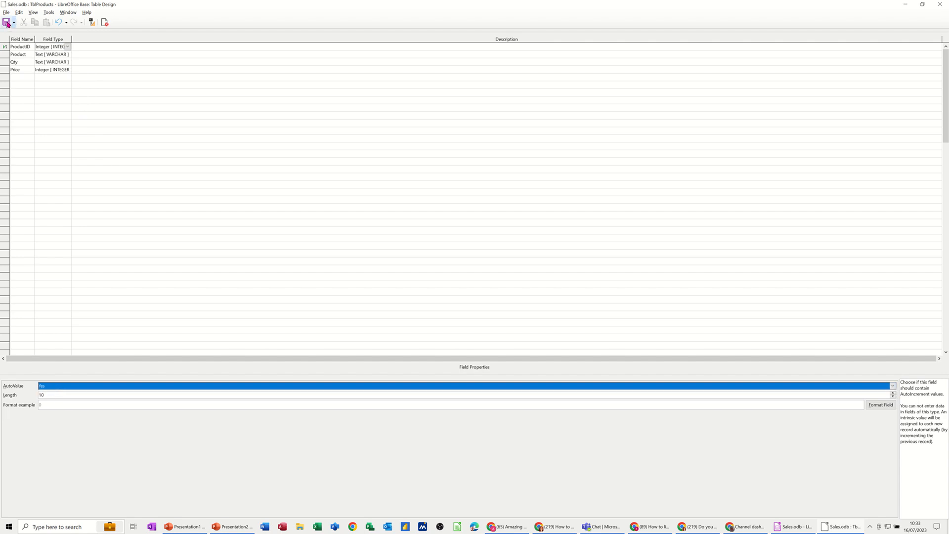
click(105, 22)
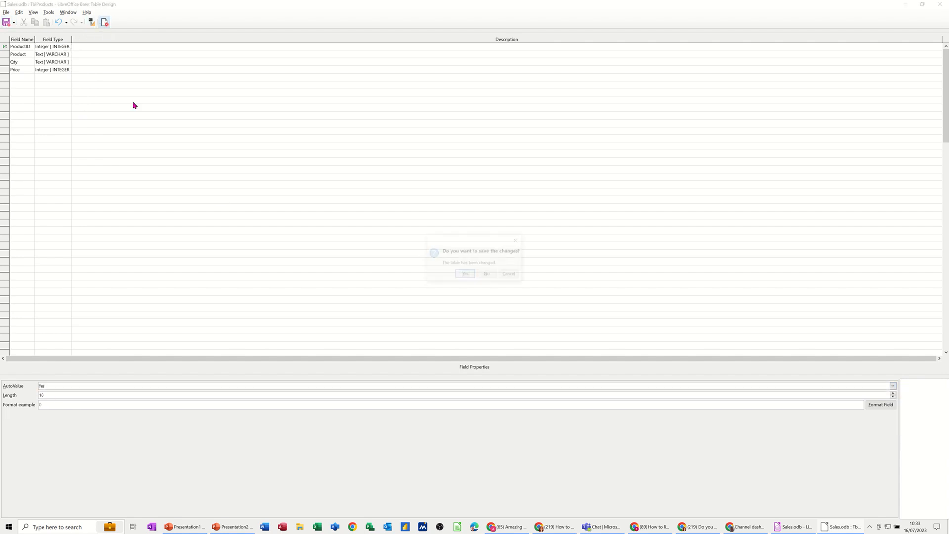
click(463, 275)
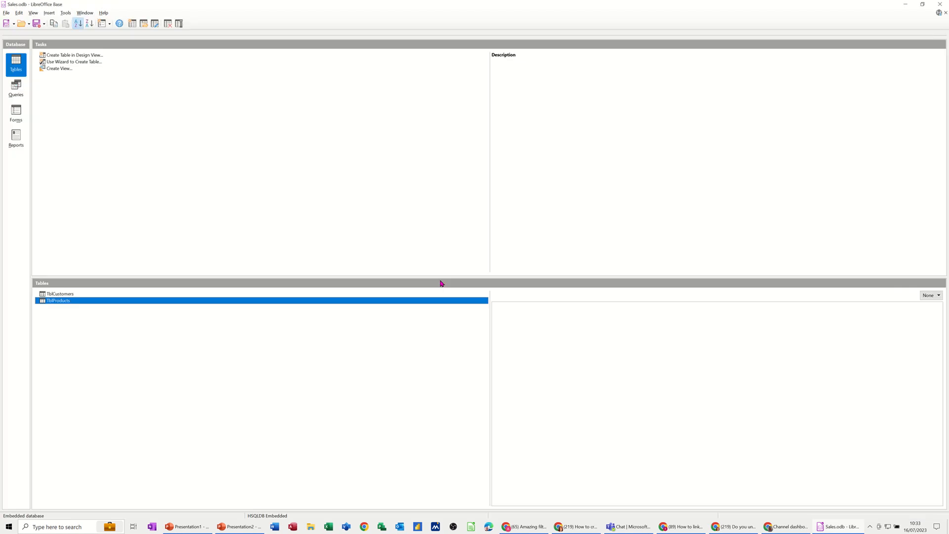
Step: Open TblProducts and enter a record with product Excel, quantity 10 and price £100.00
double_click(52, 303)
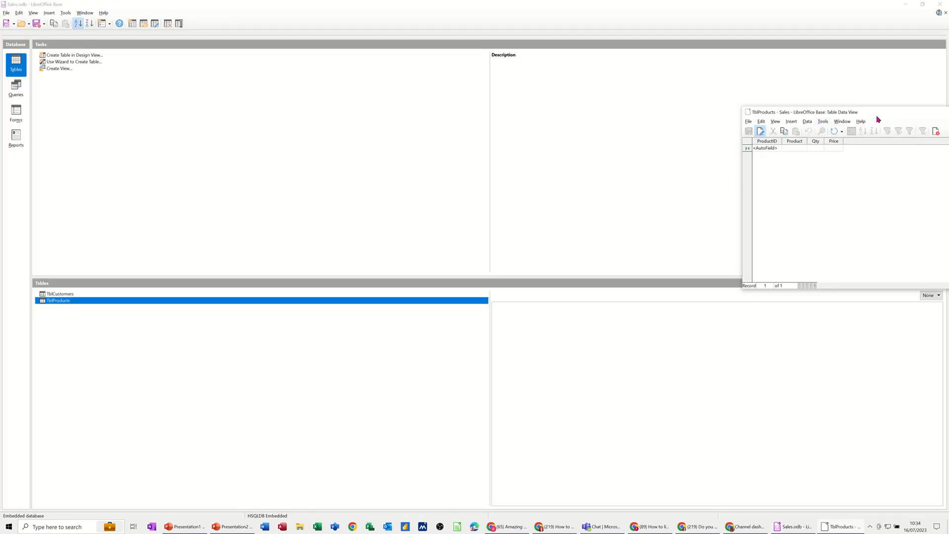
drag(878, 118, 394, 118)
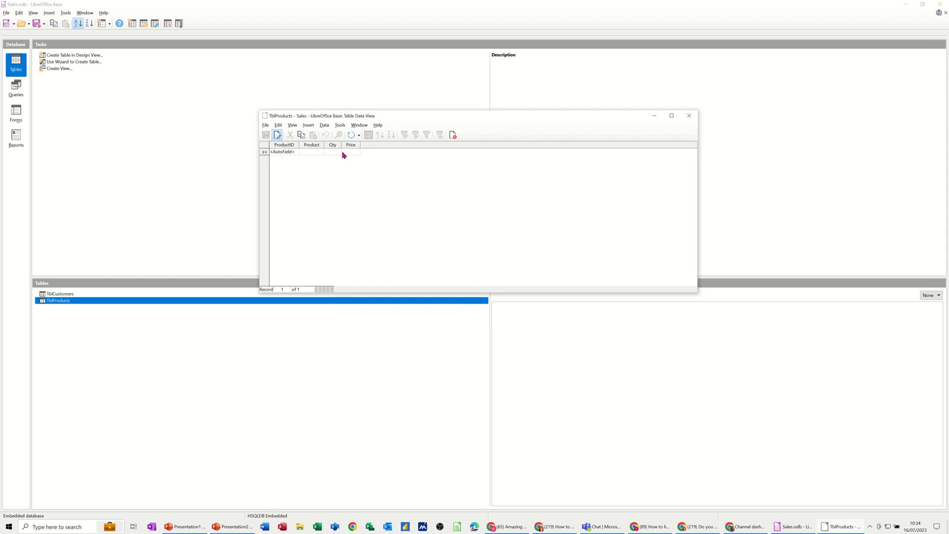
click(316, 155)
text(Excel)
key(Tab)
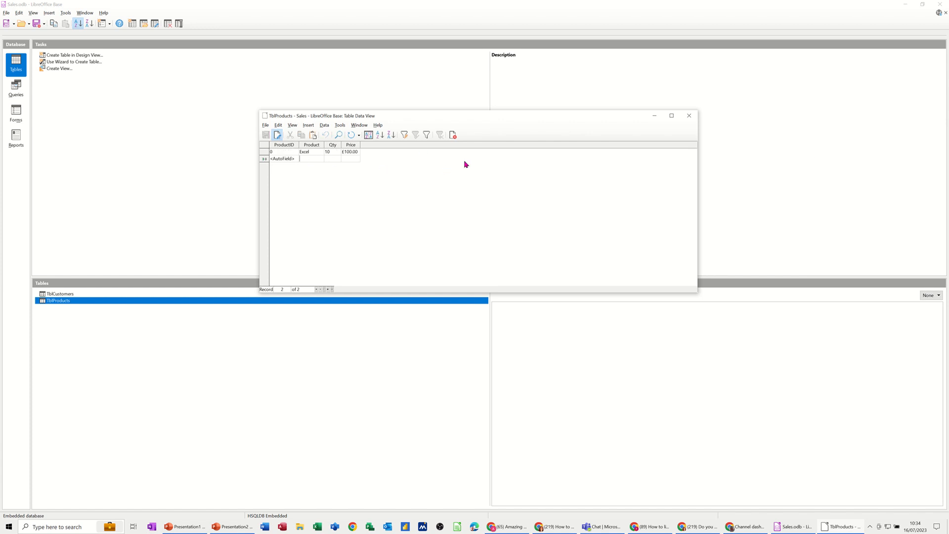
Step: Enter a second product record with a price of 50 in TblProducts and close the table
text(A)
text(50)
key(Return)
click(453, 135)
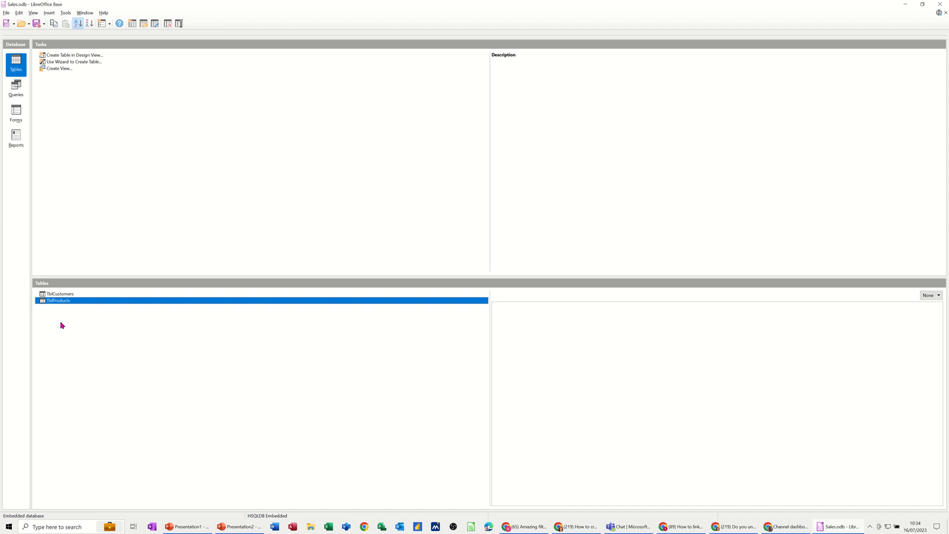
Step: Create a new table in design view with a SalesID field of type Integer [ INTEGER ] as the primary key
click(67, 56)
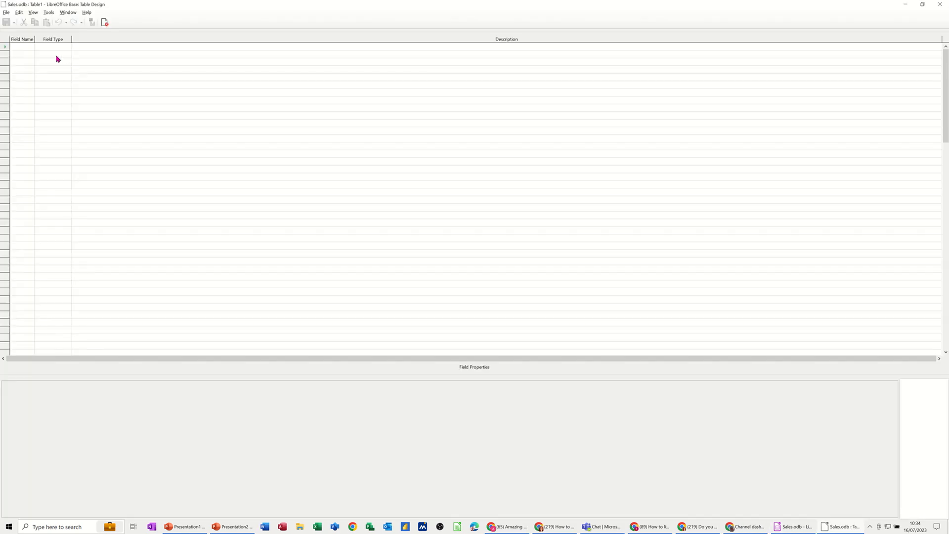
text(S)
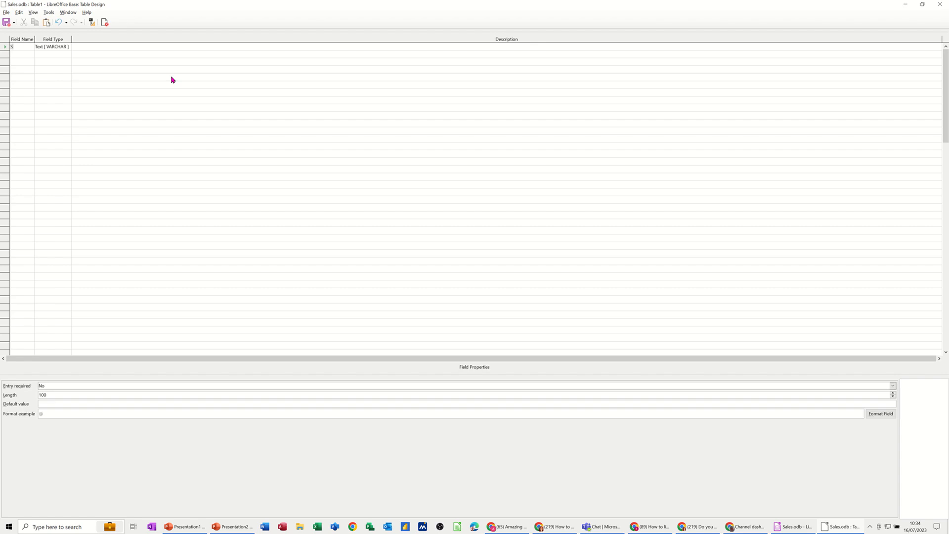
text(alesID)
key(Tab)
key(i)
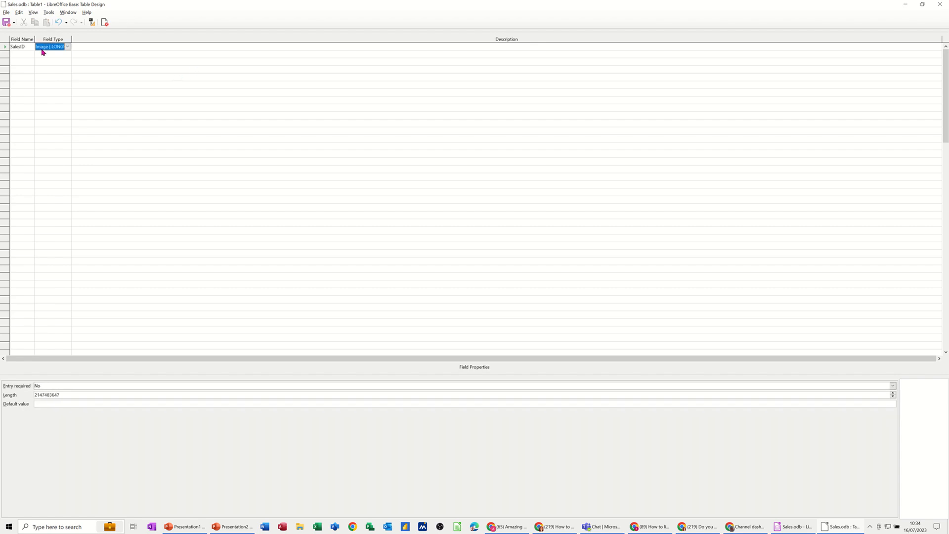
click(69, 48)
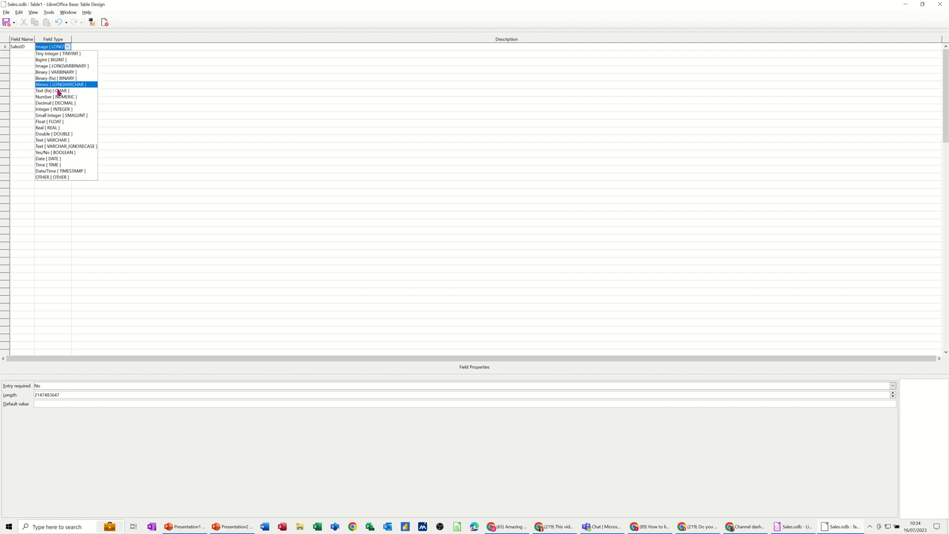
click(48, 110)
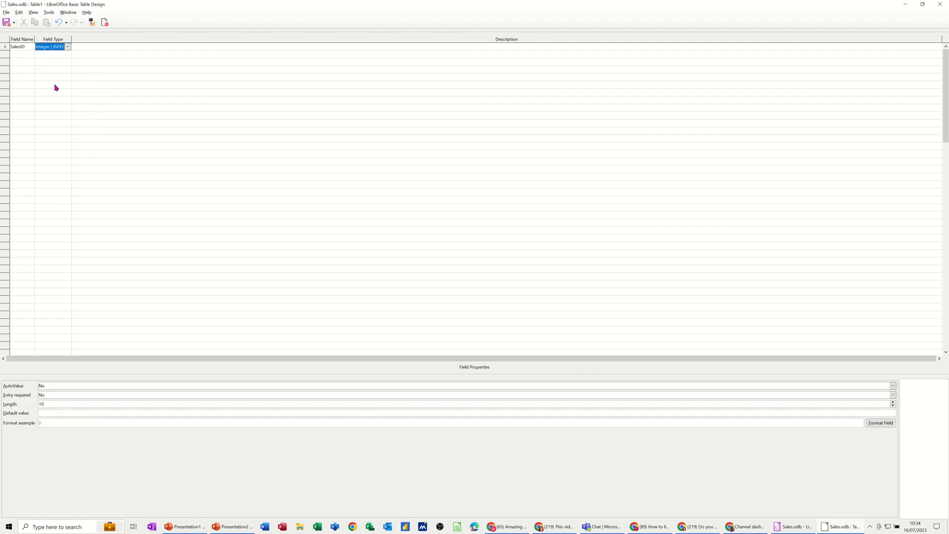
right_click(6, 48)
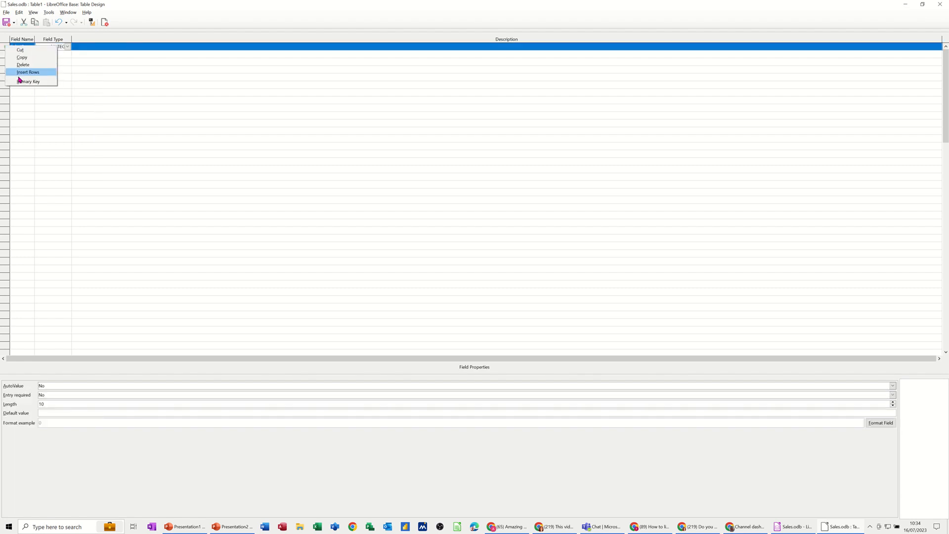
click(23, 80)
Step: Add the fields CustomerID and ProductID below SalesID, both with the type Integer [ INTEGER ]
click(22, 56)
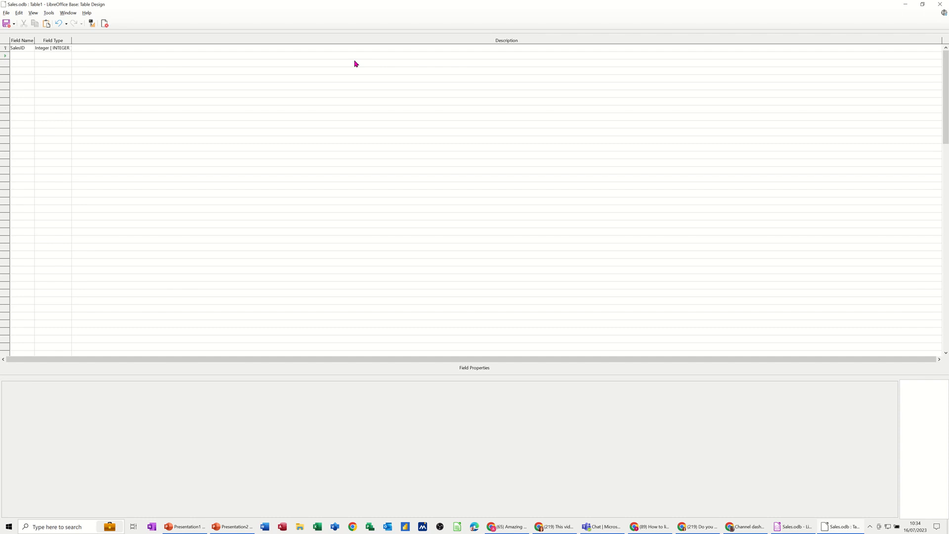
text(CustomerID)
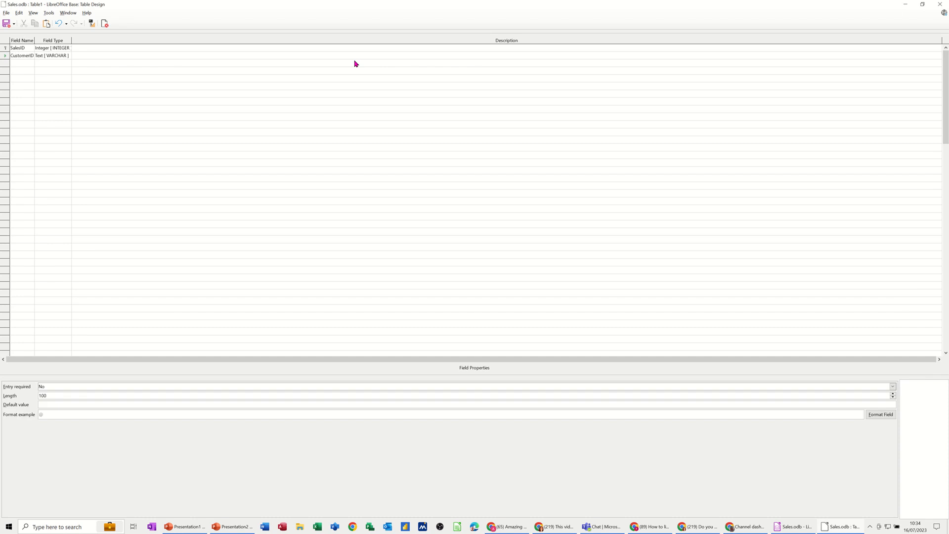
key(Tab)
key(i)
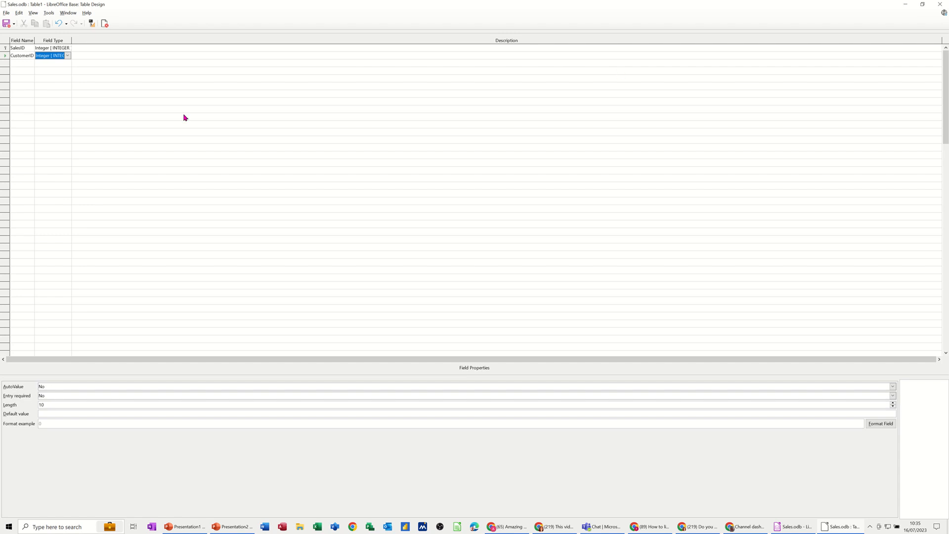
click(18, 63)
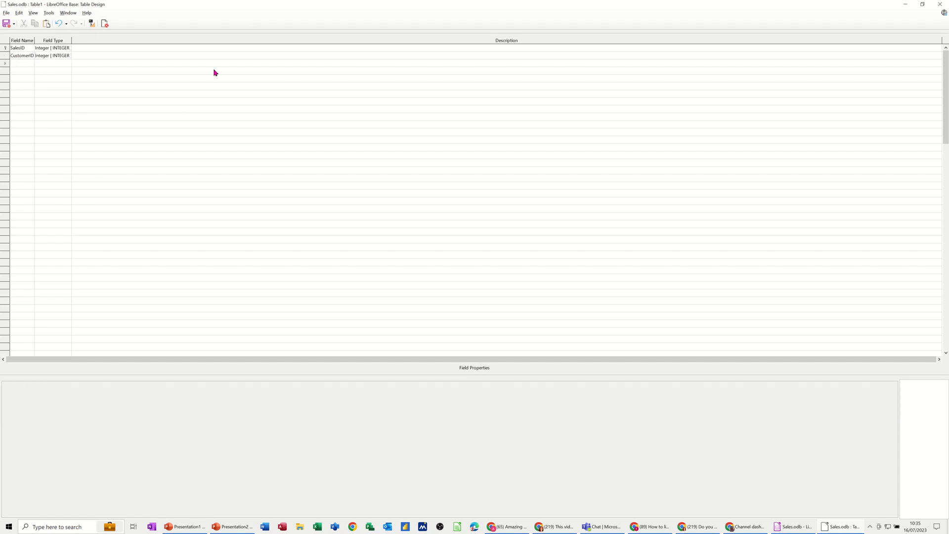
text(ProductID)
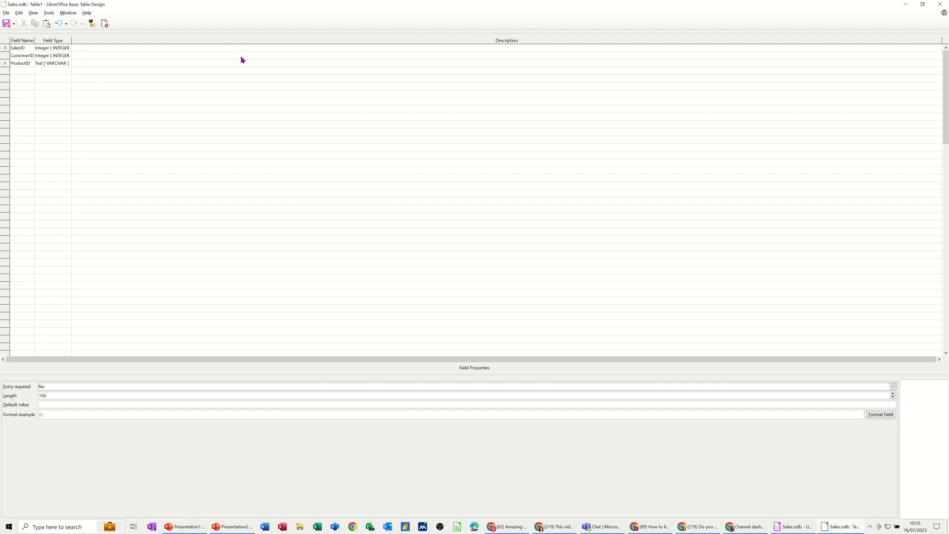
key(Tab)
text(In)
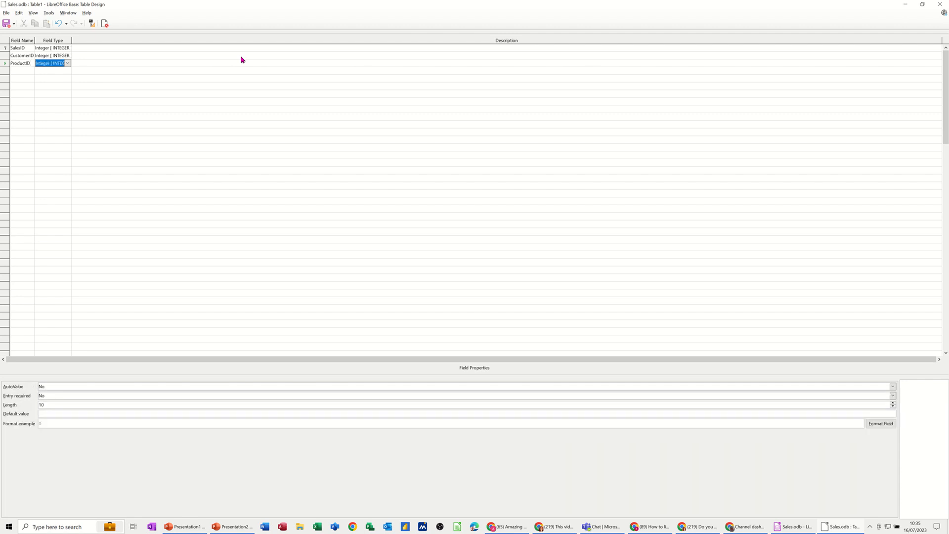
Step: Widen the Field Name column and add a Qty field below ProductID, keeping its default field type
click(21, 73)
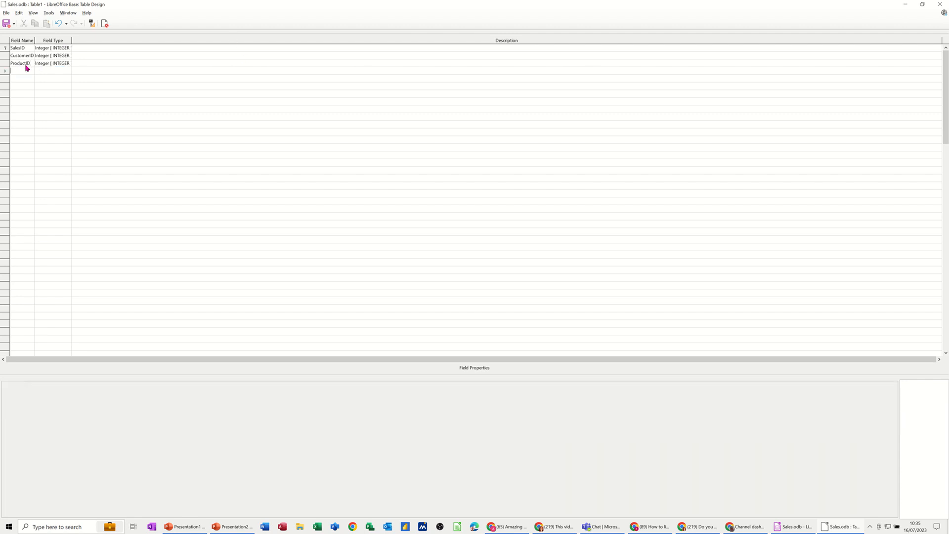
drag(36, 39, 50, 40)
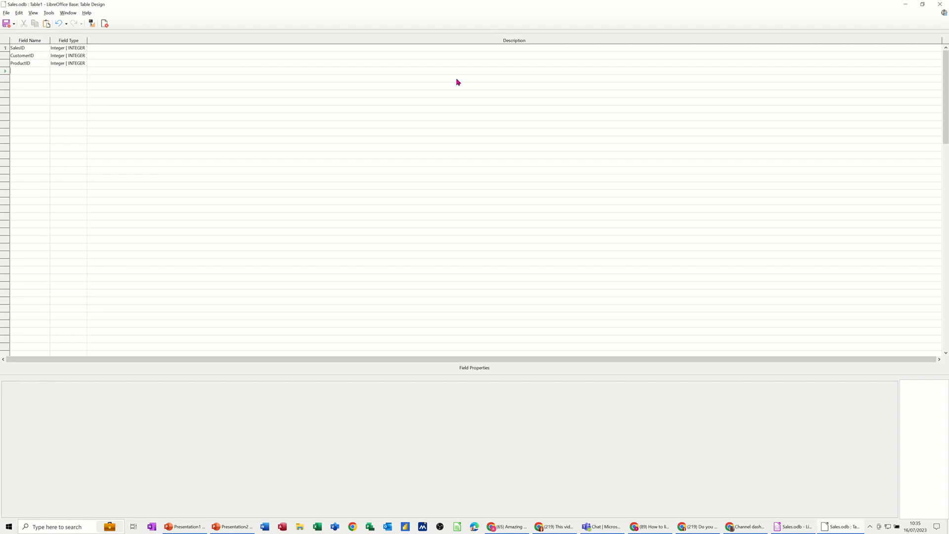
text(Qty)
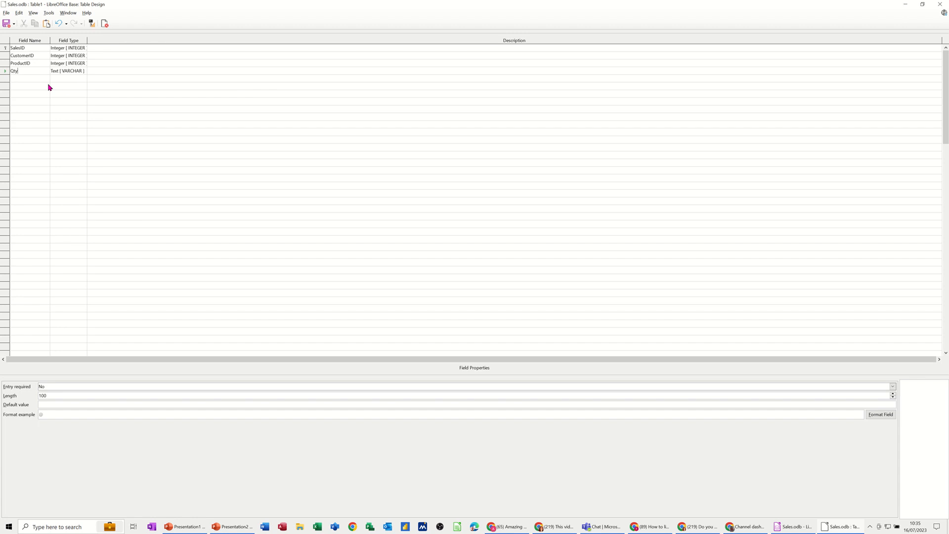
Step: Add a DateofPurchase field below Qty with the type Date [ DATE ]
click(27, 78)
text(DateofPurchase)
click(81, 82)
click(84, 79)
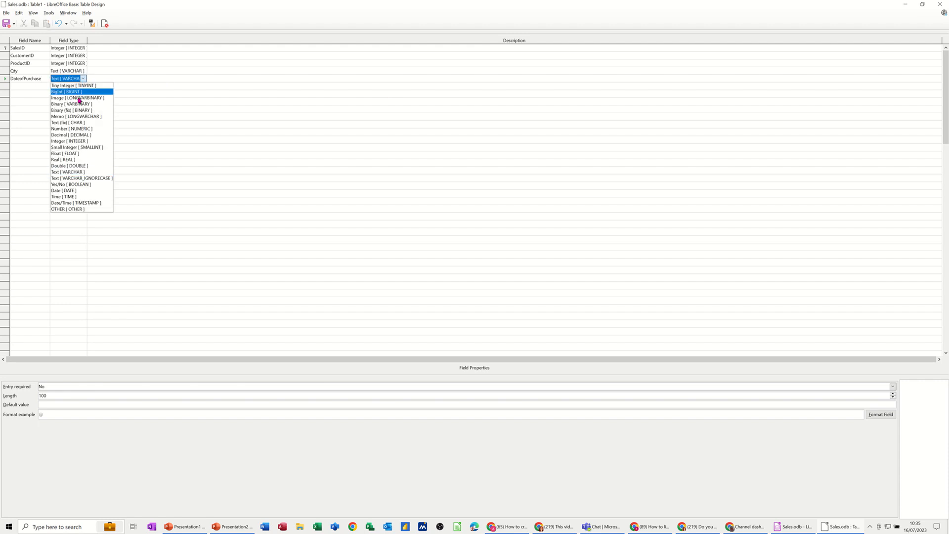
click(69, 192)
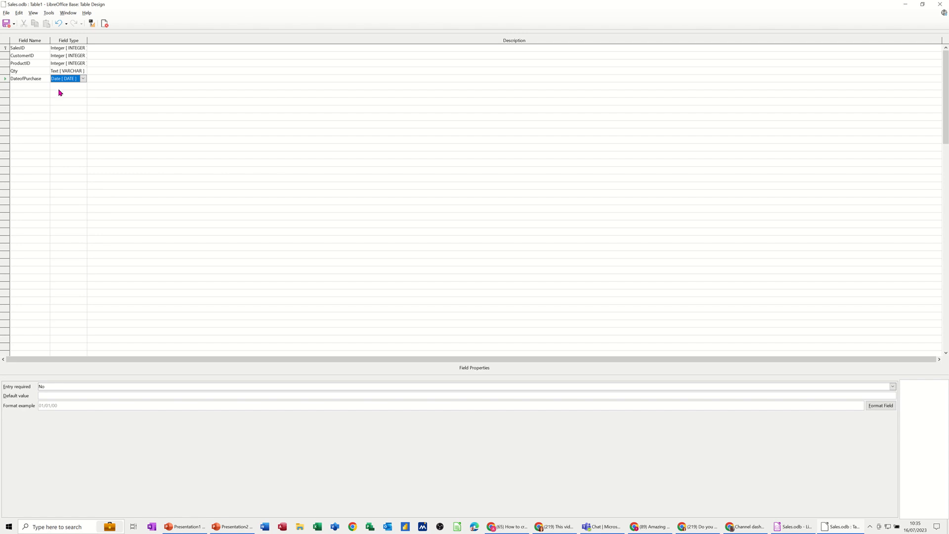
Step: Set the AutoValue property of the SalesID field to Yes
click(24, 49)
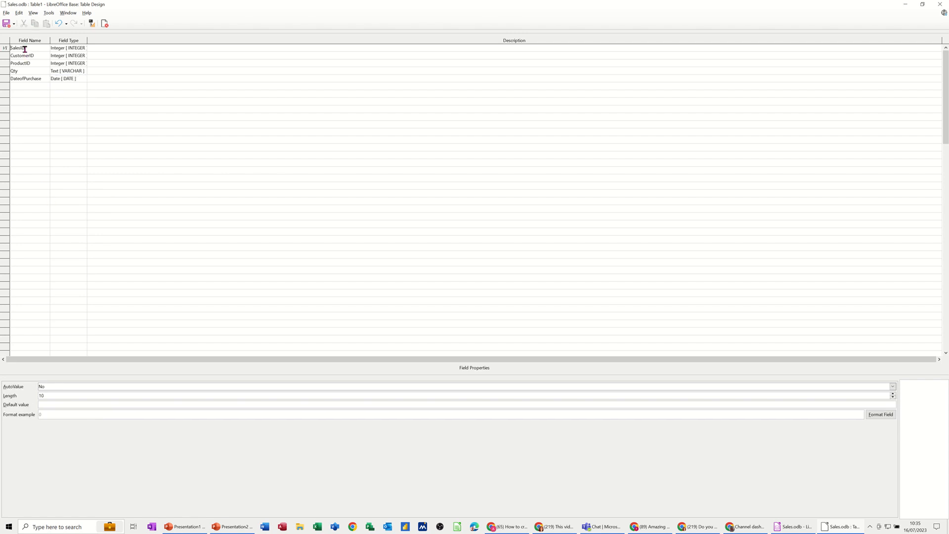
click(51, 389)
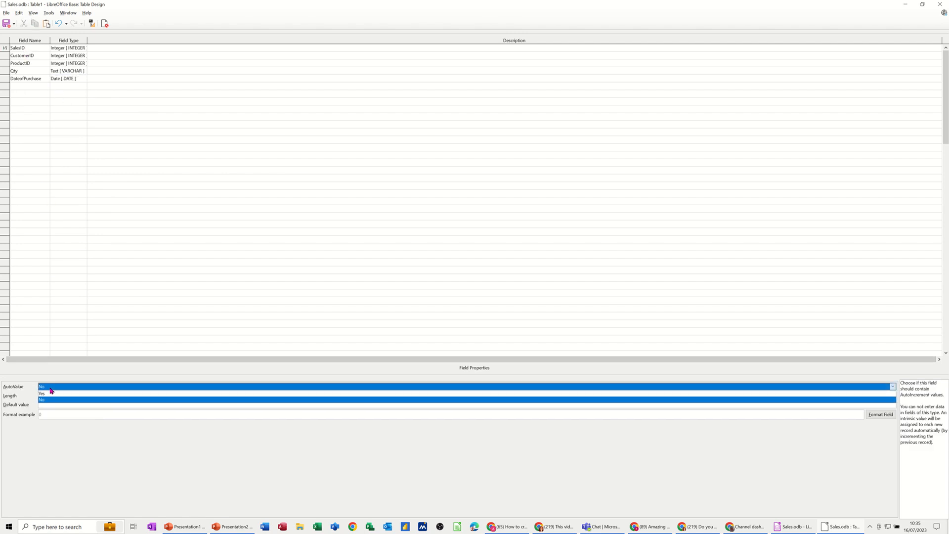
click(50, 393)
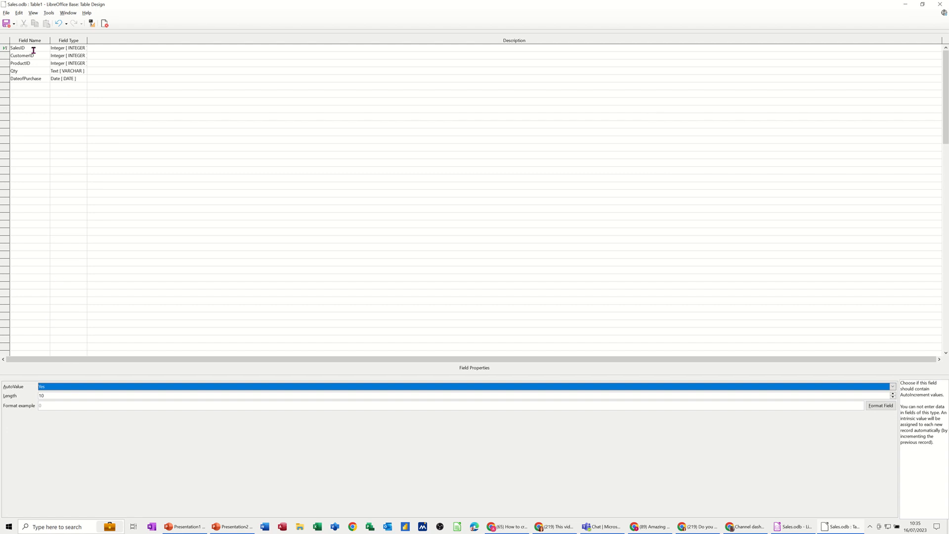
Step: Save the new table under the name TblSales and close its design
click(36, 78)
click(7, 23)
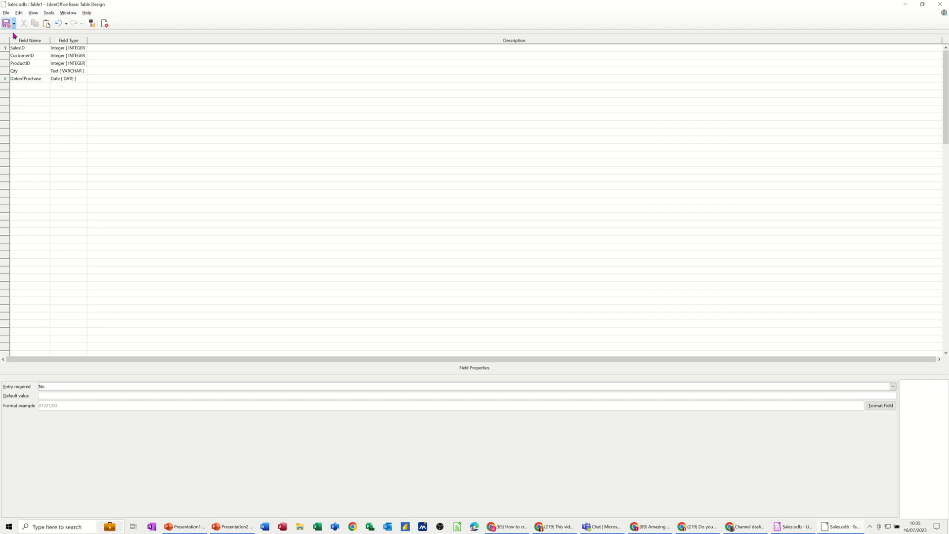
text(TblSales)
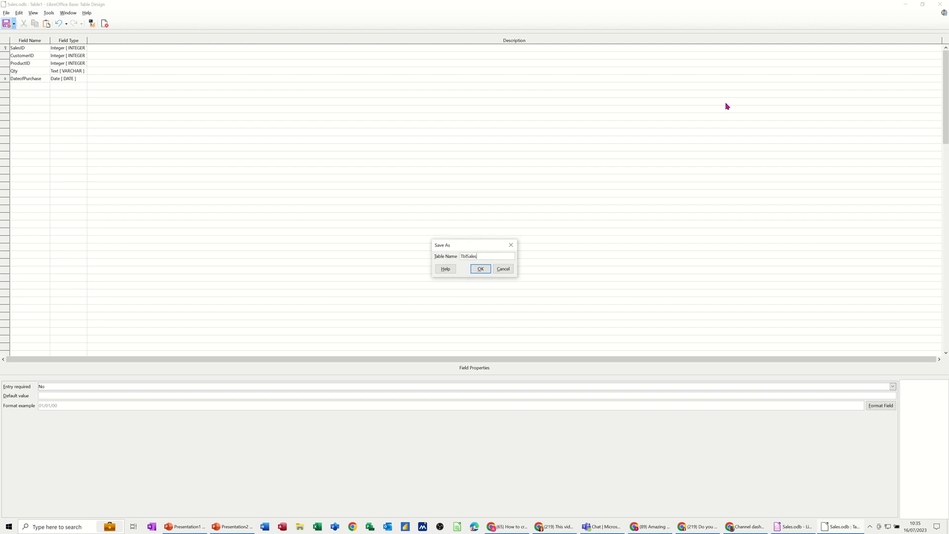
key(Return)
click(104, 23)
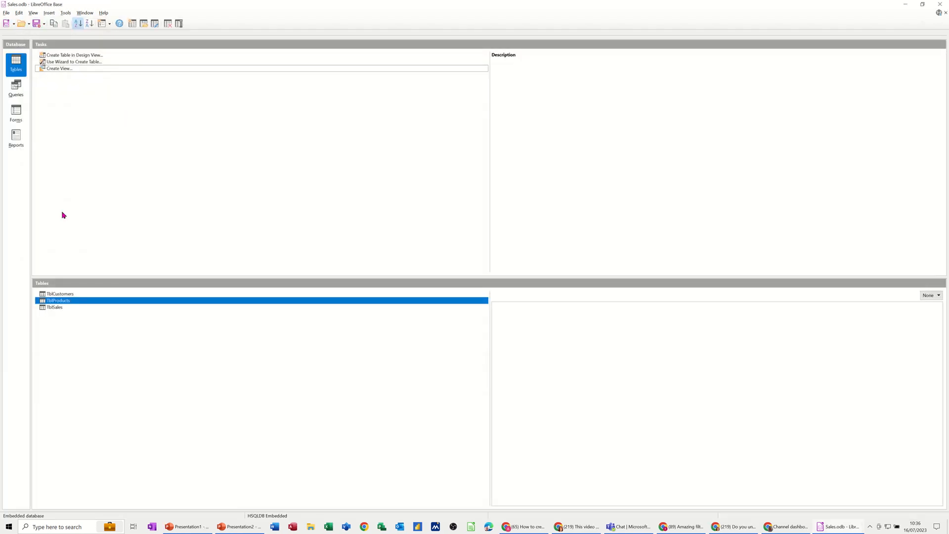
Step: Open TblSales, bring its window fully into view to check the columns, and close it
double_click(61, 309)
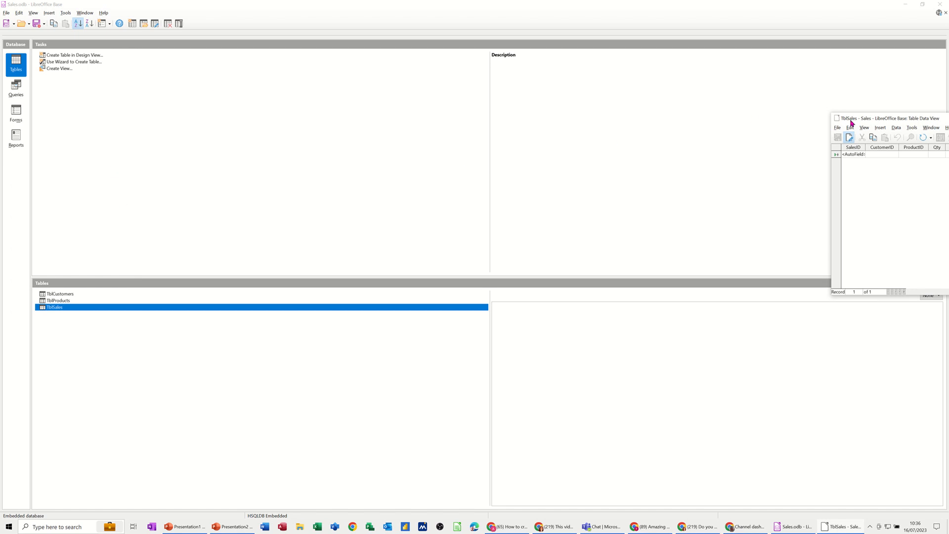
drag(855, 120, 146, 98)
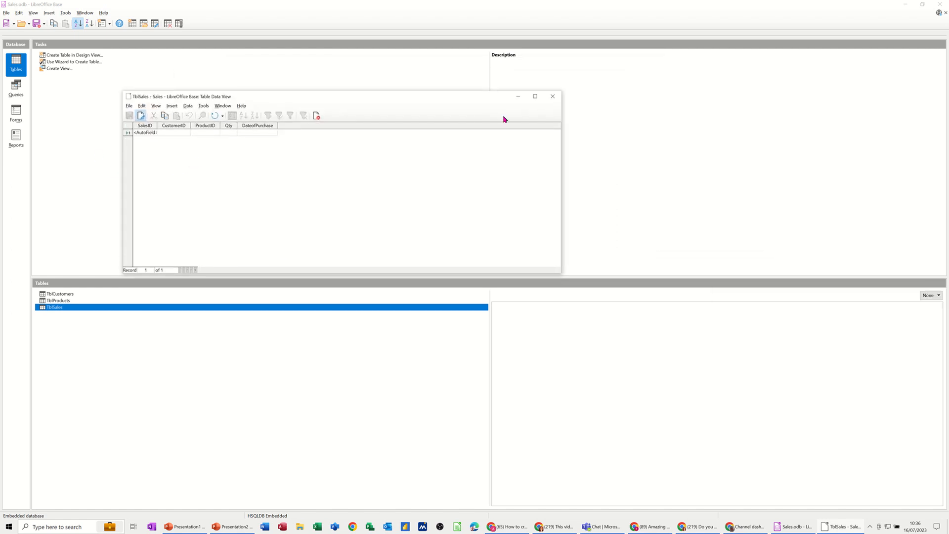
click(553, 96)
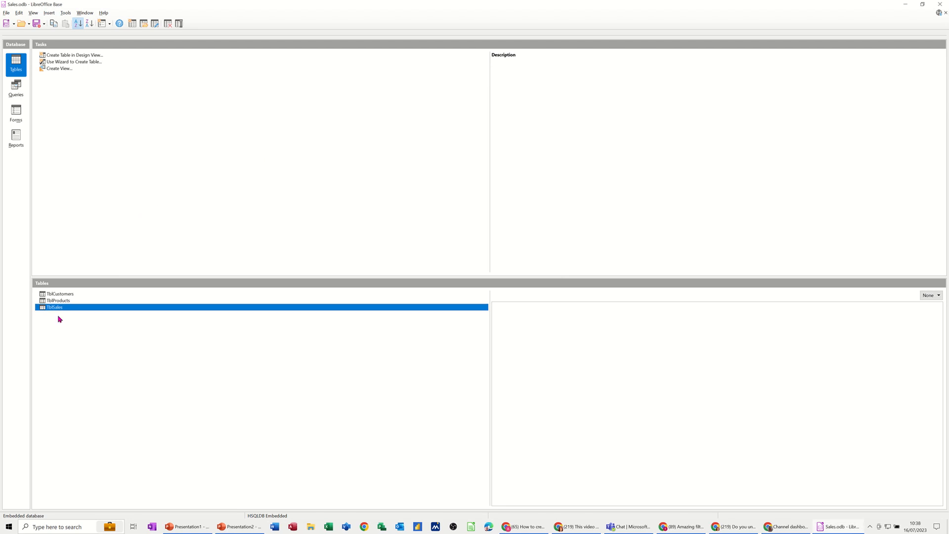
Step: Open the database relationships design and add the tables TblCustomers, TblProducts and TblSales to it
click(65, 14)
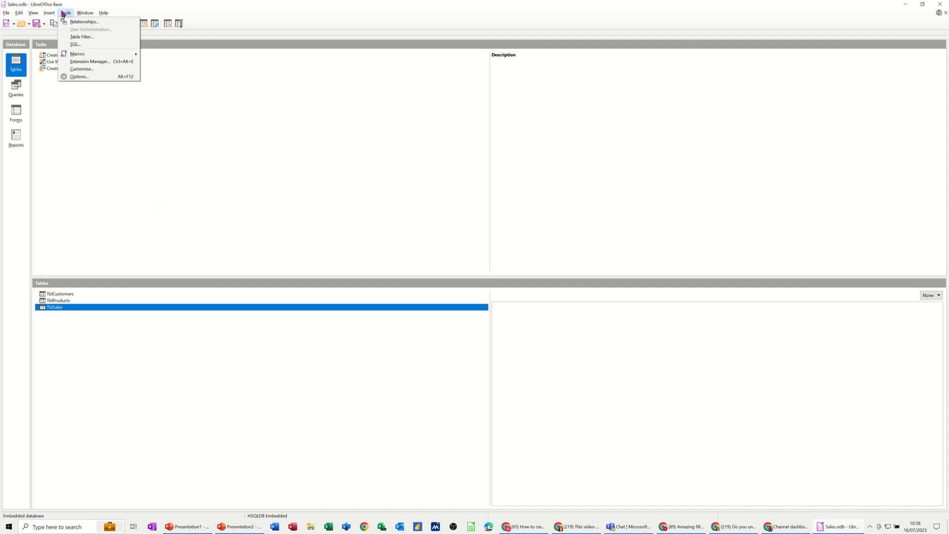
click(81, 22)
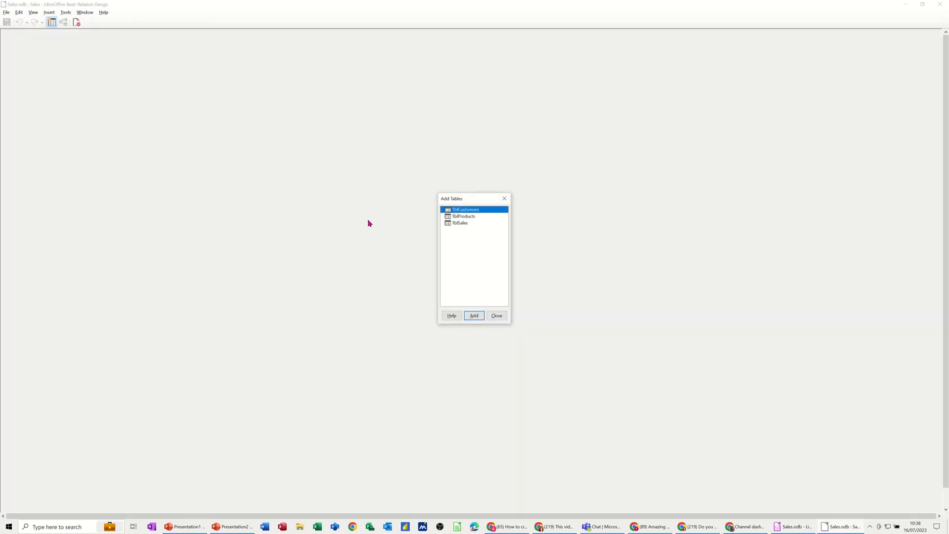
click(472, 315)
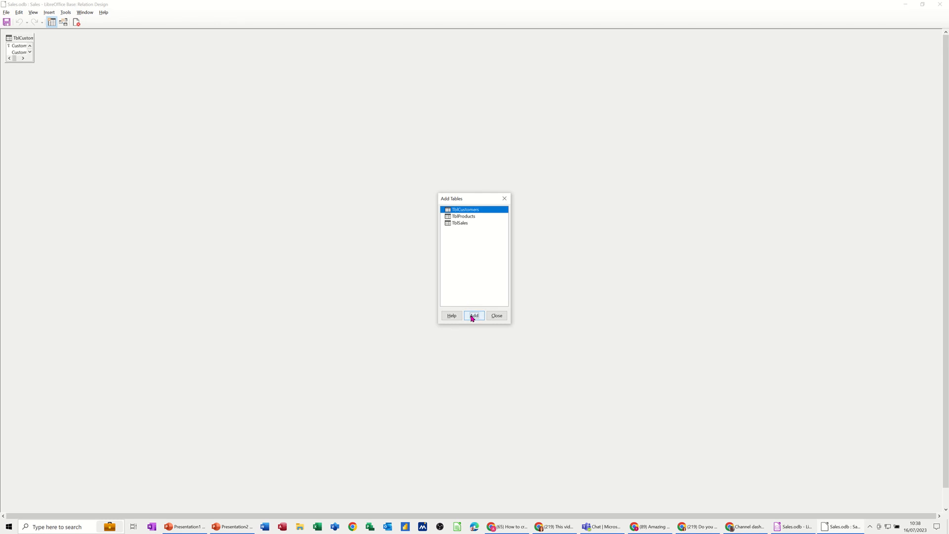
click(456, 219)
drag(456, 219, 291, 168)
click(452, 218)
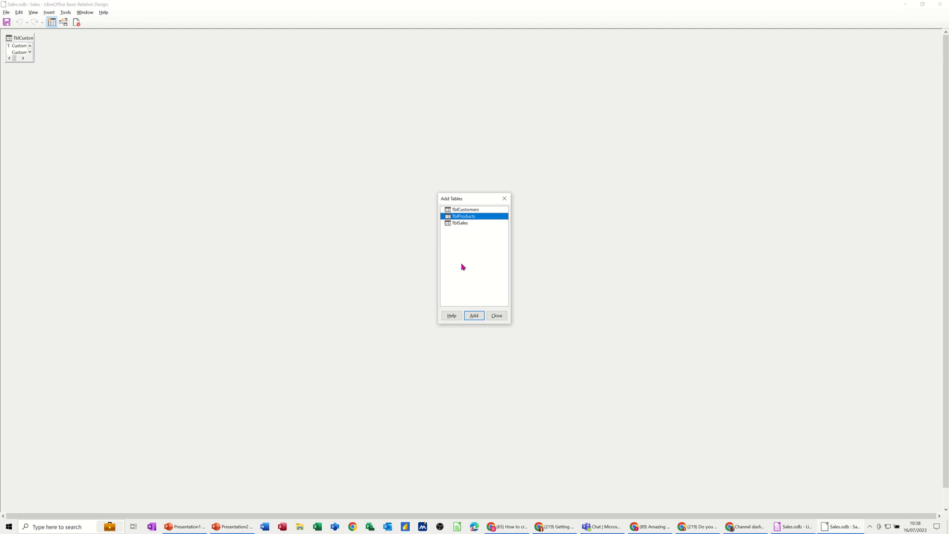
click(473, 315)
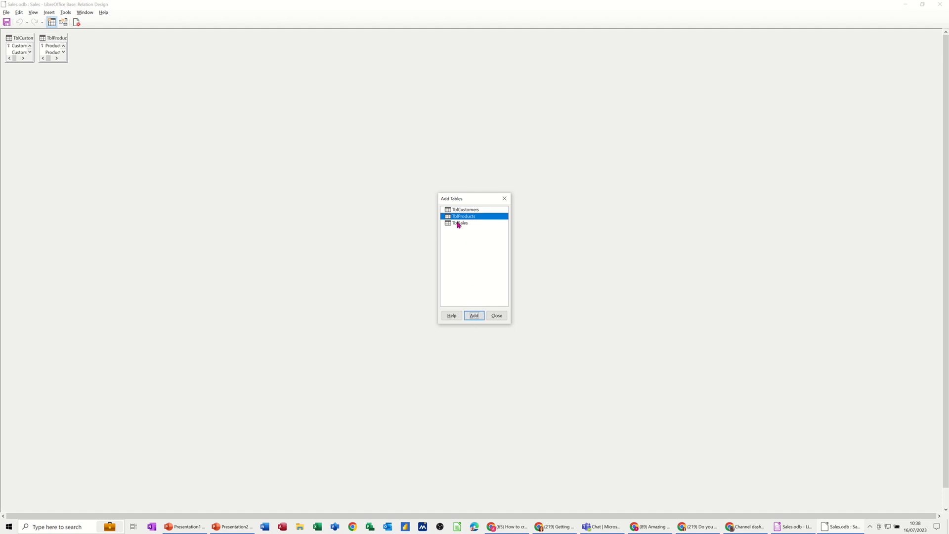
click(459, 223)
click(474, 315)
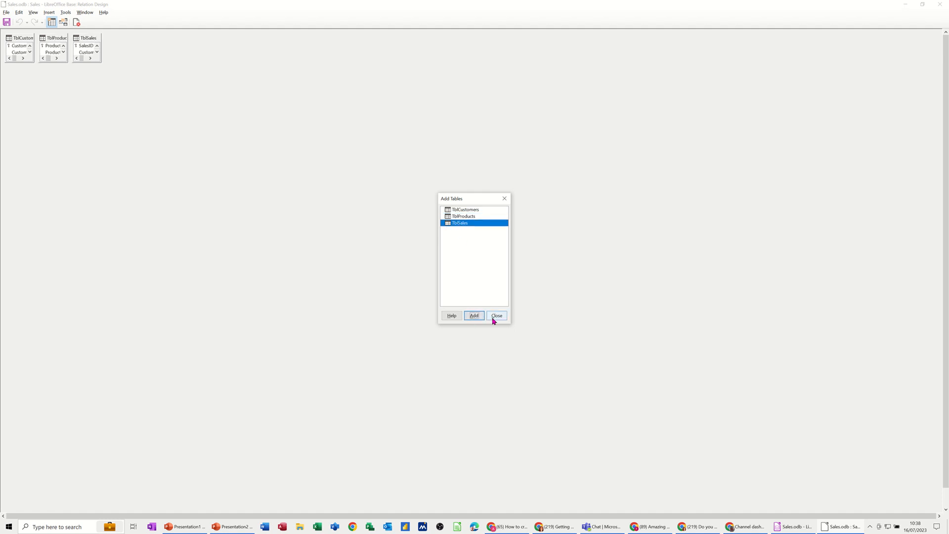
click(492, 316)
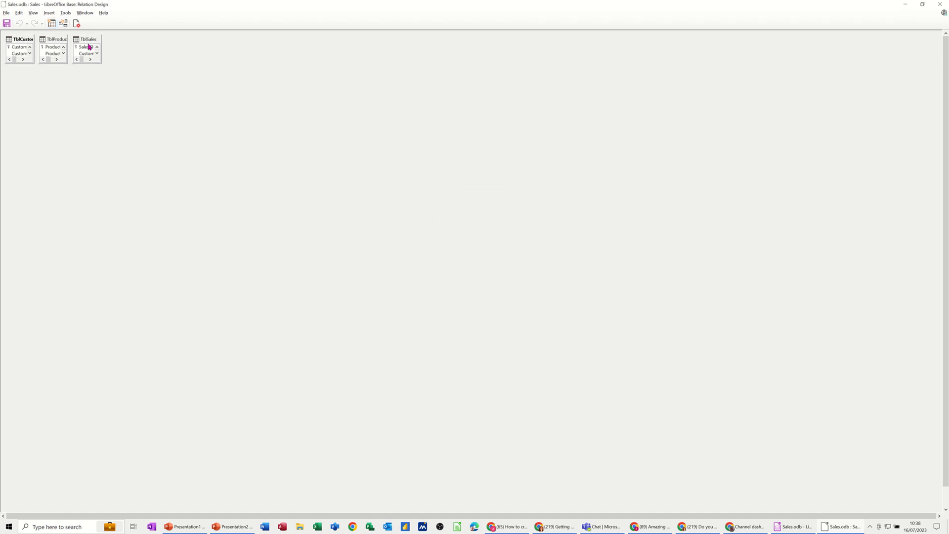
Step: Move TblSales toward the centre of the relation design and enlarge its box so all field names show in full
drag(85, 39, 390, 298)
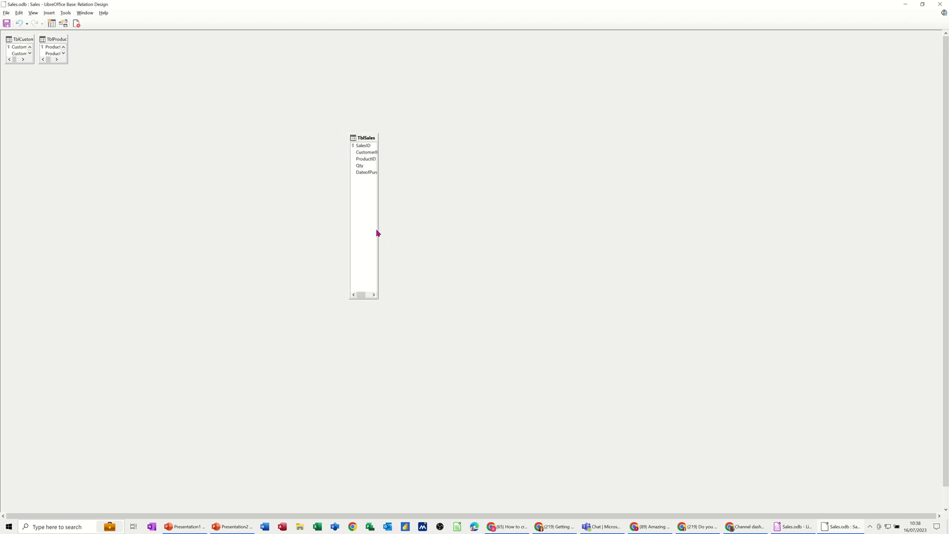
drag(378, 230, 482, 248)
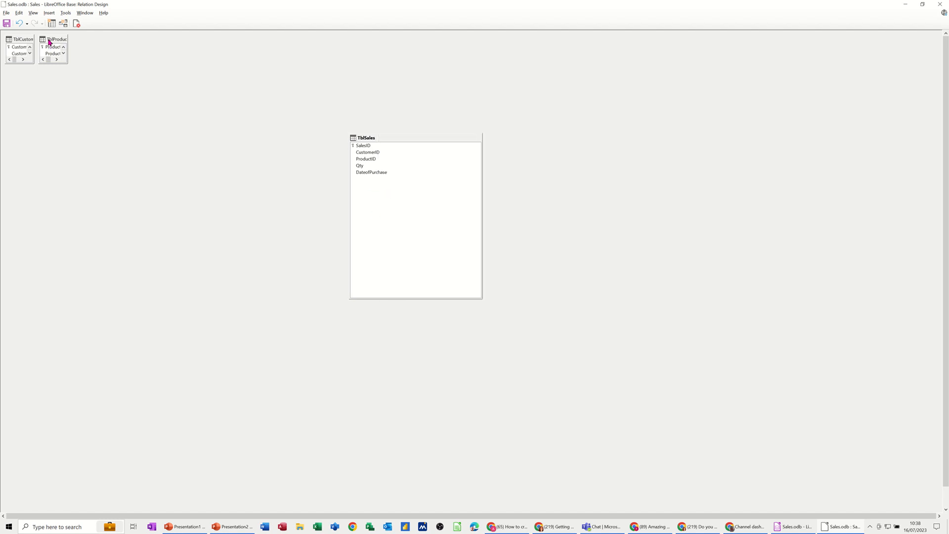
Step: Place TblProducts to the right of TblSales and TblCustomers to its left, enlarging both boxes so all their field names show
drag(48, 43, 626, 241)
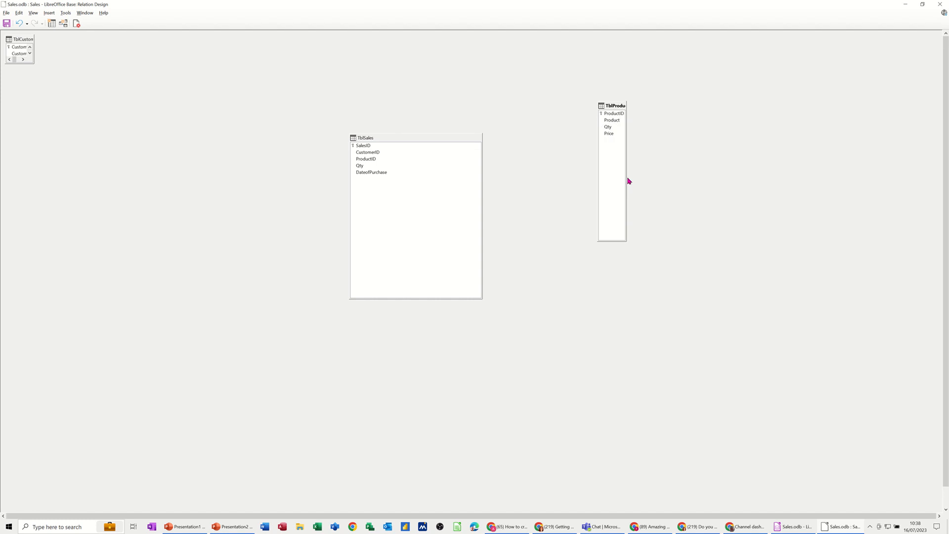
drag(626, 173, 698, 173)
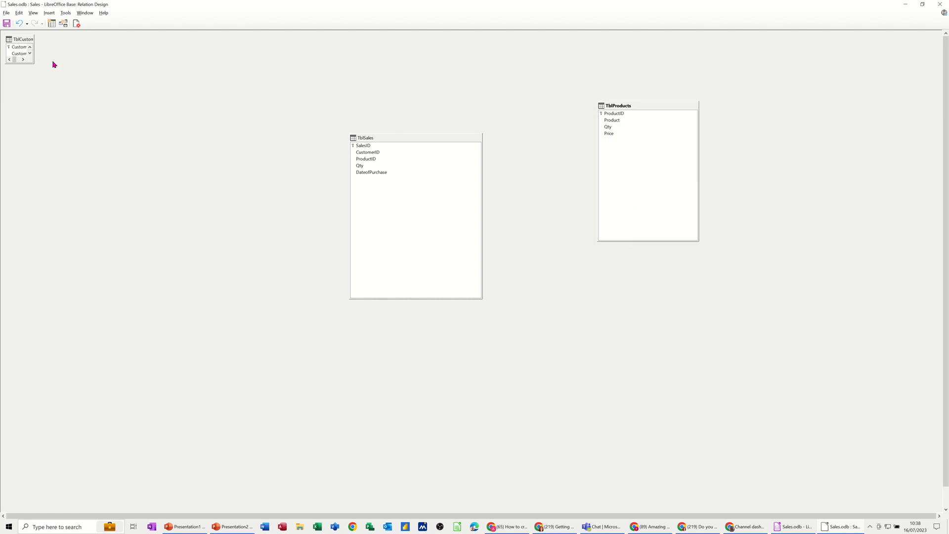
drag(15, 41, 224, 113)
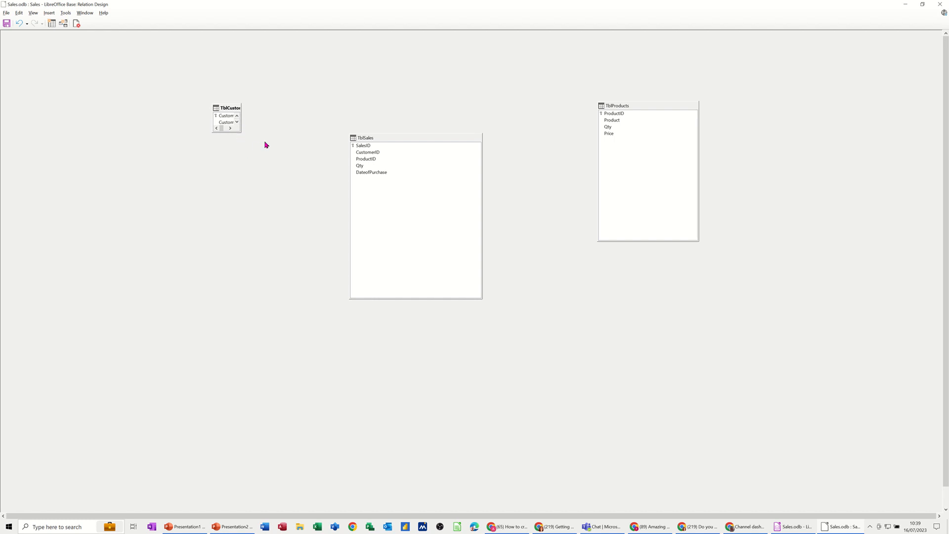
drag(241, 132, 293, 224)
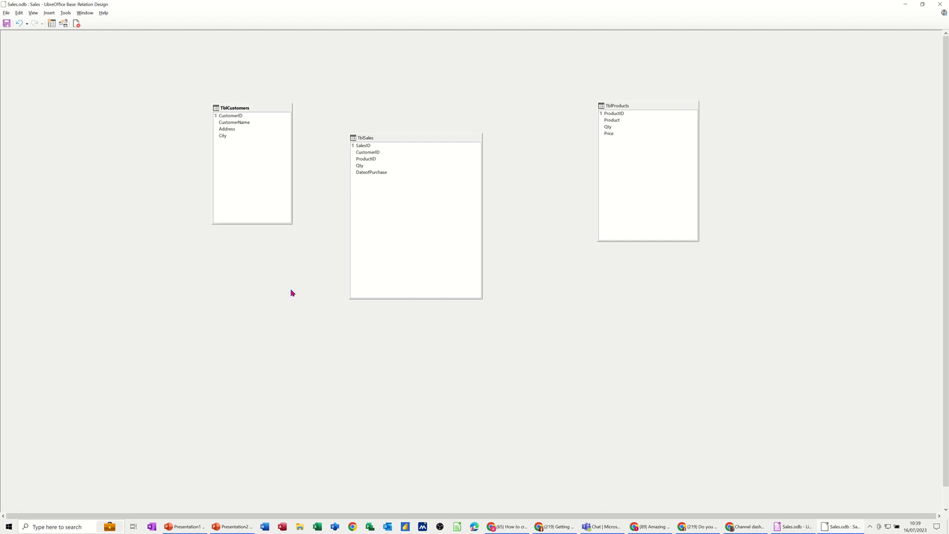
Step: Relate CustomerID in TblCustomers to CustomerID in TblSales, and ProductID in TblProducts to ProductID in TblSales
click(239, 116)
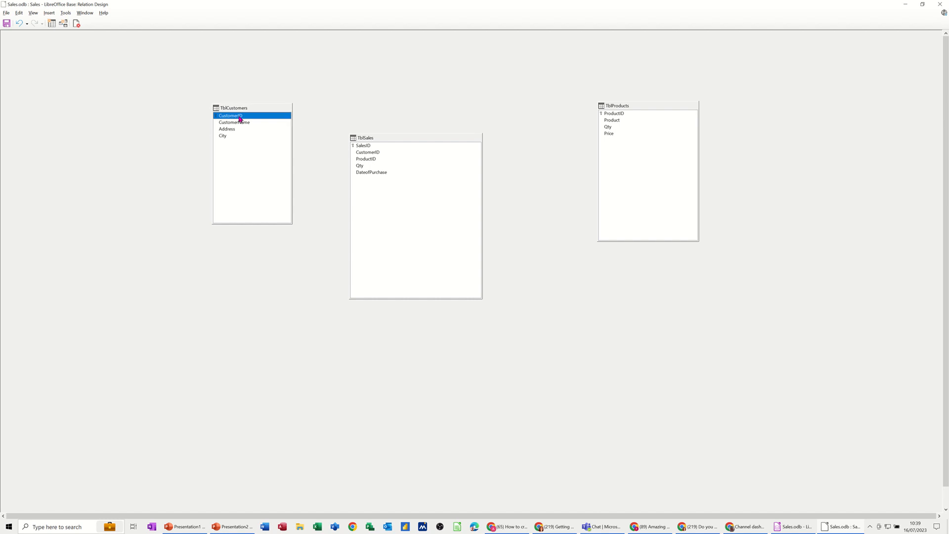
click(362, 146)
click(607, 117)
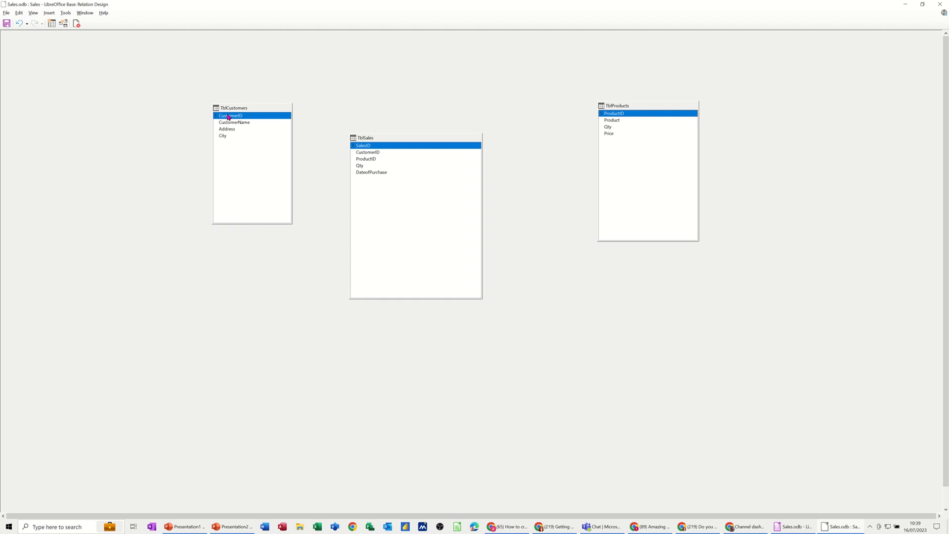
drag(229, 116, 369, 155)
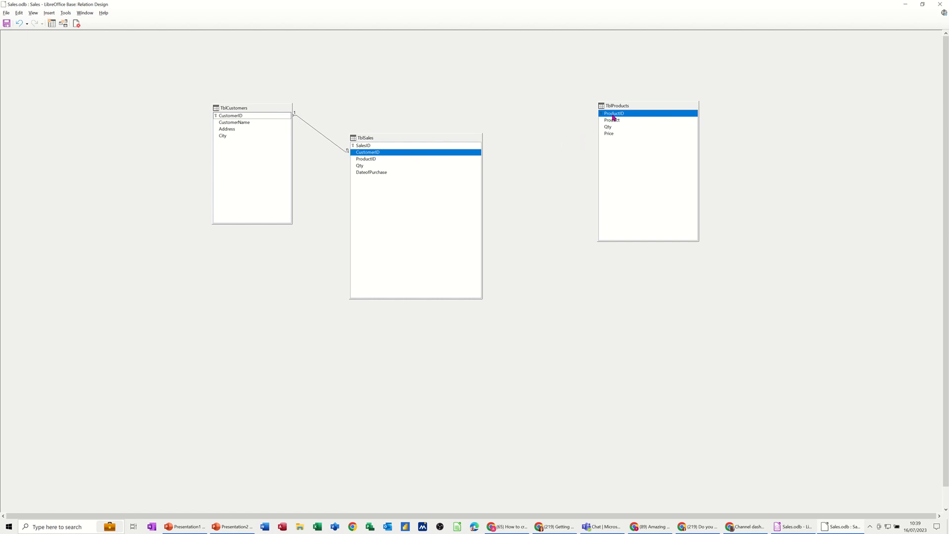
drag(613, 117, 393, 164)
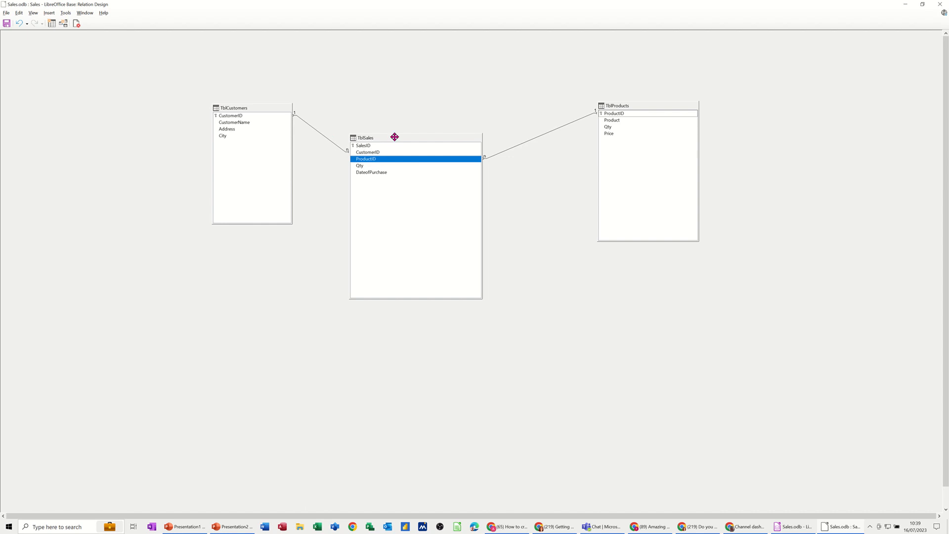
Step: Reposition TblSales between the two linked tables, and save and close the relation design
drag(394, 135, 394, 126)
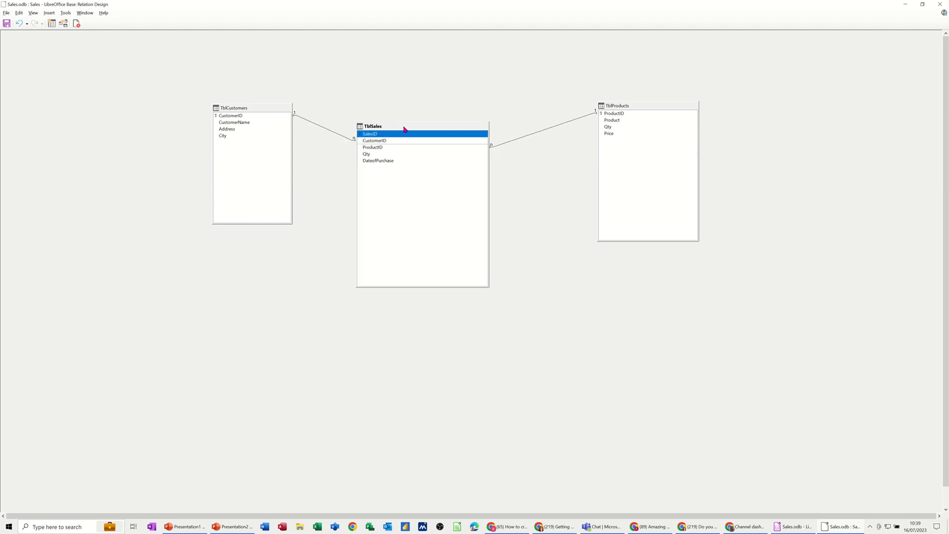
drag(406, 127, 411, 138)
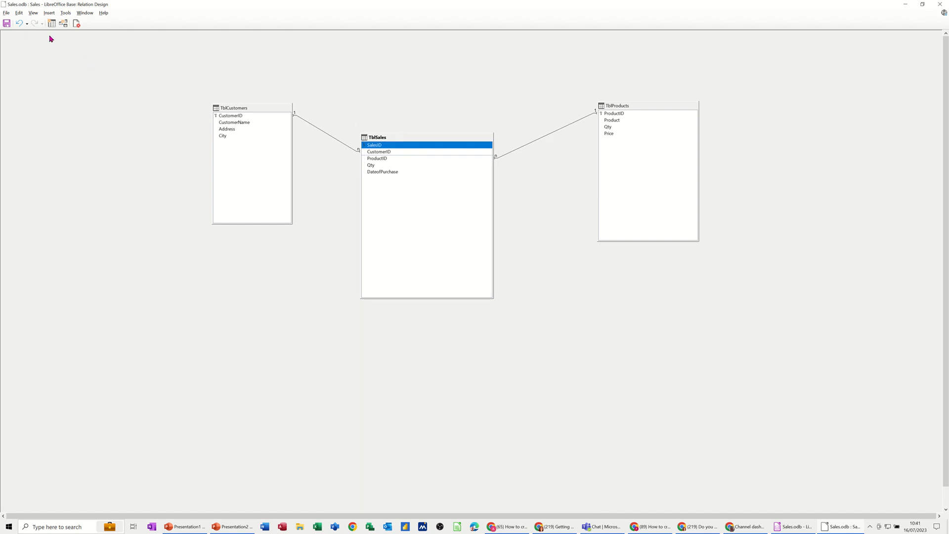
click(6, 23)
click(76, 24)
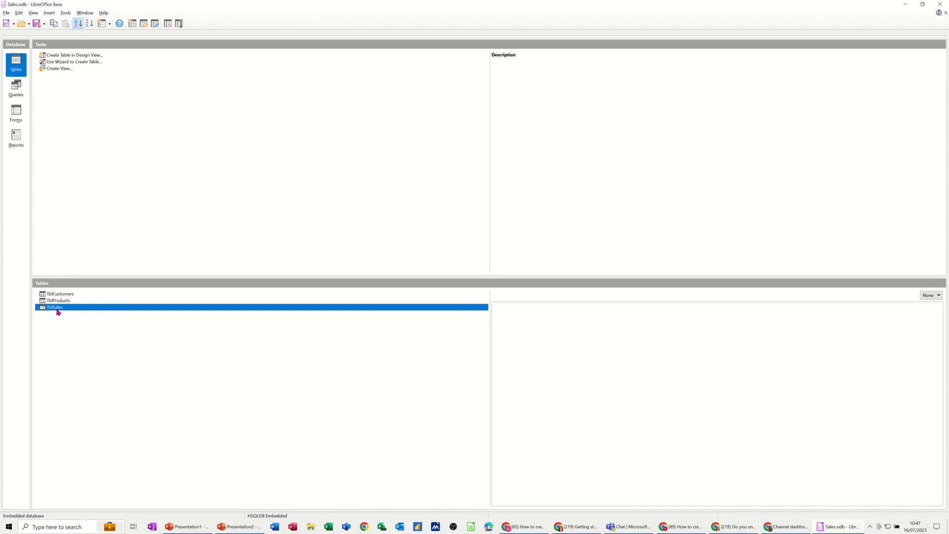
Step: Open TblSales, bring its window fully into view to review the sales records, and close it
double_click(56, 308)
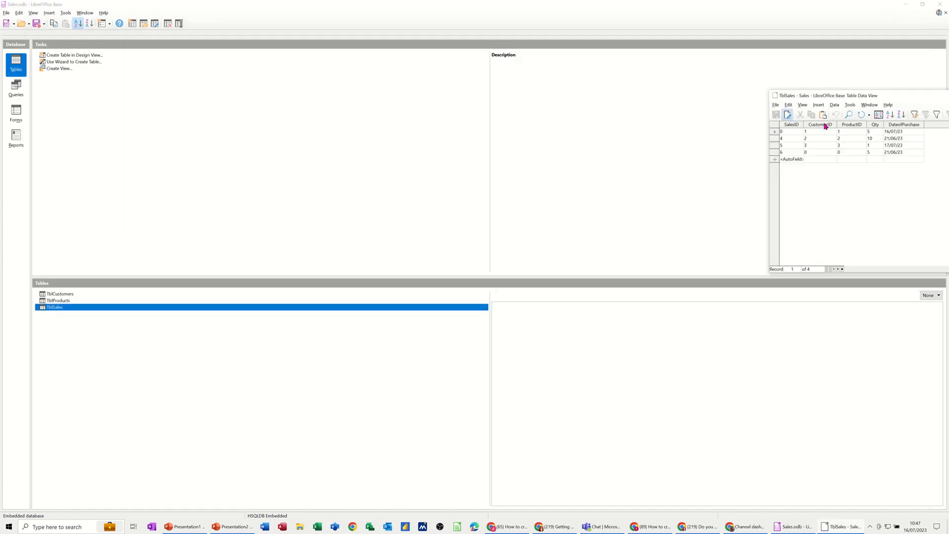
drag(839, 96, 317, 78)
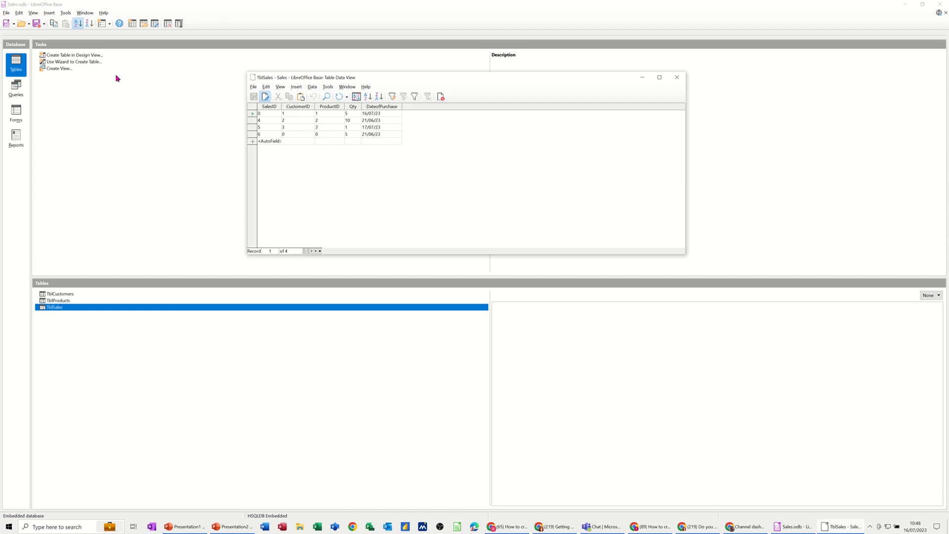
click(677, 78)
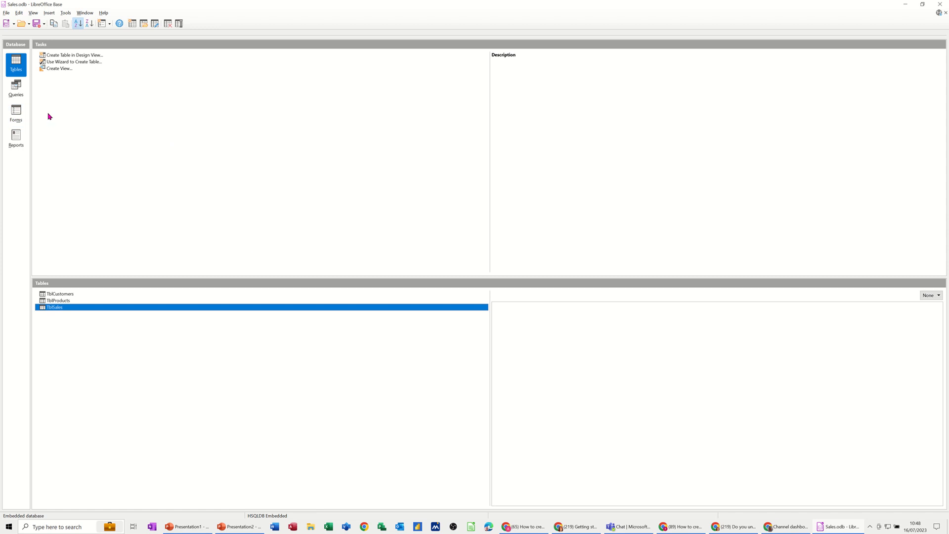
Step: Start the Form Wizard for a new form based on TblCustomers and include all of its fields in the main form
click(66, 295)
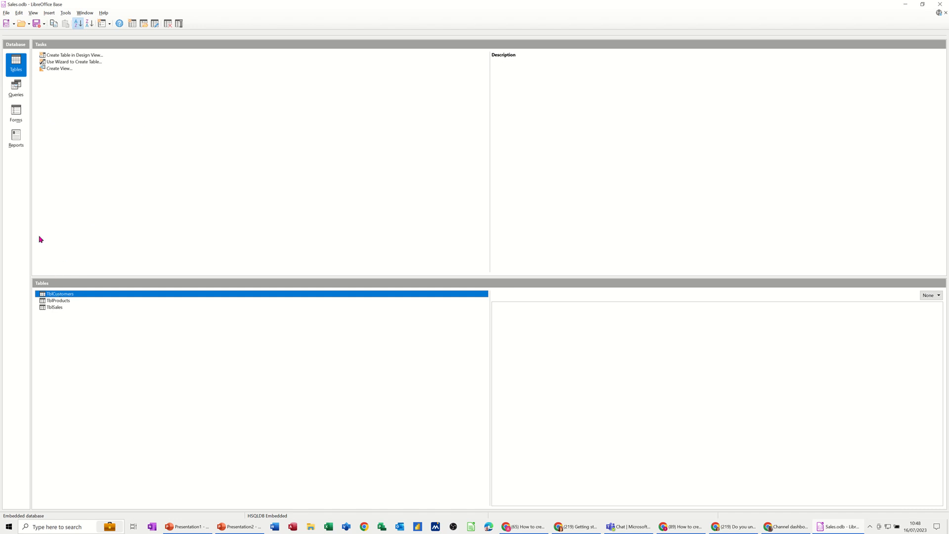
click(16, 117)
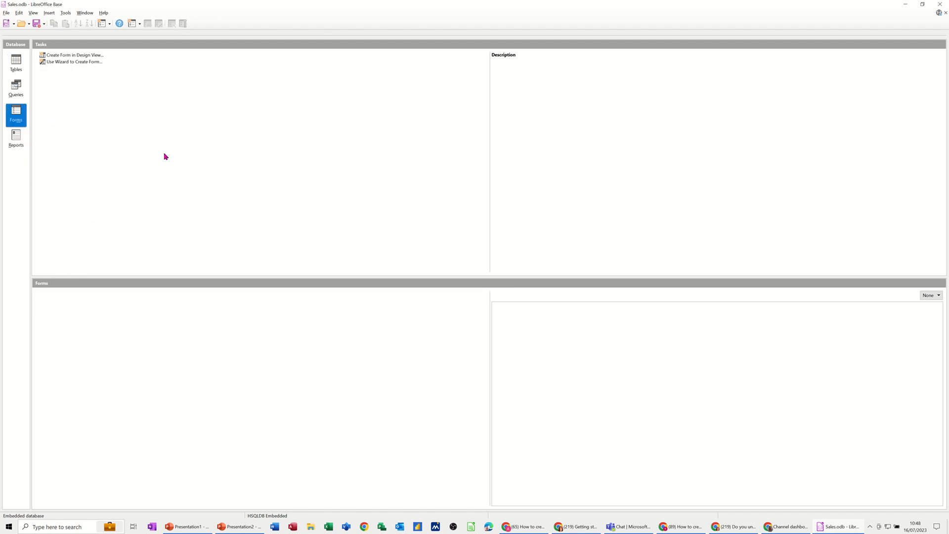
click(74, 55)
click(90, 62)
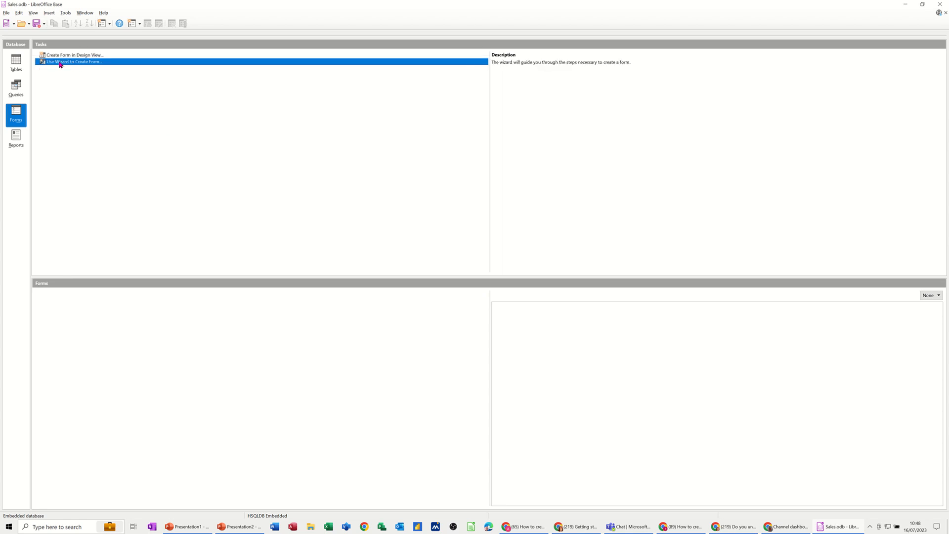
double_click(75, 64)
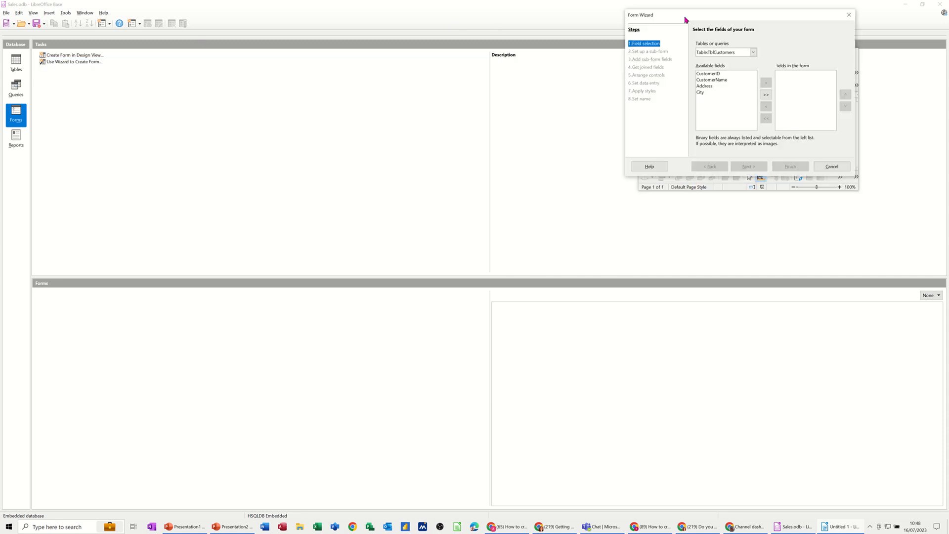
drag(675, 19, 299, 47)
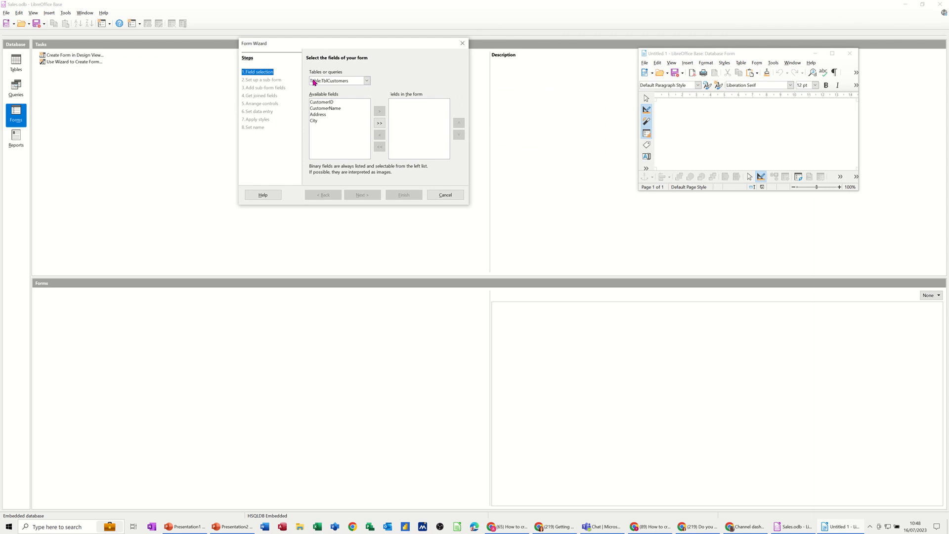
click(379, 123)
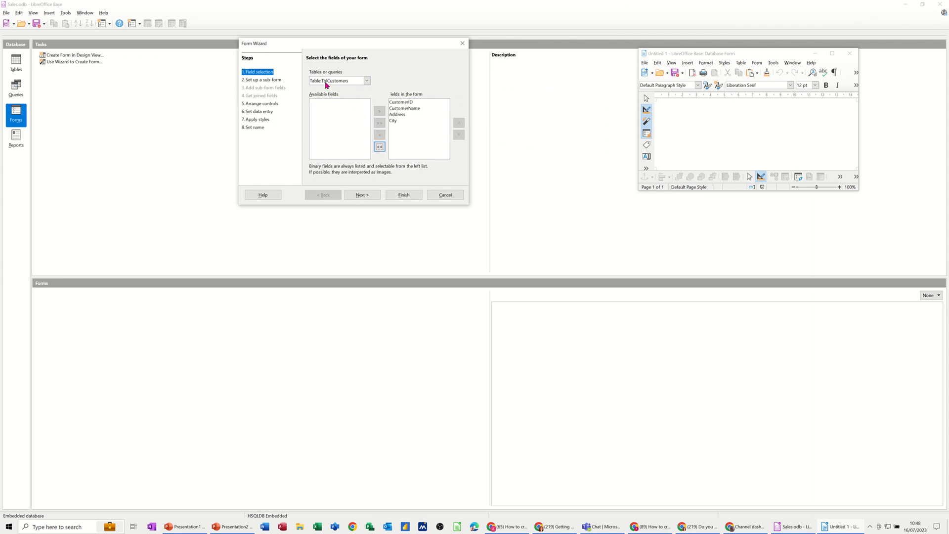
click(360, 195)
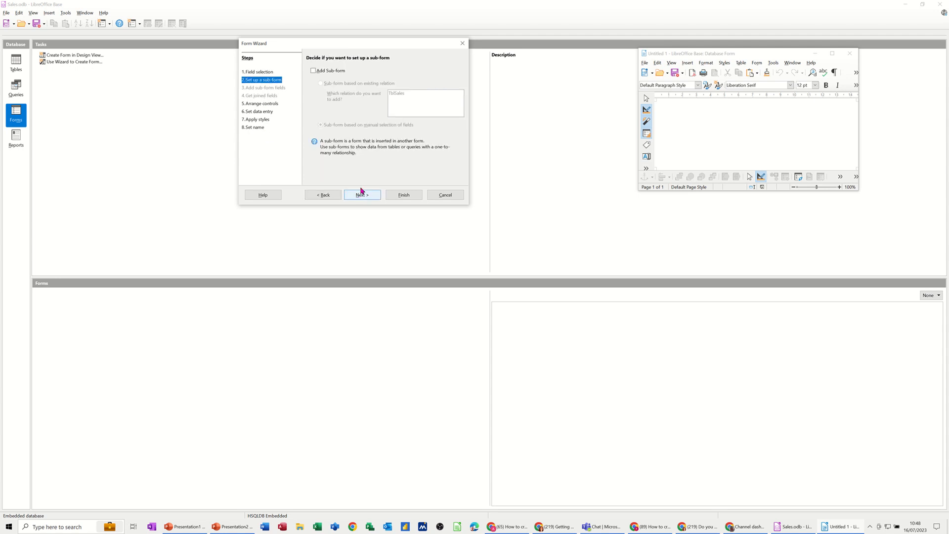
Step: Add a sub-form based on the existing relation to TblSales and include all of its fields
click(314, 71)
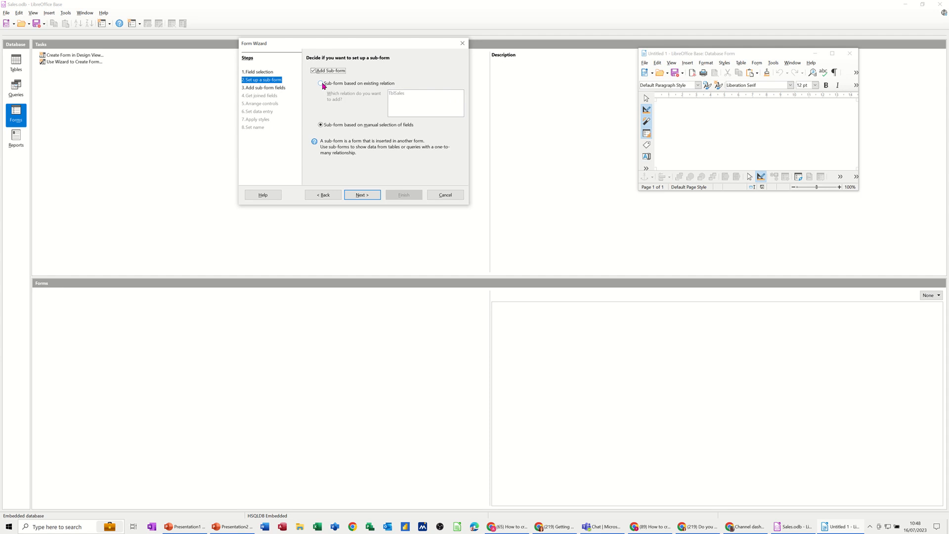
click(321, 84)
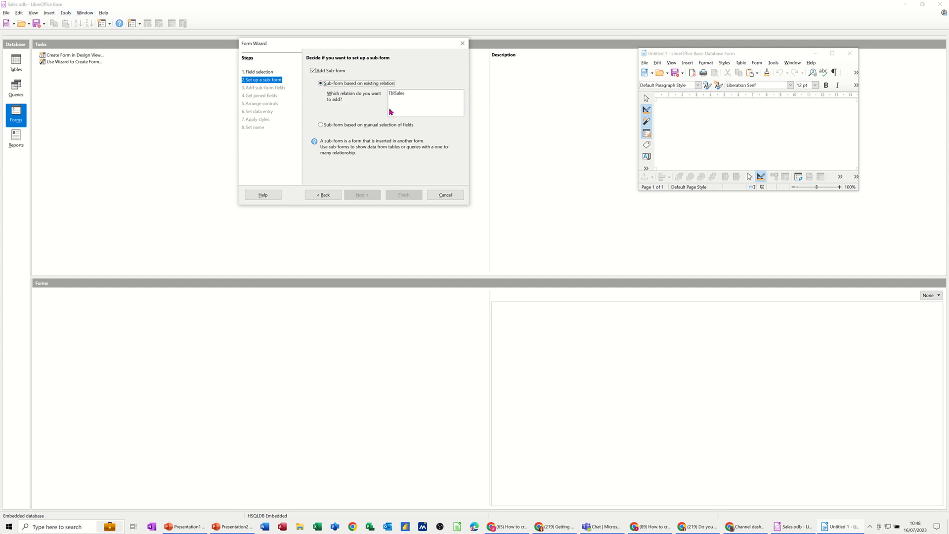
click(400, 96)
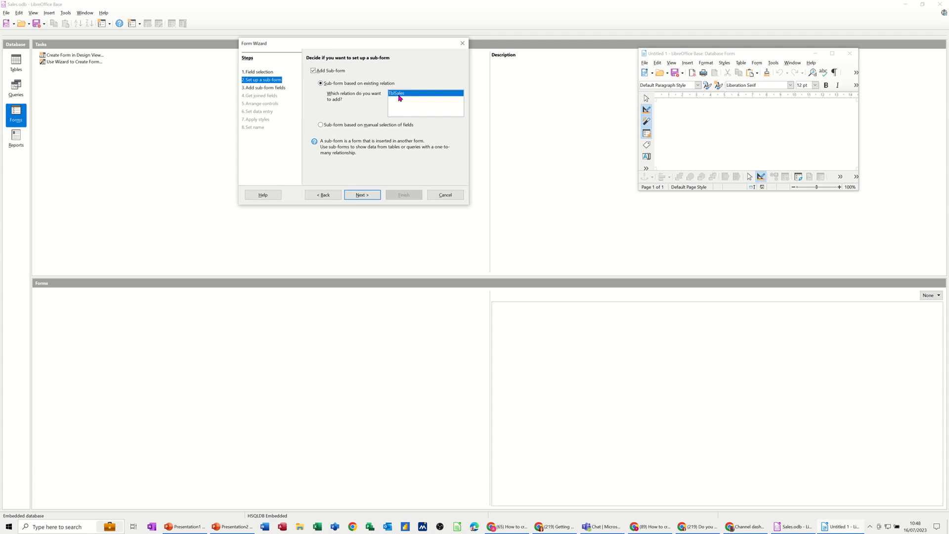
click(363, 195)
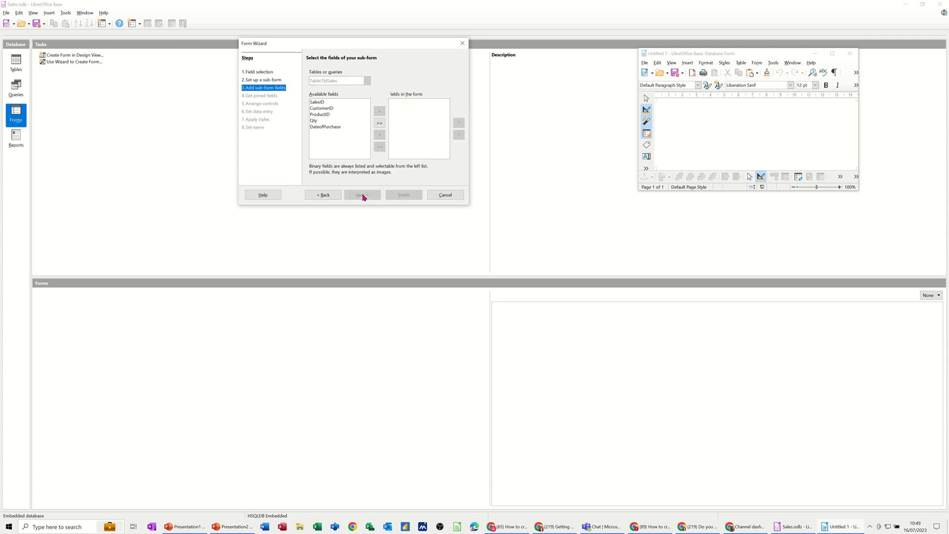
click(380, 123)
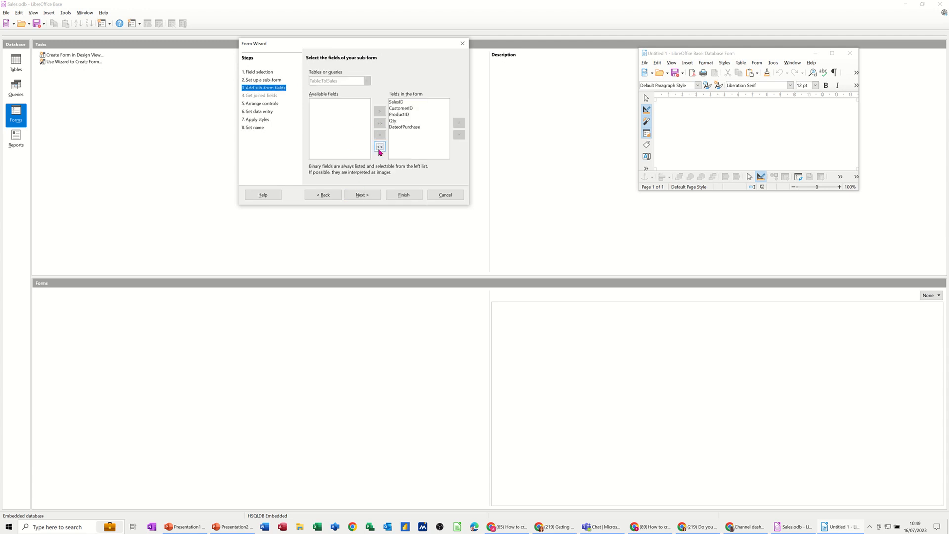
click(360, 194)
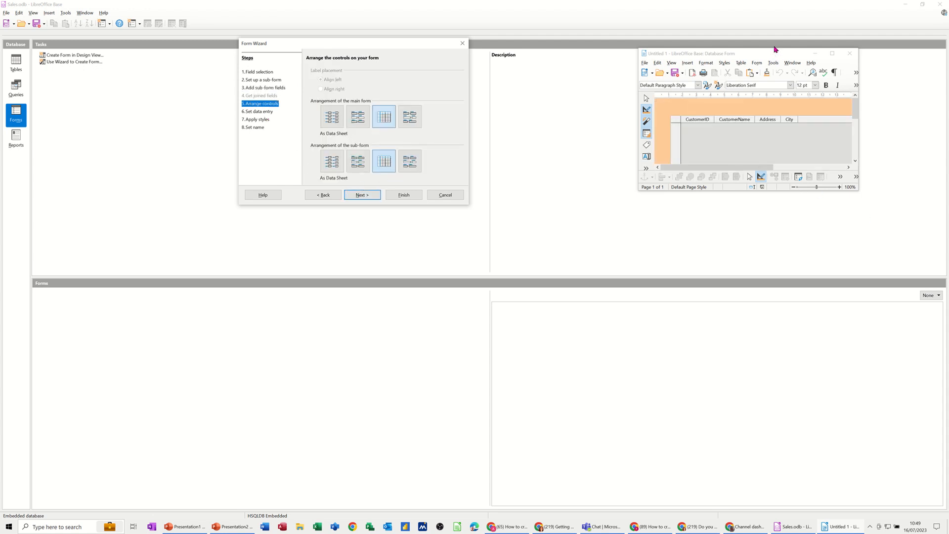
Step: Move the form preview window beside the wizard and enlarge it until the main form and sub-form are fully visible
drag(775, 49, 644, 61)
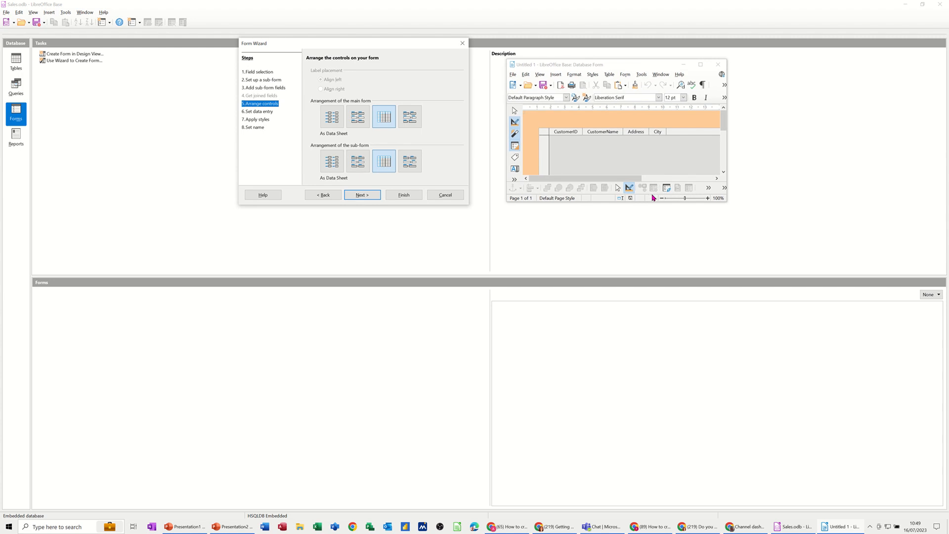
drag(646, 201, 668, 388)
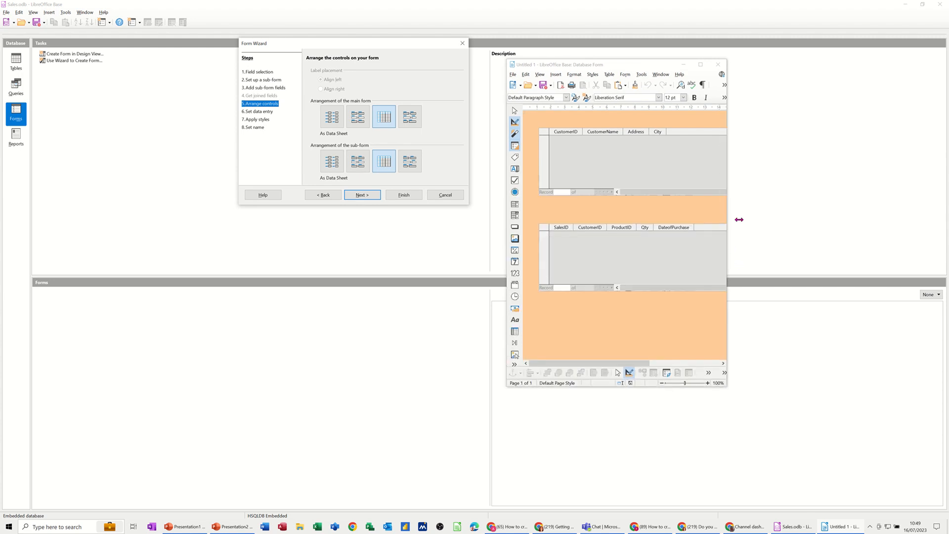
drag(739, 220, 878, 219)
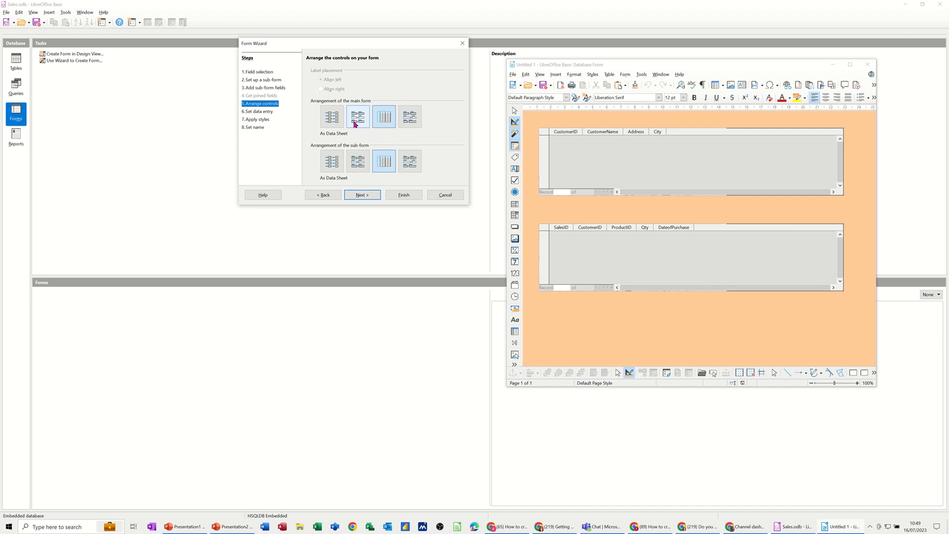
Step: Compare the main form's arrangement options and set it to In Blocks - Labels Above
click(329, 117)
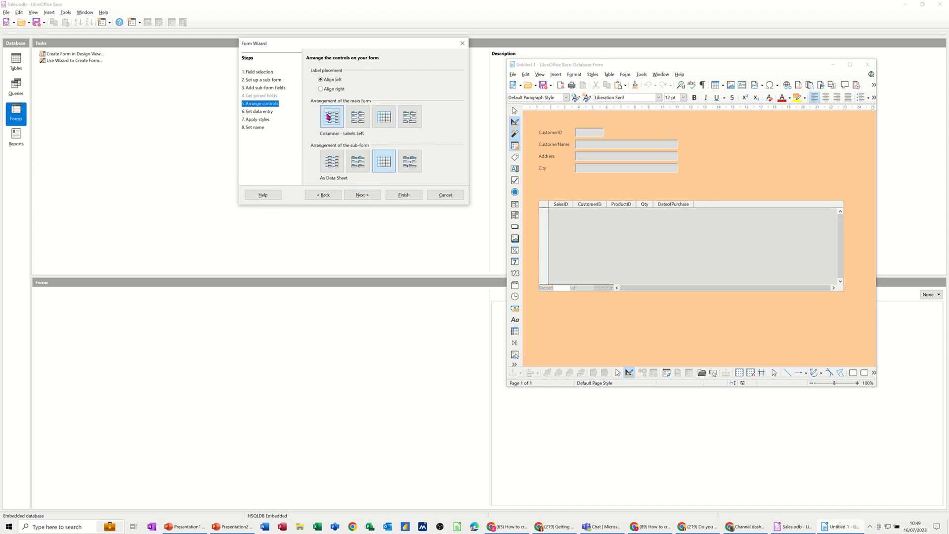
click(386, 123)
click(359, 123)
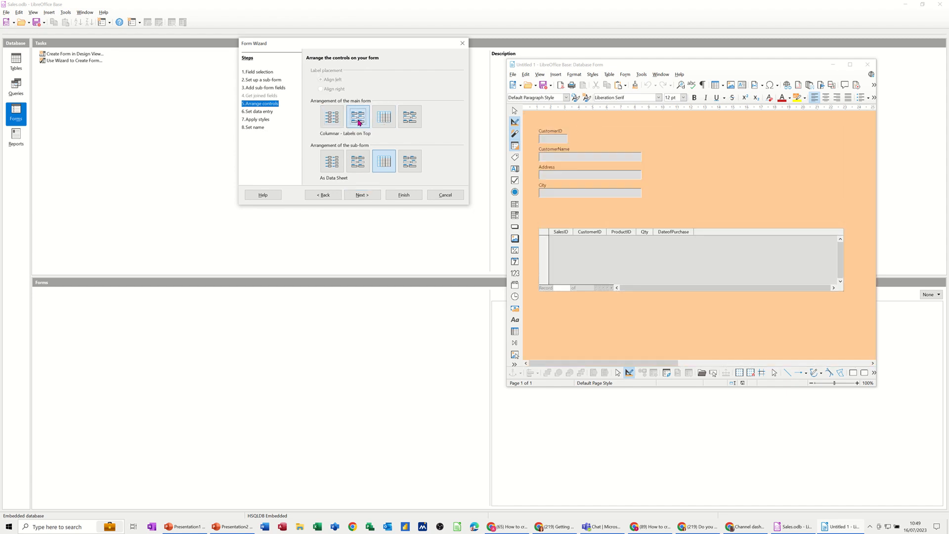
click(403, 122)
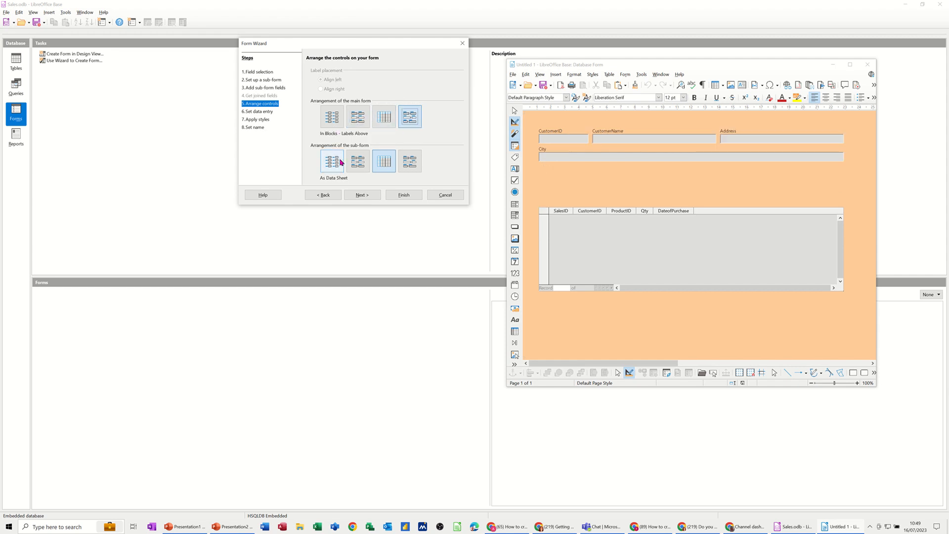
Step: Compare the sub-form's columnar, data sheet and block arrangements, set it to As Data Sheet and continue to the data entry settings
click(358, 160)
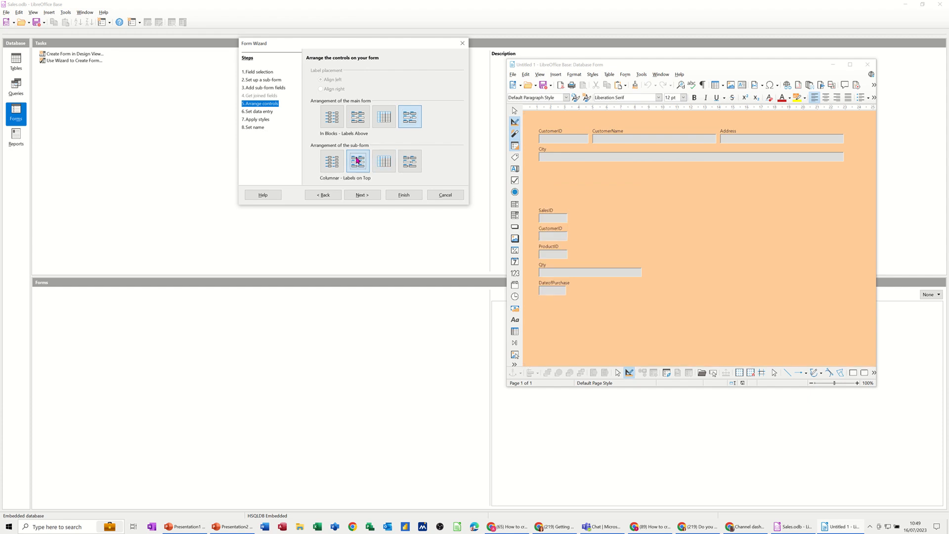
click(335, 161)
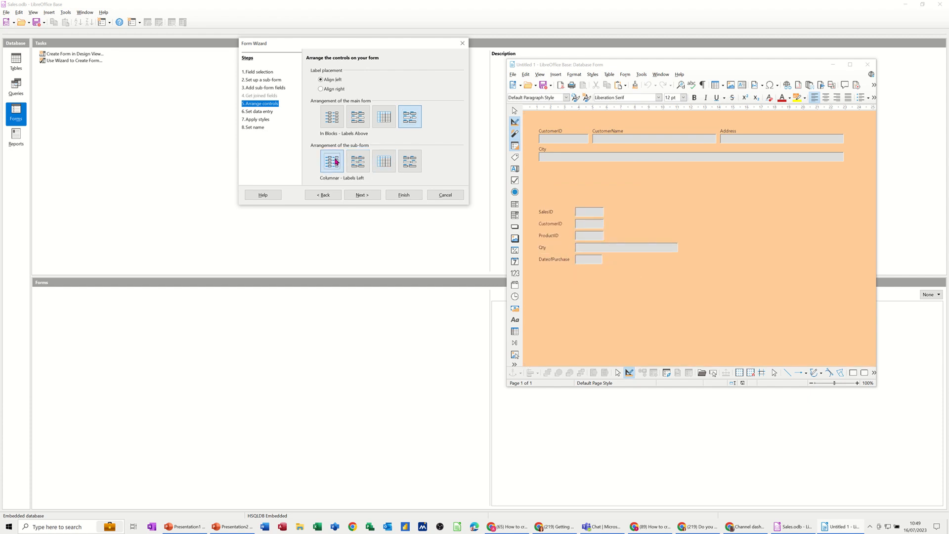
click(387, 161)
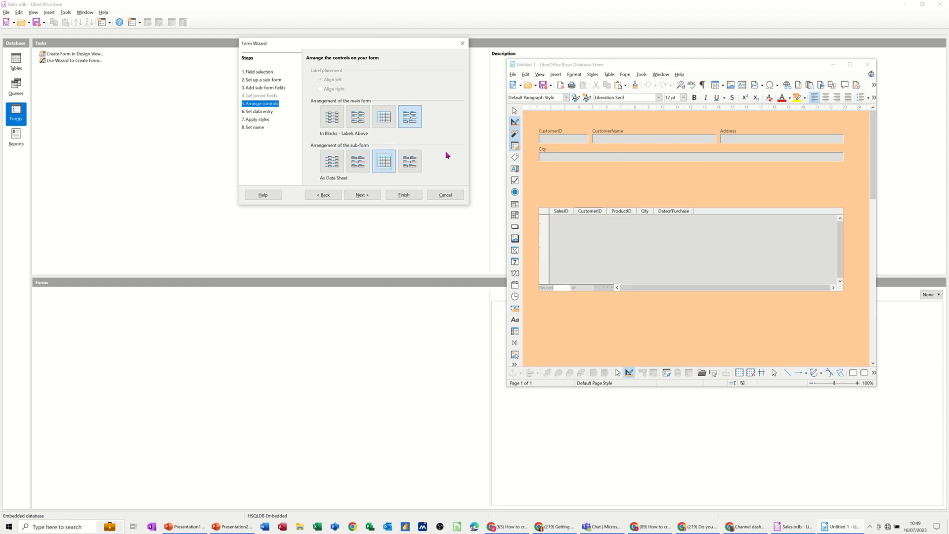
click(410, 163)
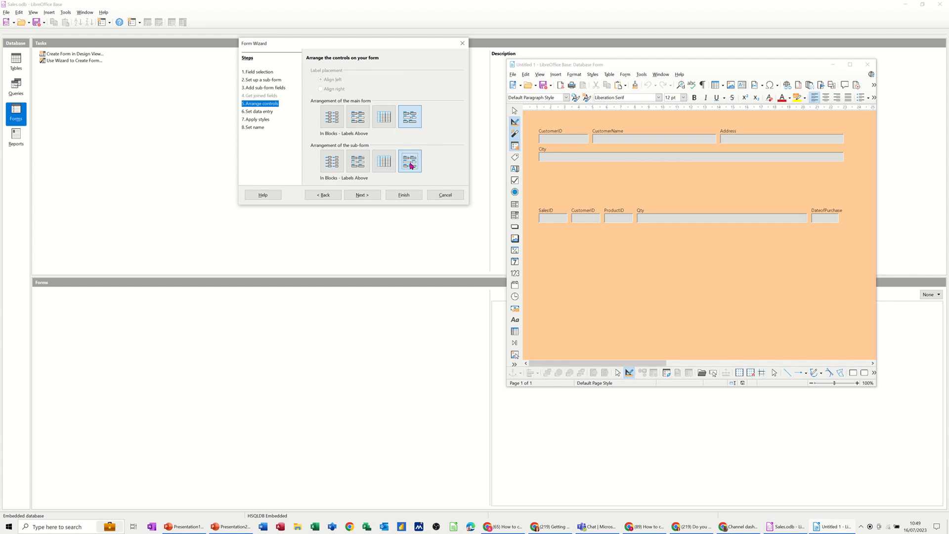
click(384, 161)
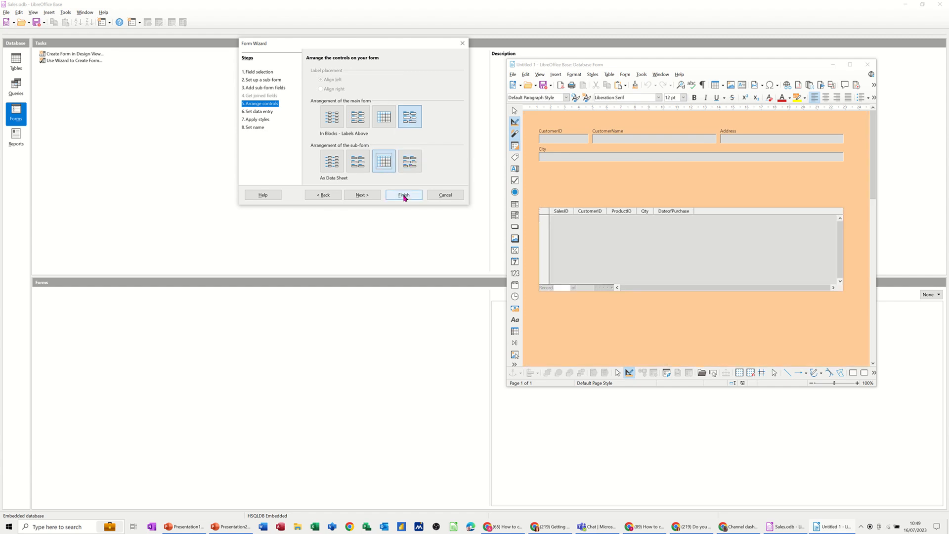
click(374, 198)
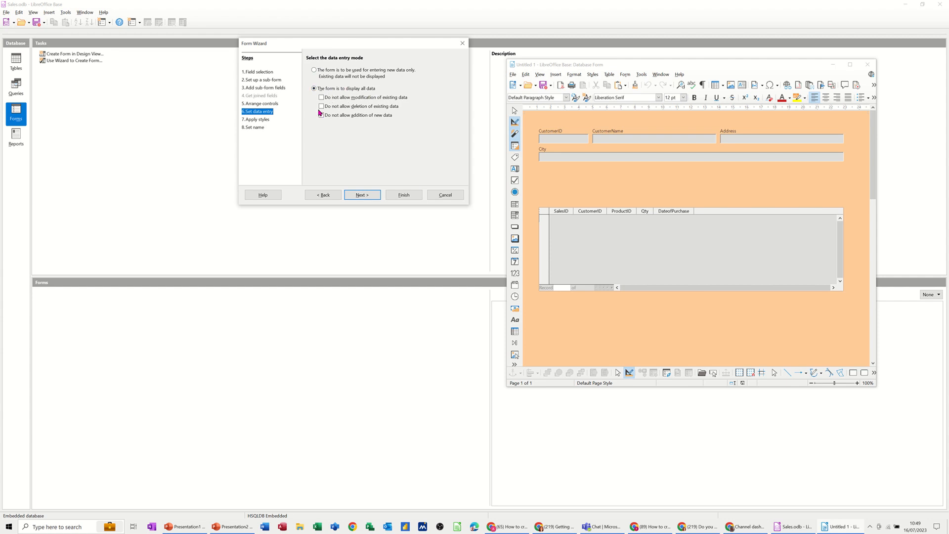
Step: Keep the form displaying all data, preview several form styles and apply Ice Blue
click(369, 199)
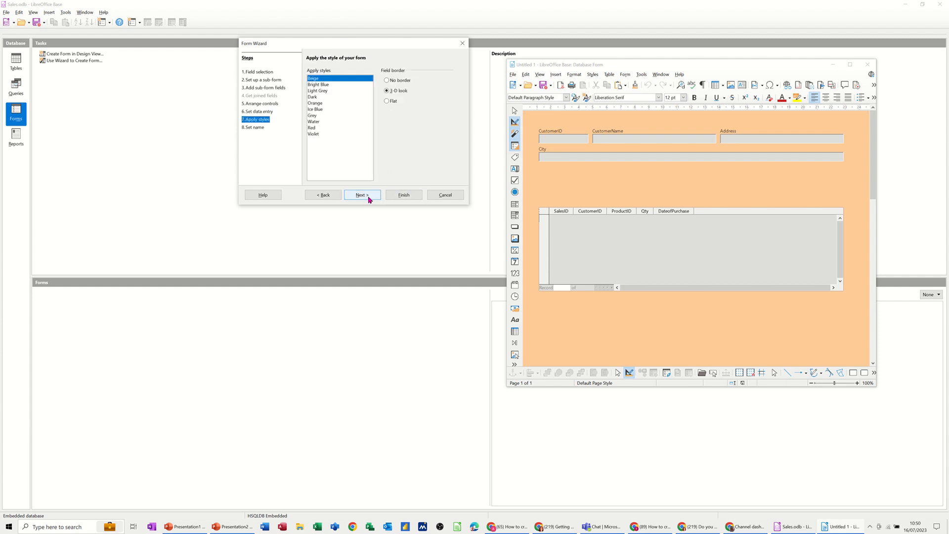
click(326, 85)
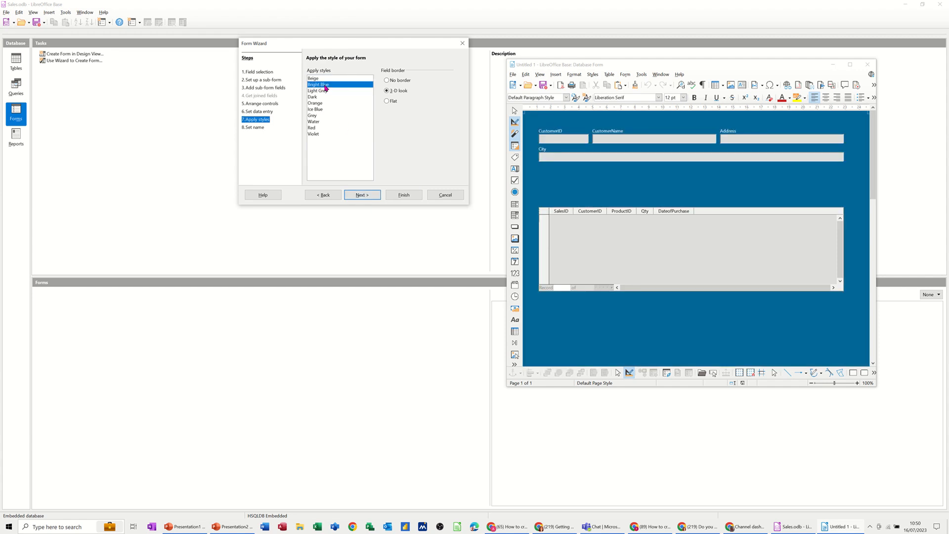
click(326, 91)
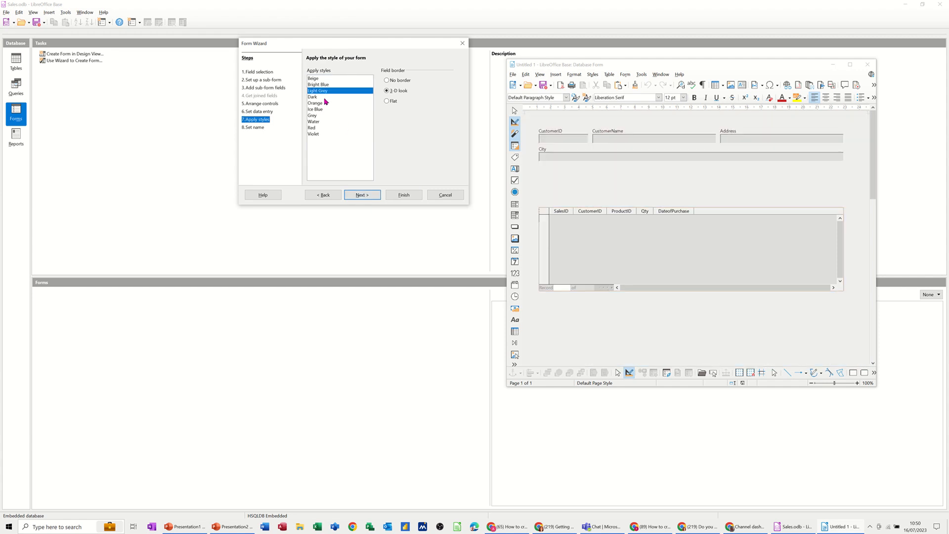
click(326, 98)
click(326, 104)
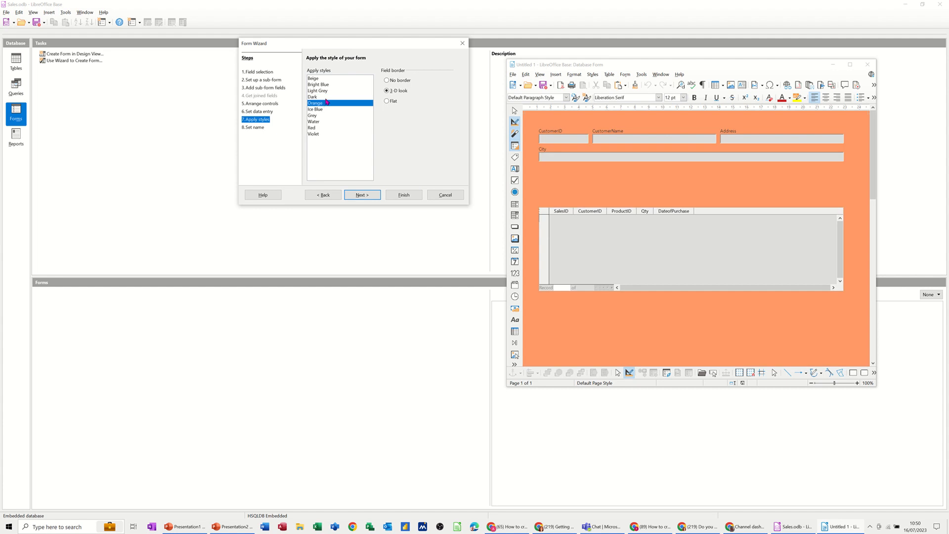
click(326, 109)
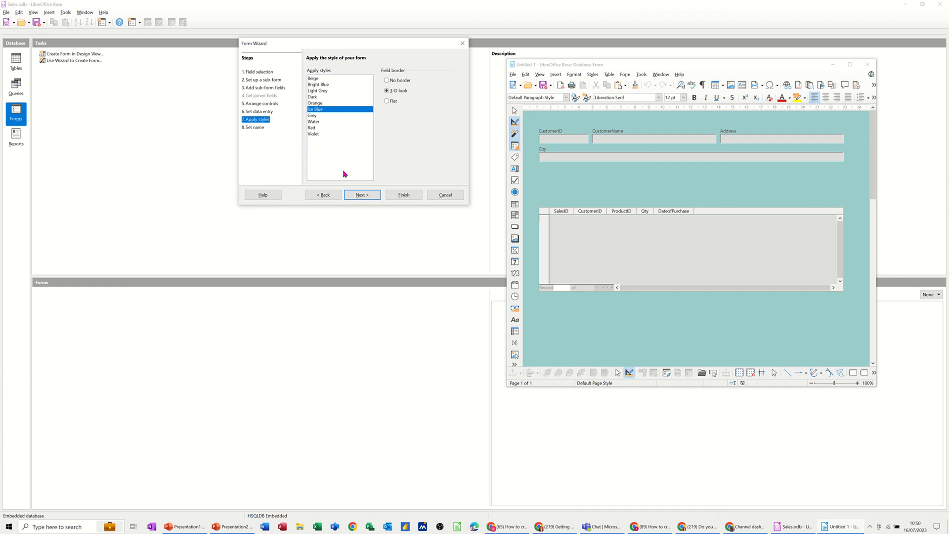
Step: Name the form FrmTblCustomers and finish the wizard to work with the form
click(375, 196)
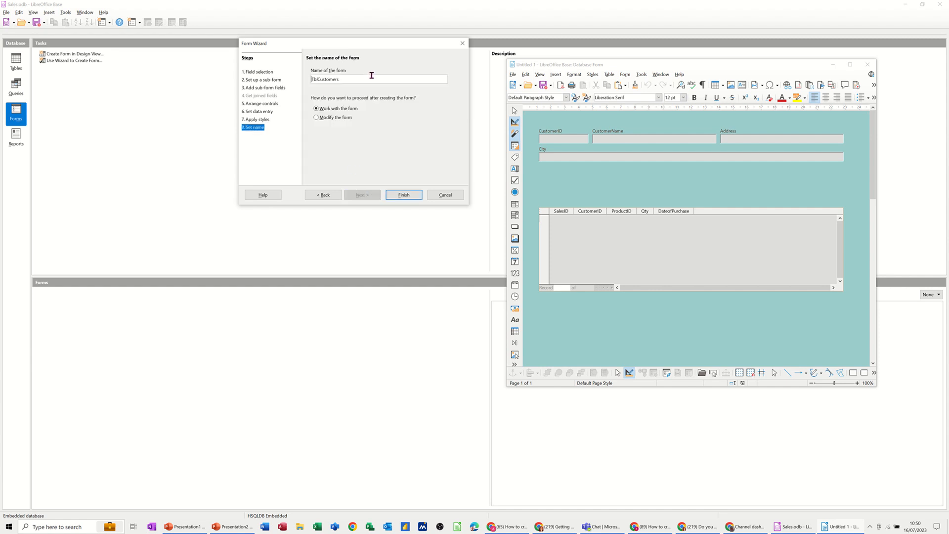
text(Frm)
click(404, 194)
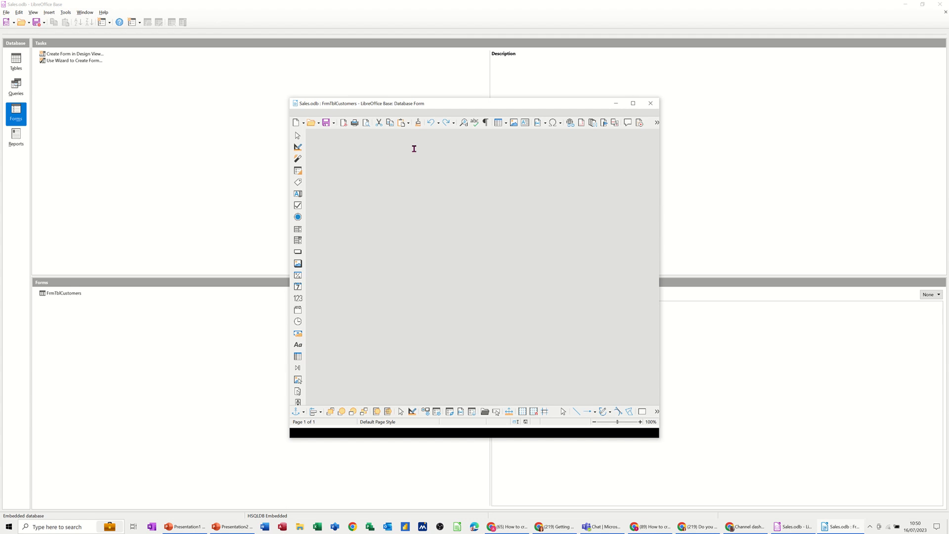
Step: Add a sale for the first customer in the sub-form with ProductID 1, Qty 2 and DateofPurchase 16/07/2023
drag(466, 103, 365, 103)
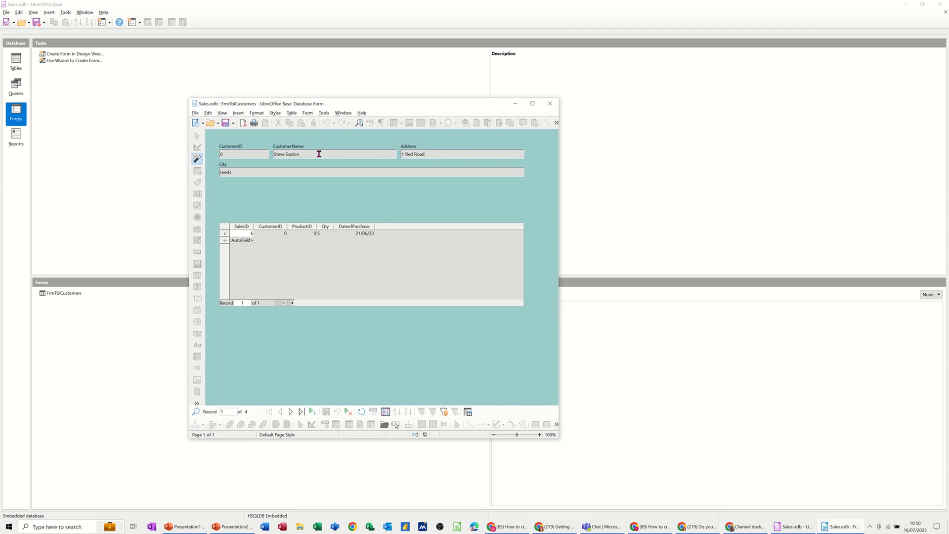
click(274, 242)
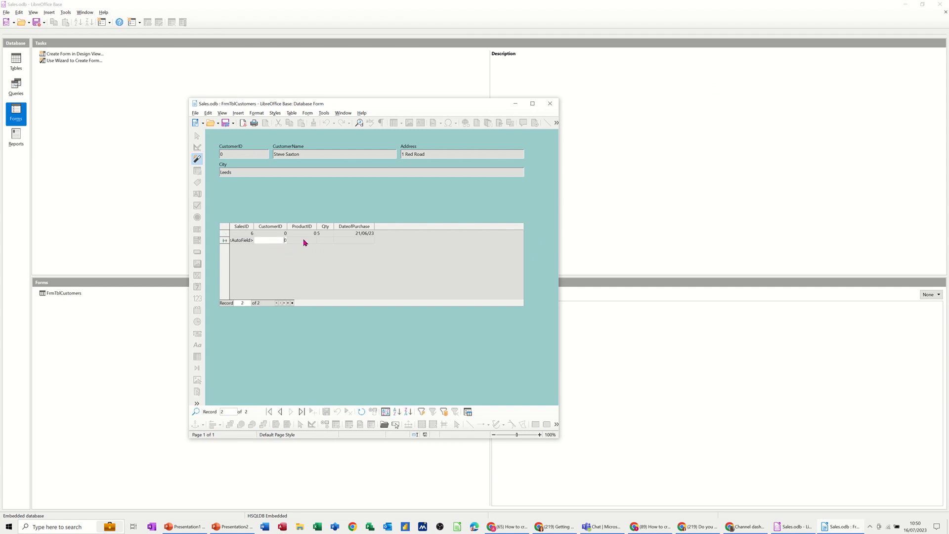
click(305, 242)
text(1)
click(328, 241)
click(344, 242)
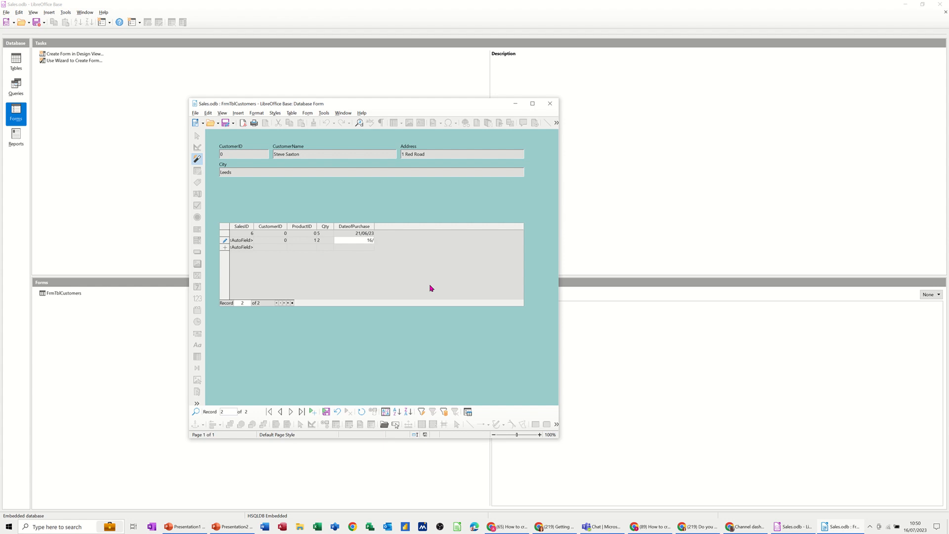
text(16/07/2023)
key(Return)
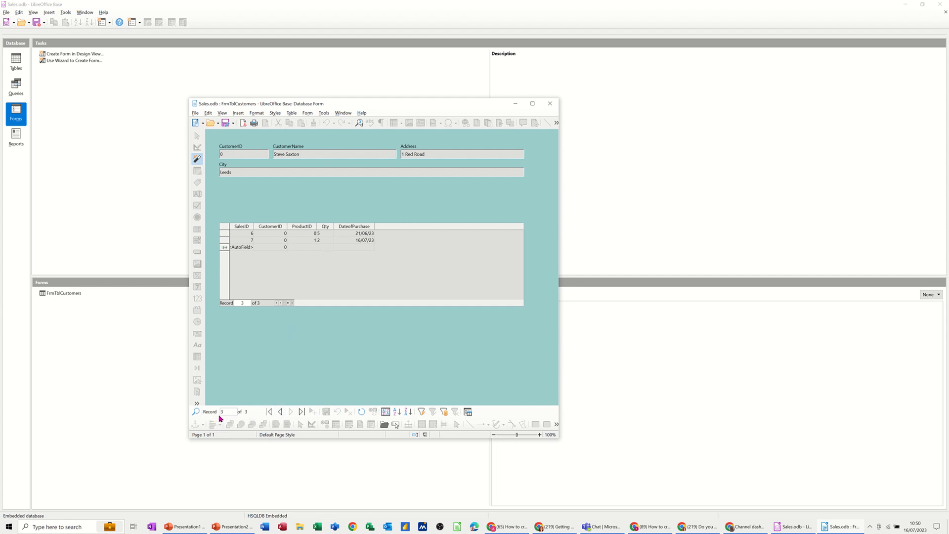
Step: Step back and forth through the records on the form to check the first customer's sales
click(281, 412)
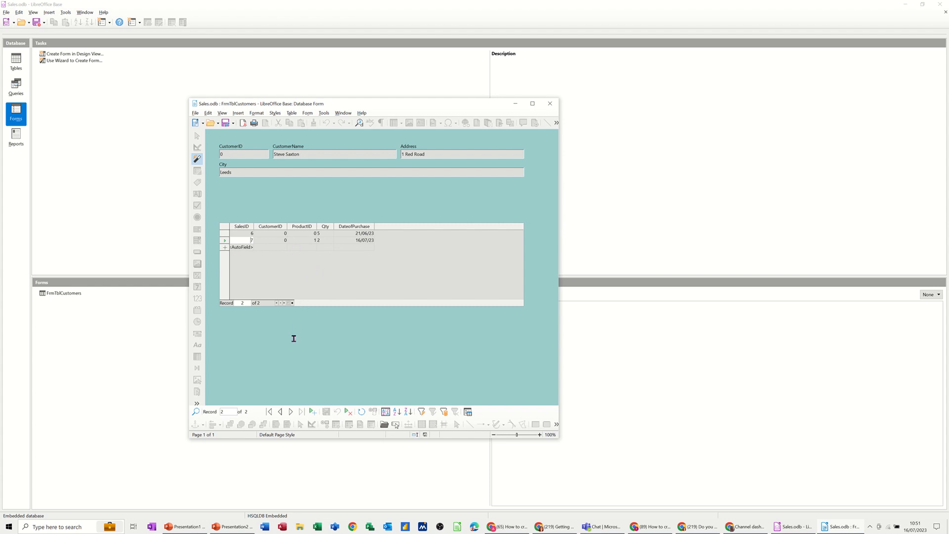
click(269, 413)
click(291, 412)
click(290, 412)
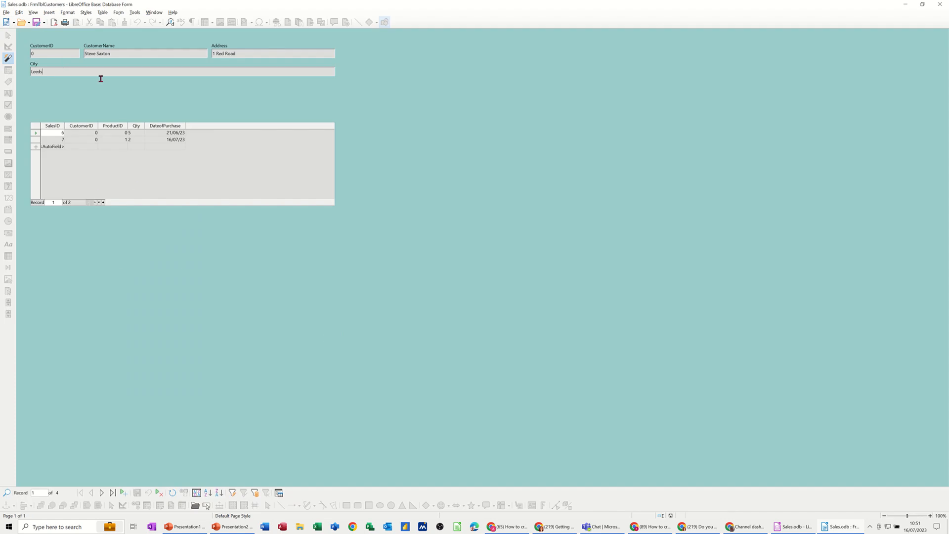
Step: Page through the customers to the last one to review their linked sales, return to the first record and close the form
click(101, 494)
click(101, 493)
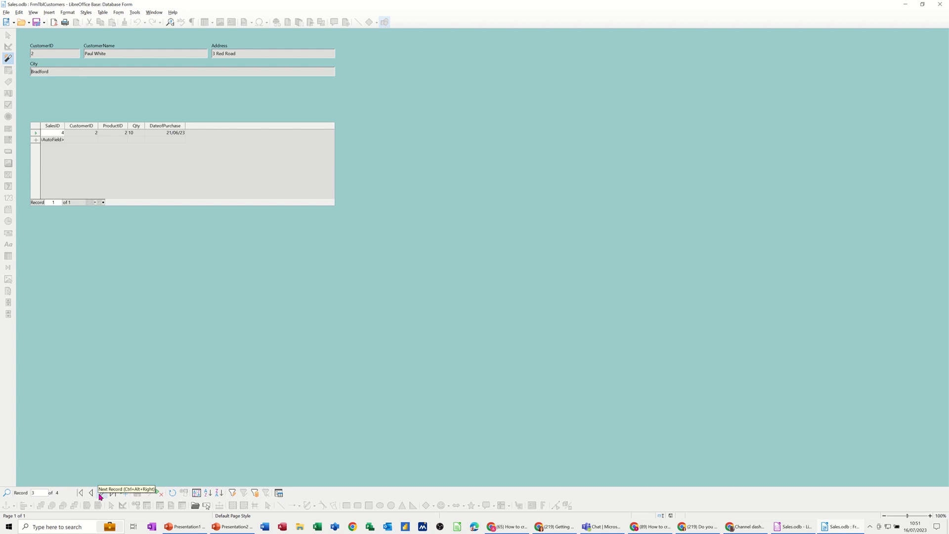
click(101, 494)
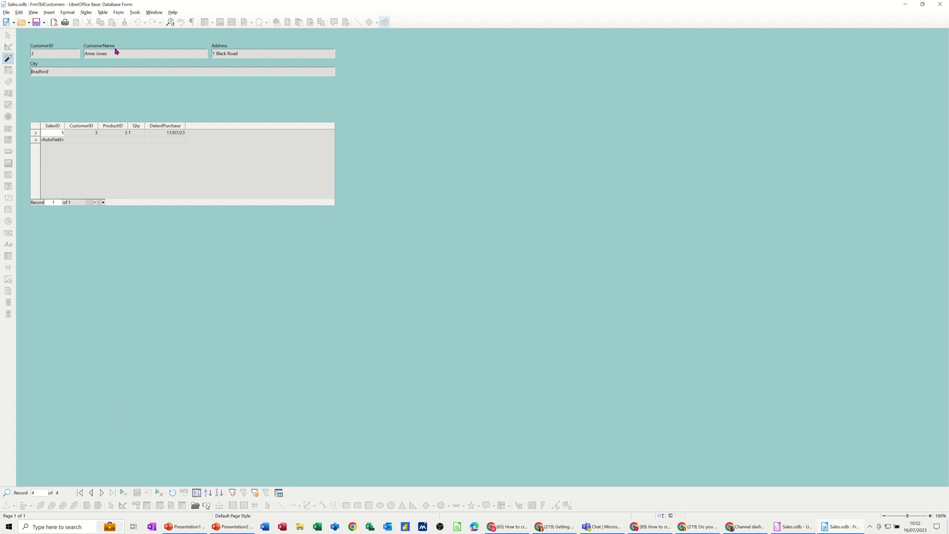
click(87, 139)
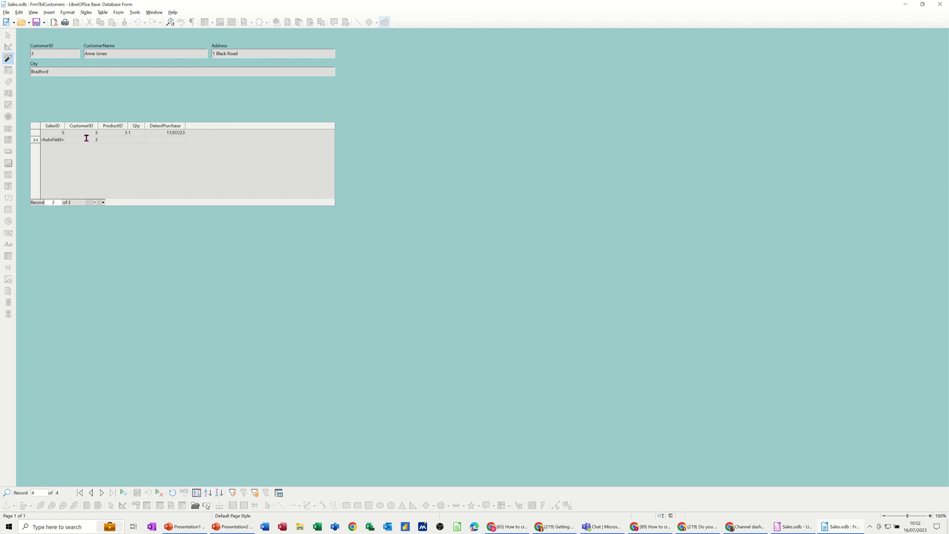
click(82, 494)
click(128, 97)
click(940, 5)
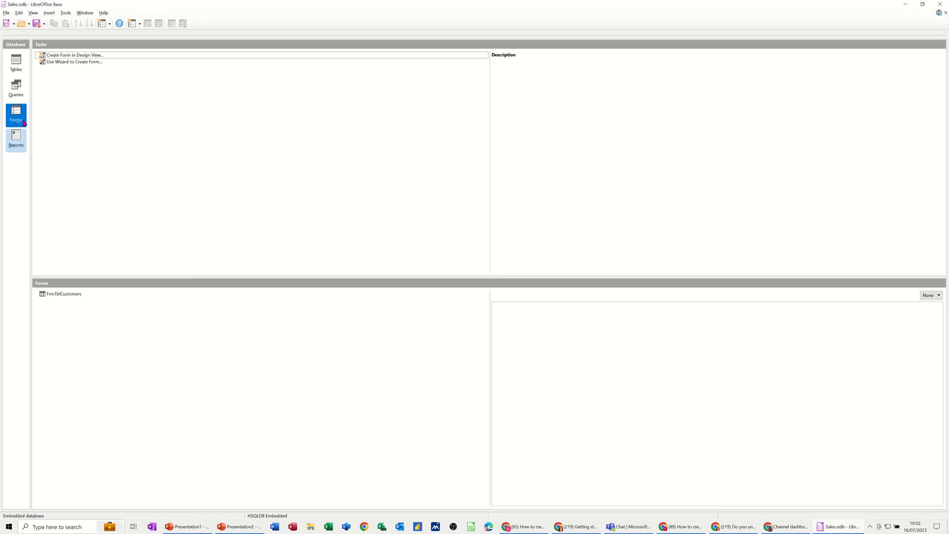
Step: Open the TblProducts table from the database's tables to review the product records, and close it
click(64, 294)
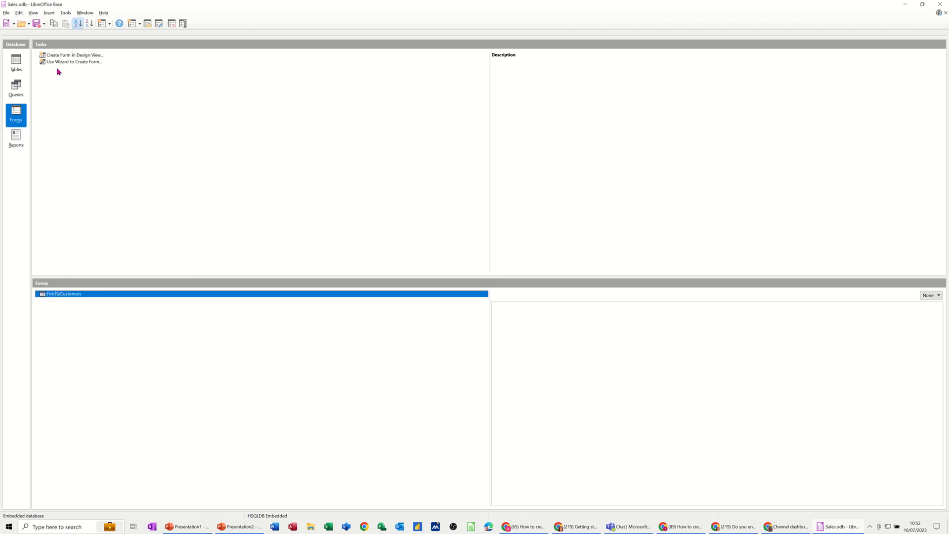
click(15, 64)
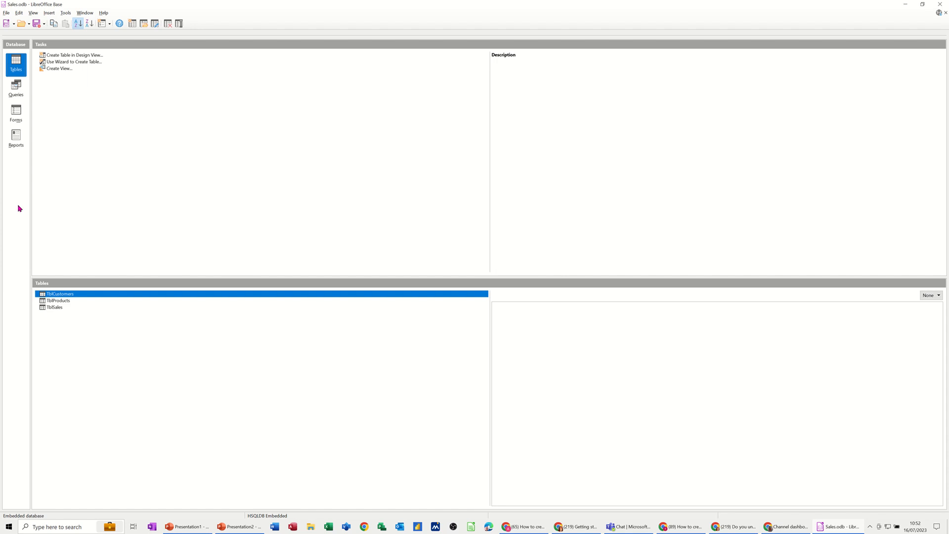
double_click(59, 301)
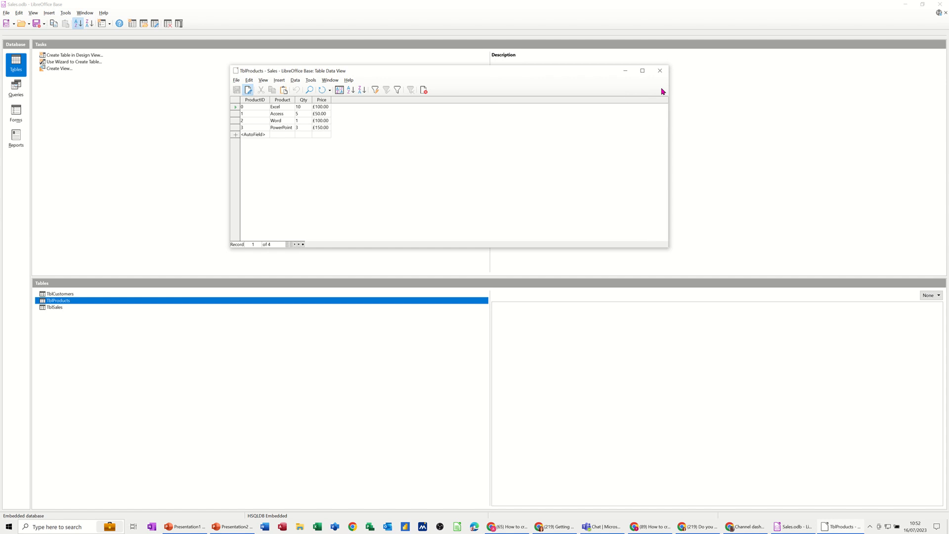
click(660, 70)
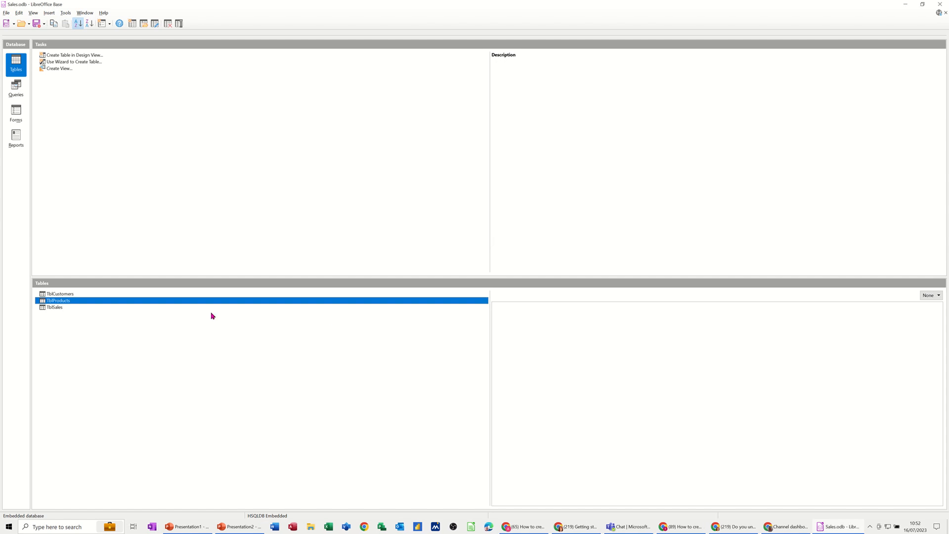
Step: Start the Form Wizard for a new form based on TblProducts and include all of its fields
click(14, 116)
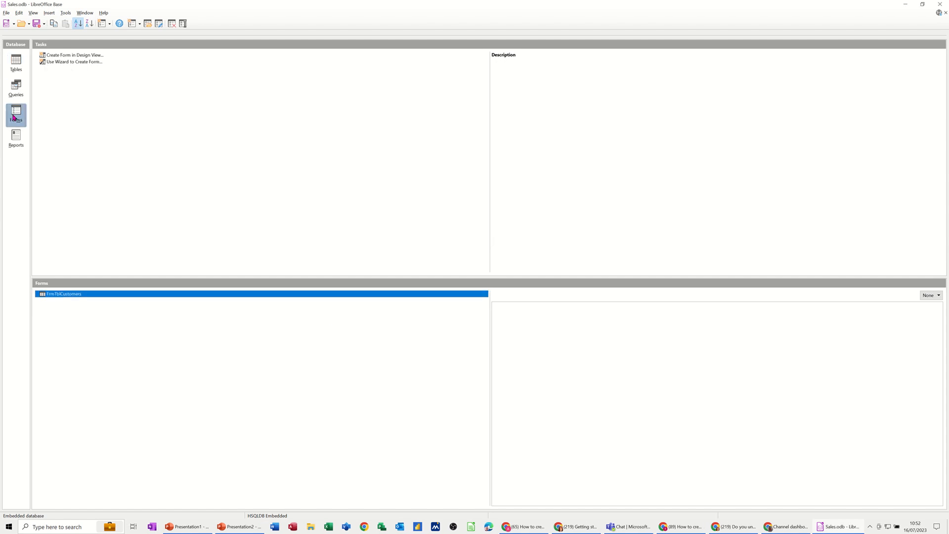
click(73, 62)
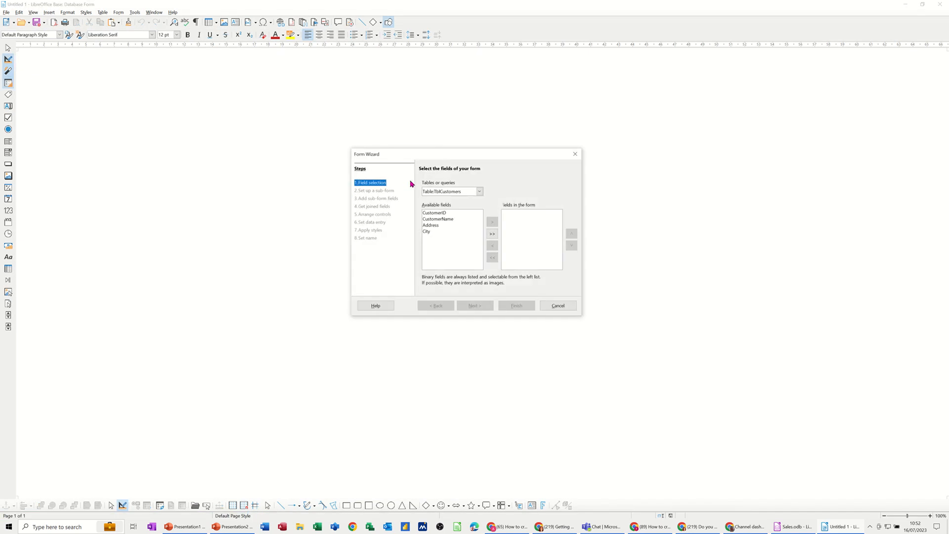
click(480, 192)
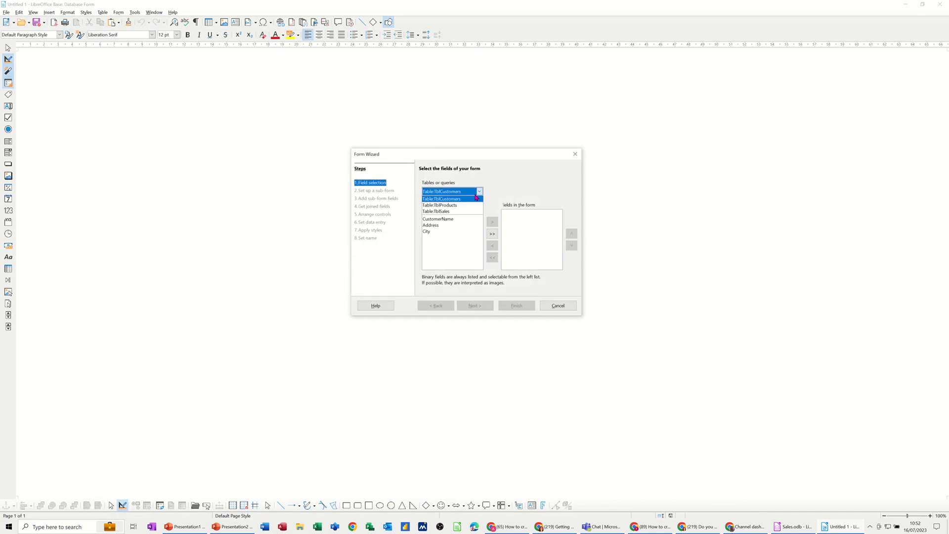
click(457, 204)
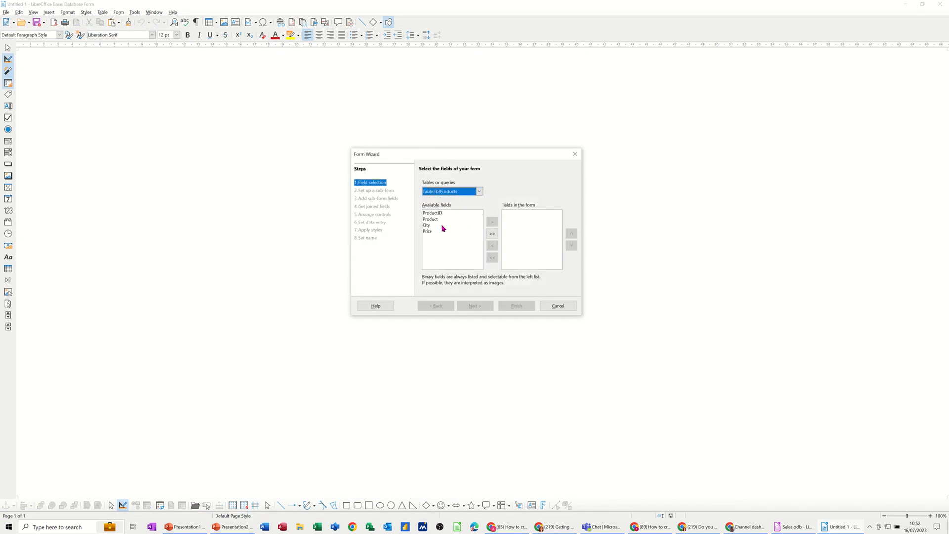
click(493, 233)
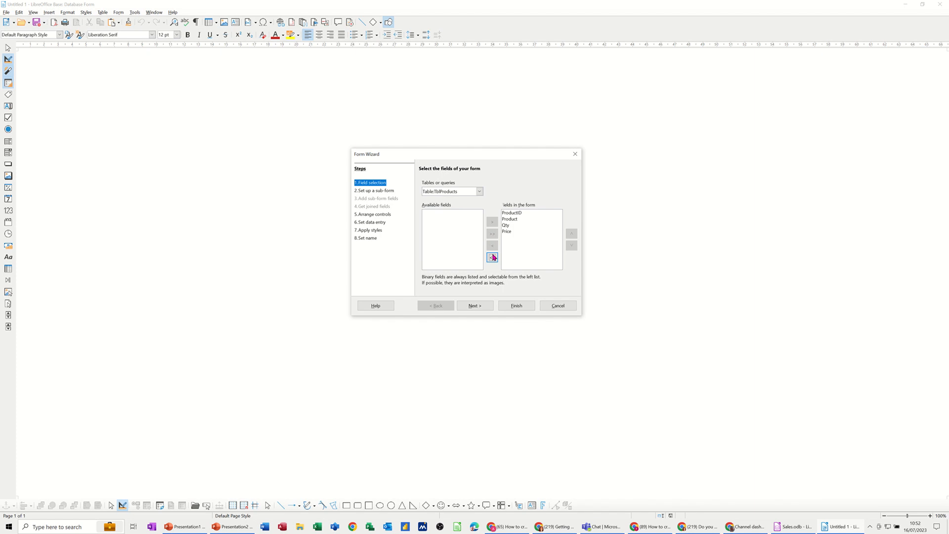
Step: Leave the product form without a sub-form and arrange its controls as Columnar - Labels on Top
click(476, 309)
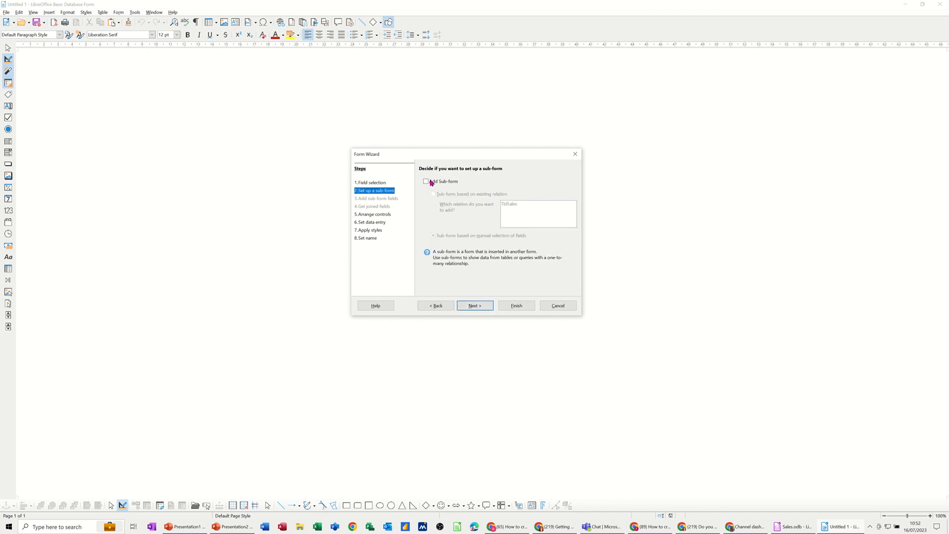
click(473, 306)
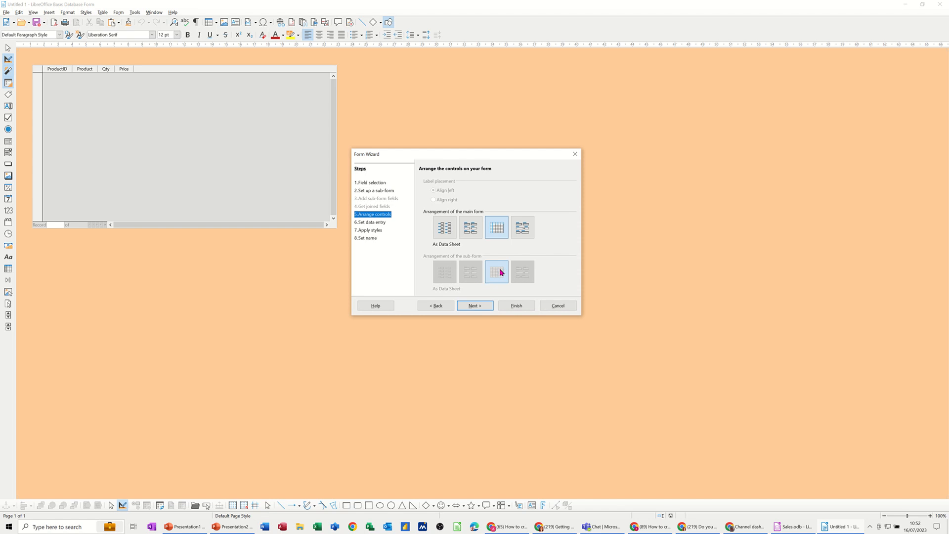
click(495, 229)
click(468, 231)
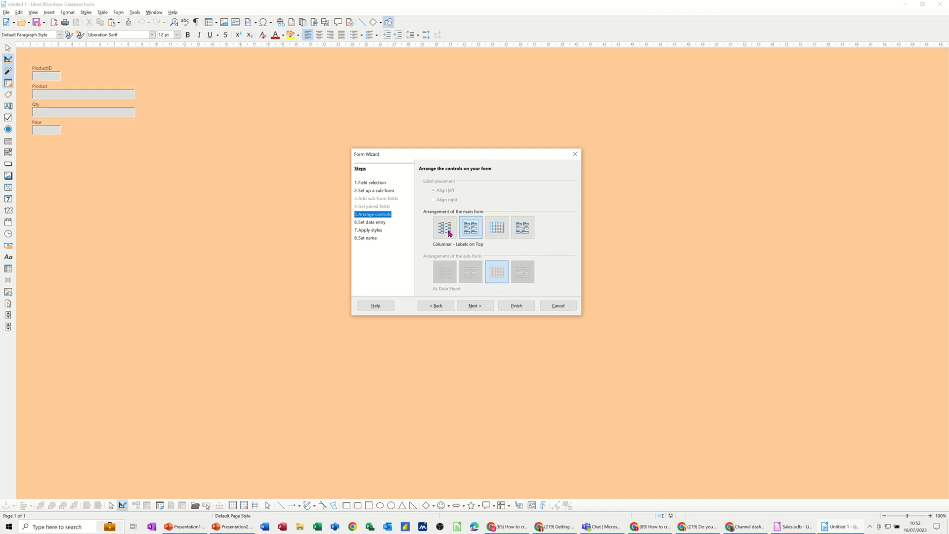
click(448, 230)
click(476, 231)
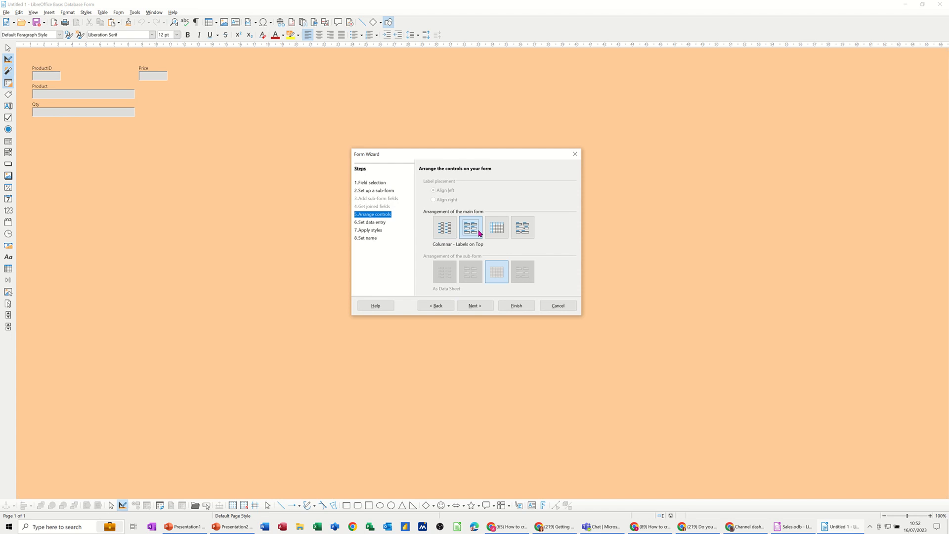
click(479, 306)
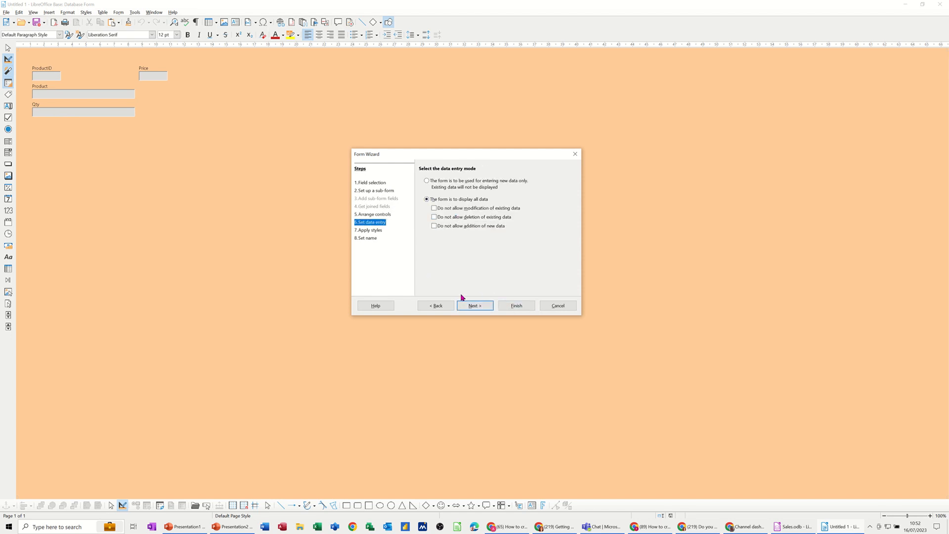
Step: Keep the form displaying all data and apply the Grey style to it
click(476, 306)
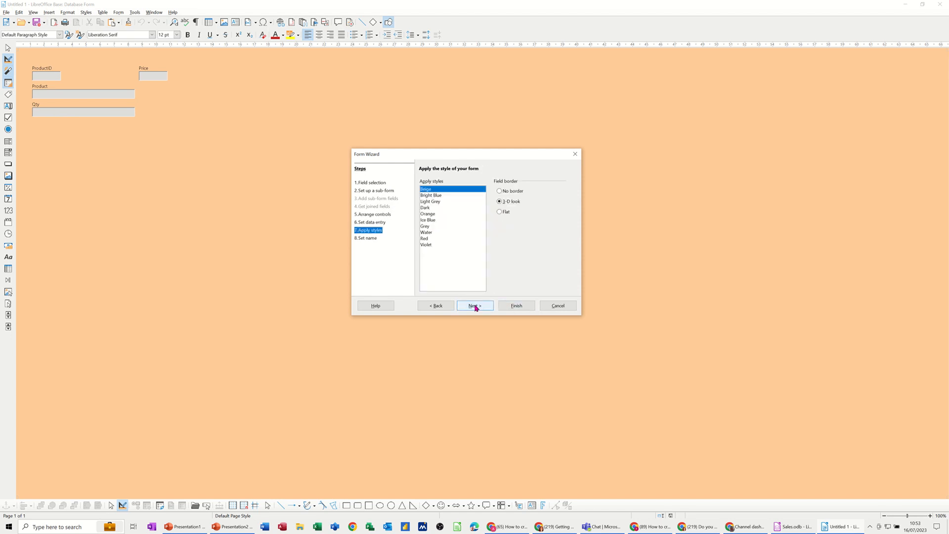
click(432, 221)
click(433, 227)
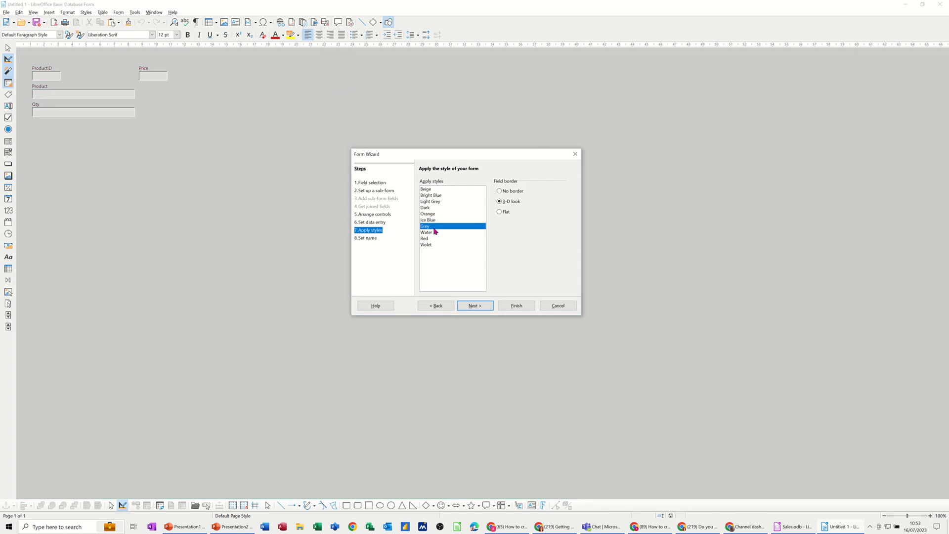
click(477, 307)
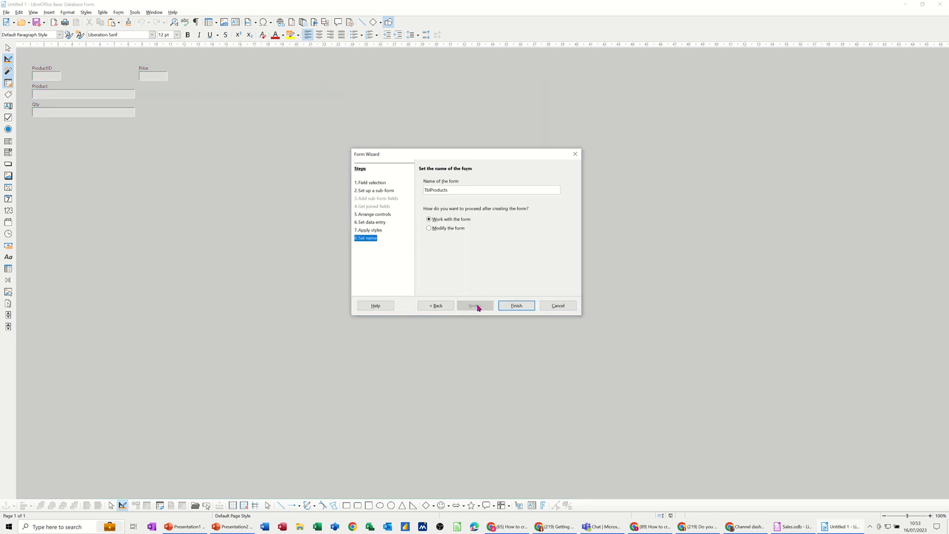
Step: Name the form FrmTblProducts and finish the wizard so the form opens for working with data
click(426, 190)
text(Frm)
click(514, 305)
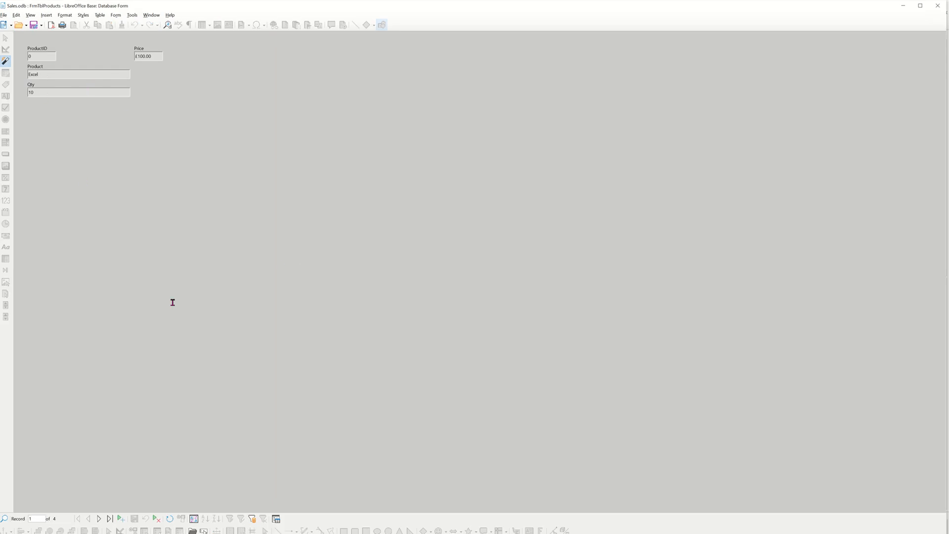
Step: Page through the products to a new record, enter Project with quantity 10 and price £500.00, and close the form
click(99, 519)
click(99, 519)
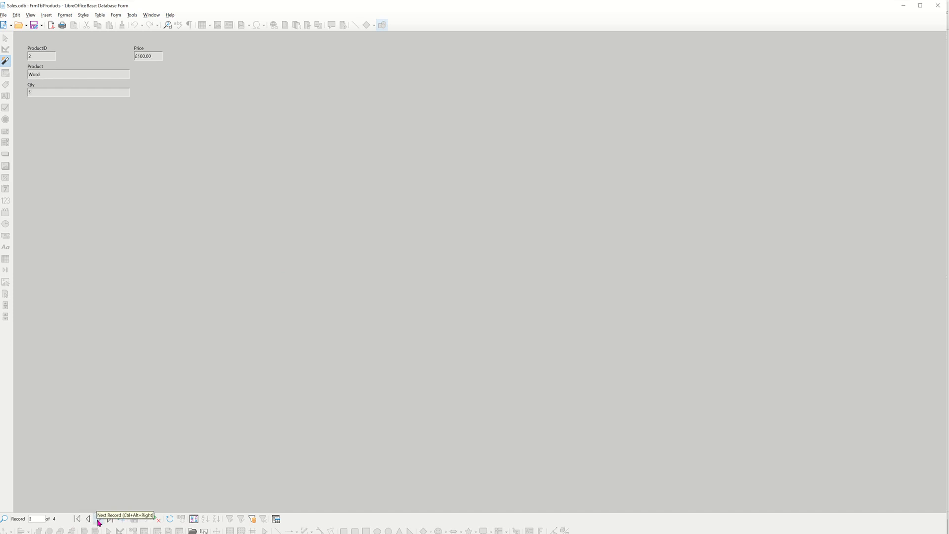
click(99, 518)
click(99, 518)
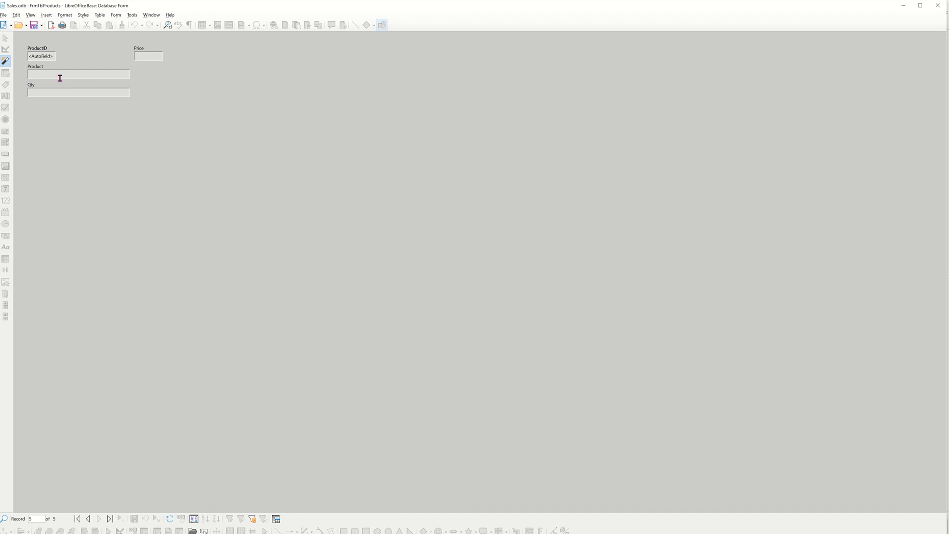
text(Project)
key(Tab)
click(937, 5)
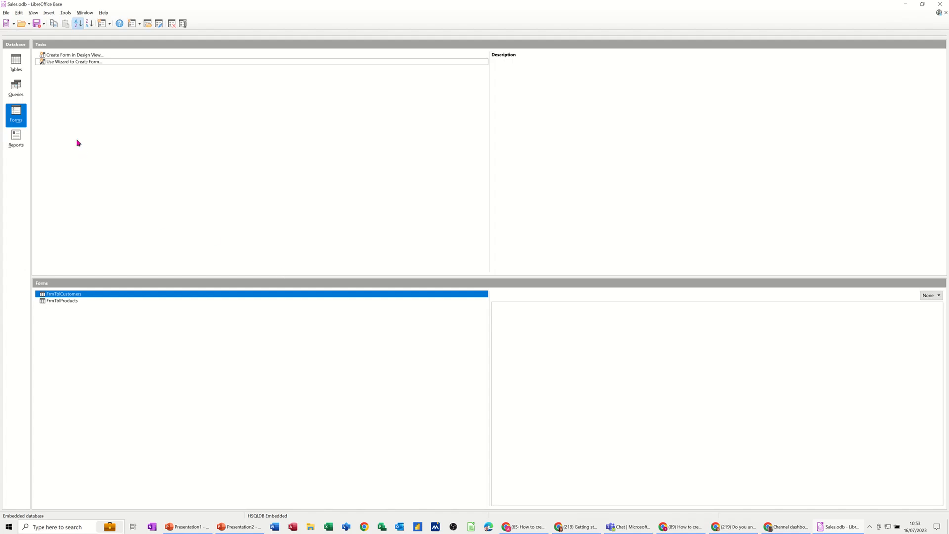
Step: Open the TblProducts table to check for the new Project record, and close the table
click(17, 68)
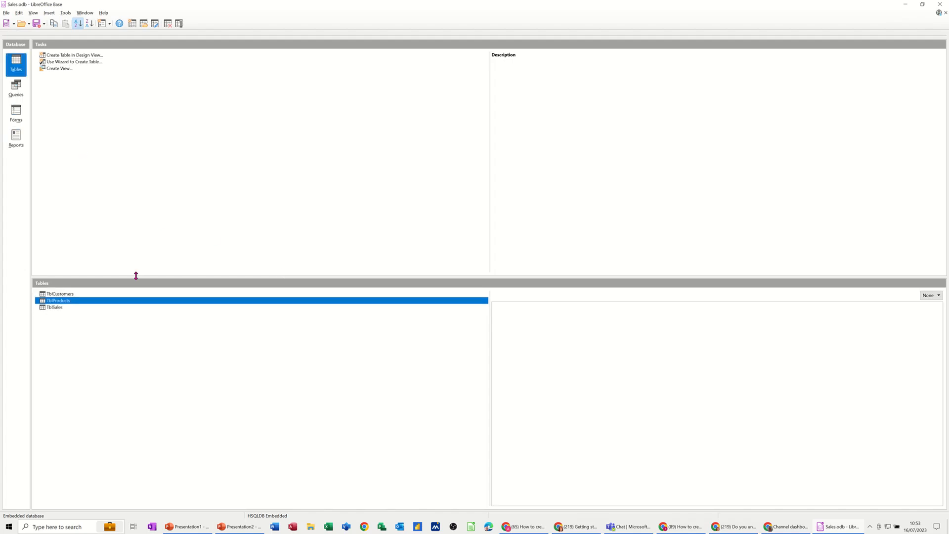
double_click(67, 302)
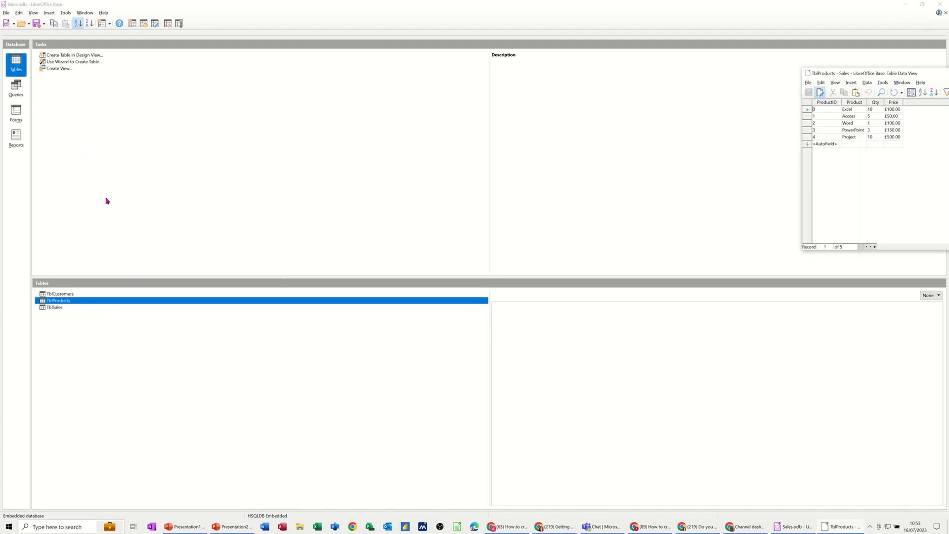
drag(839, 76, 166, 77)
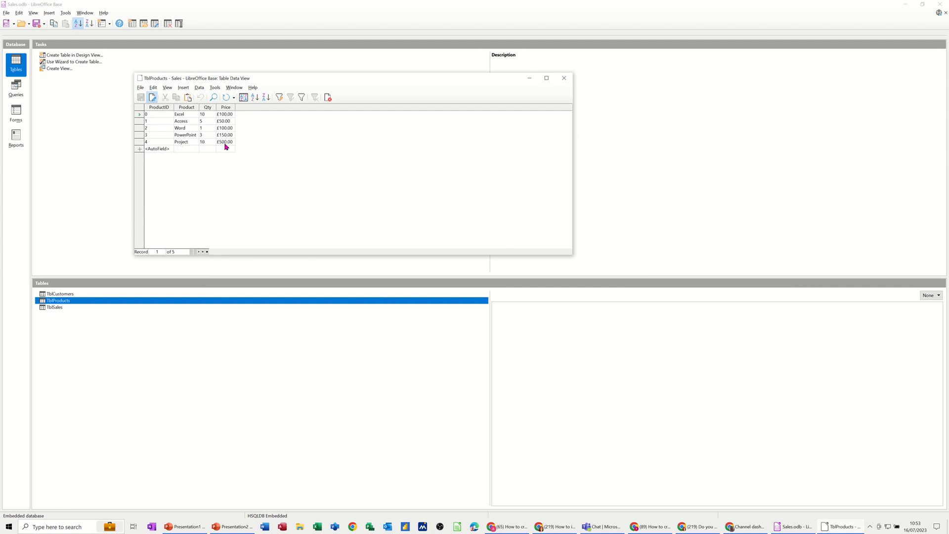
click(564, 79)
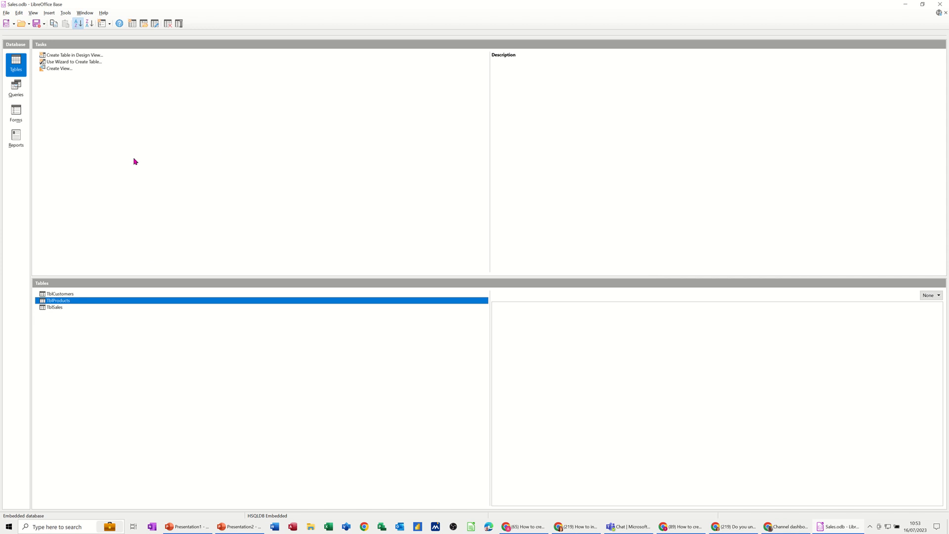
Step: Create a new query in Design View and add the TblCustomers table to it
click(20, 91)
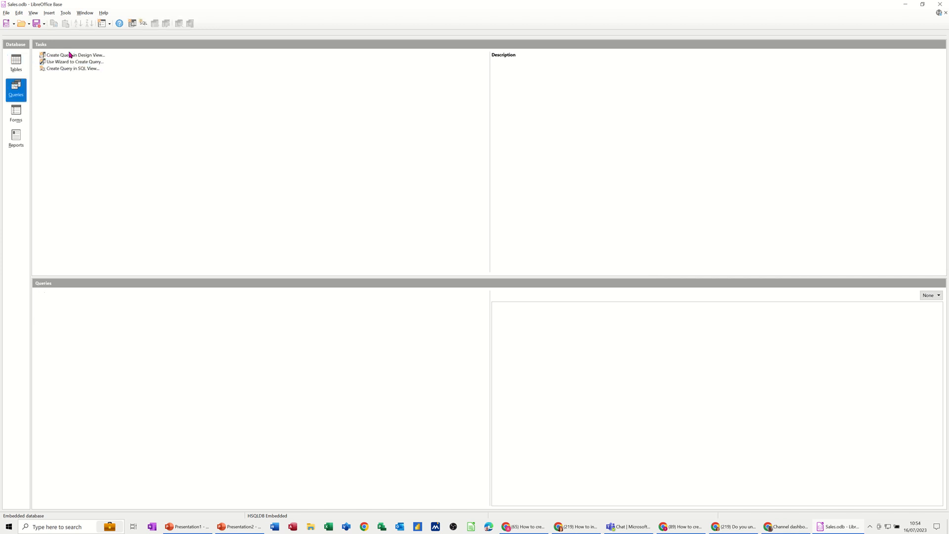
click(69, 54)
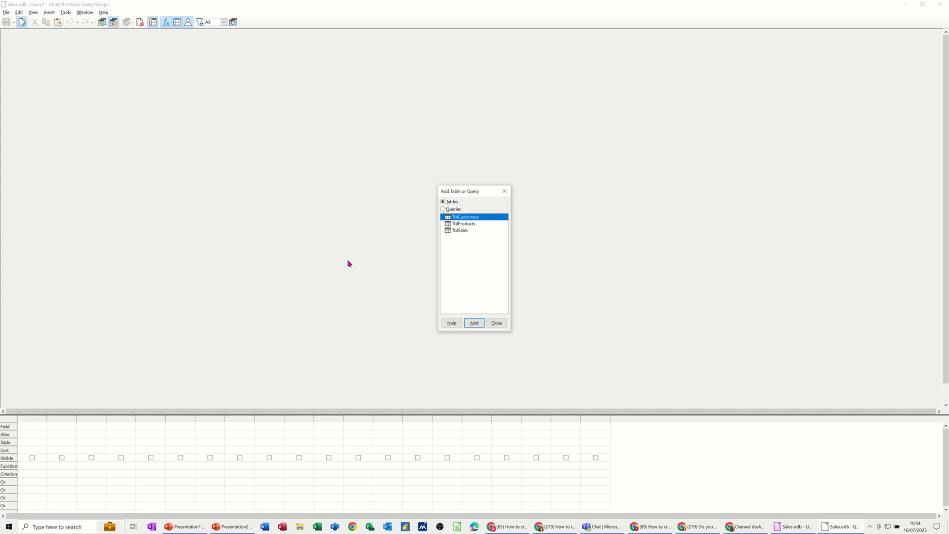
click(473, 325)
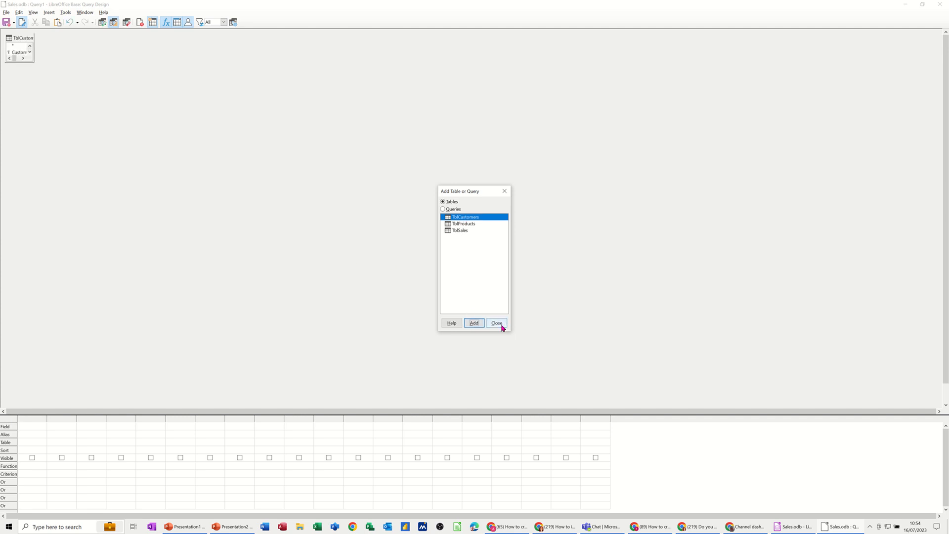
click(498, 324)
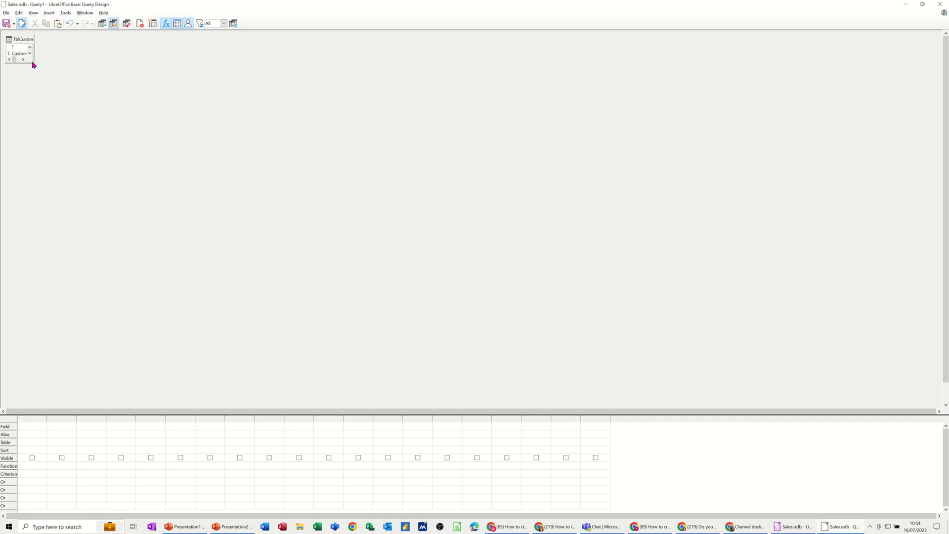
Step: Enlarge the TblCustomers field list and add CustomerID, CustomerName, Address and City to the query
drag(33, 63, 75, 264)
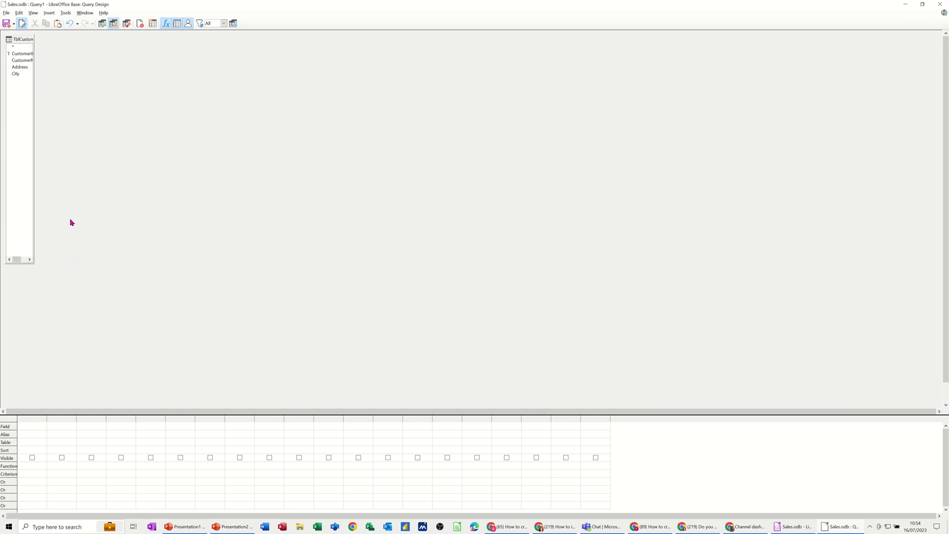
click(33, 175)
drag(32, 176, 153, 195)
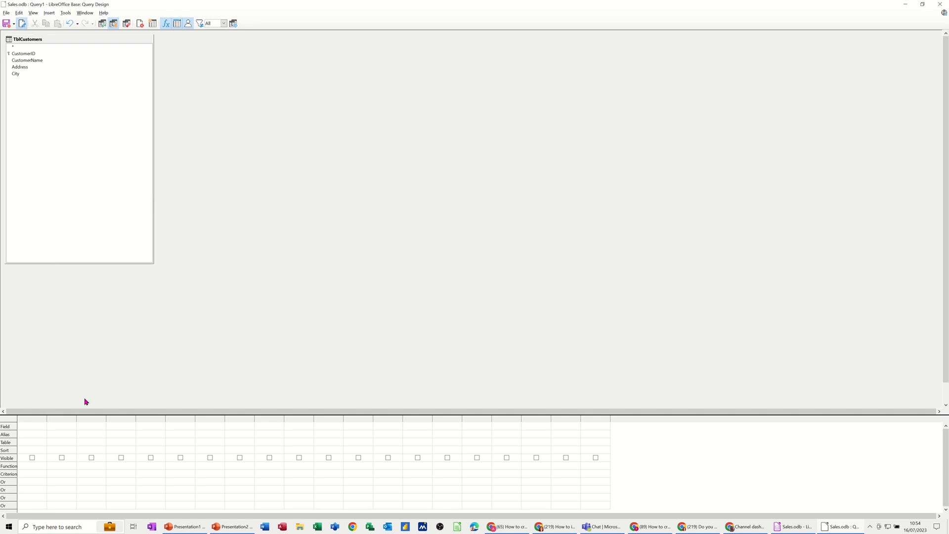
double_click(22, 54)
double_click(26, 61)
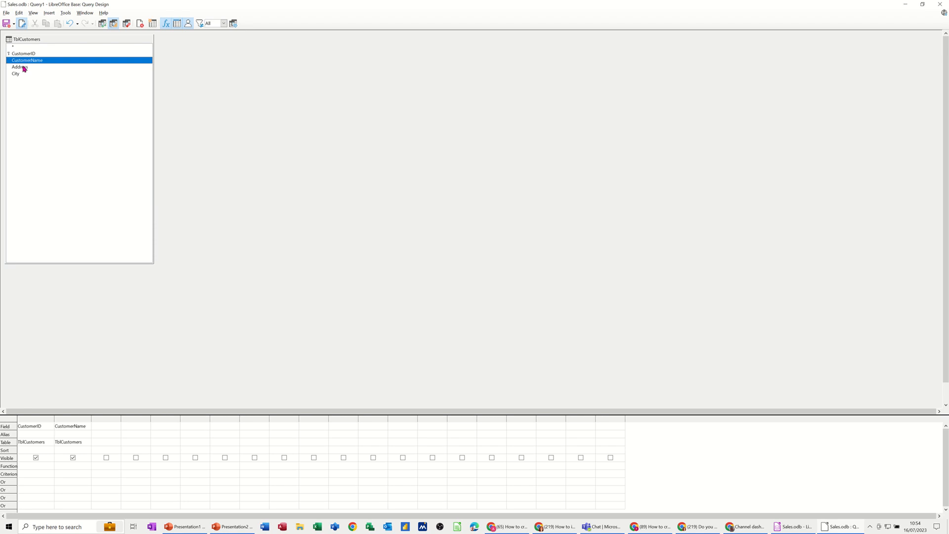
double_click(24, 68)
double_click(24, 74)
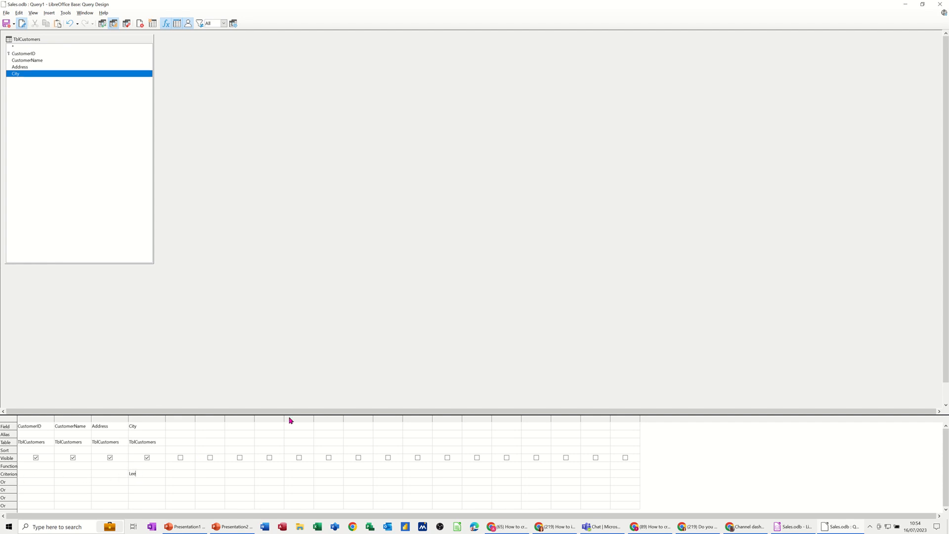
Step: Set the criterion for the City field to Leeds and run the query
click(156, 478)
click(102, 24)
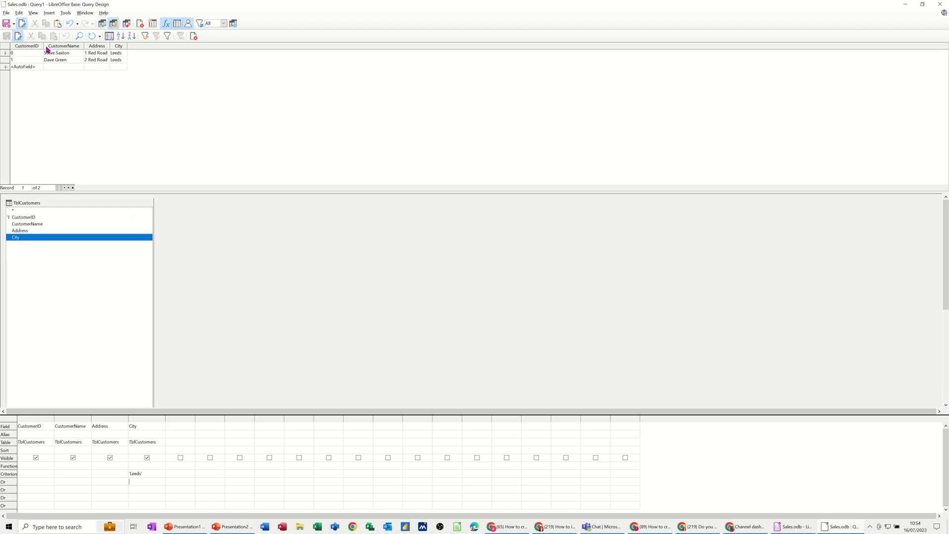
click(151, 481)
Step: Change the City criterion to Bradford and run the query again
drag(150, 473, 129, 474)
text(Bradford)
click(103, 25)
Step: Save the query as QryBradford and close the query design
click(6, 24)
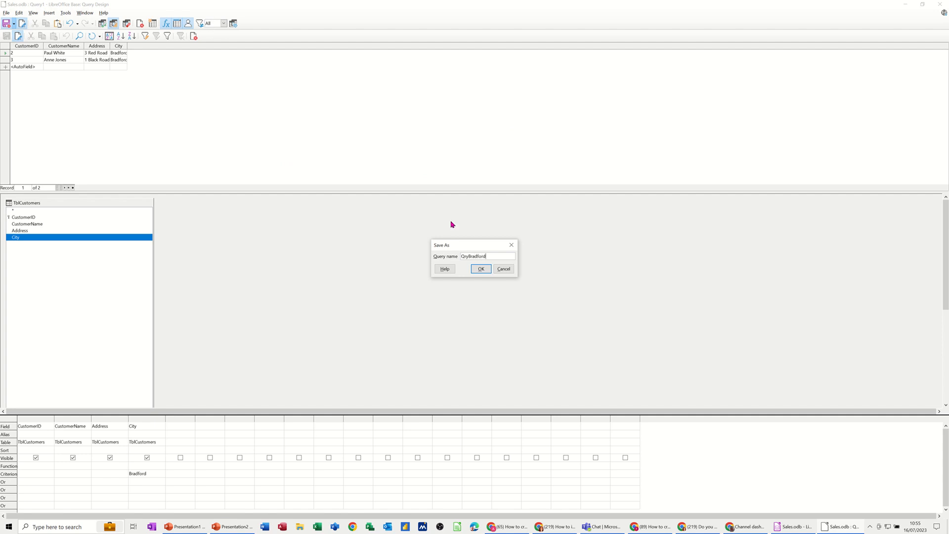
click(481, 269)
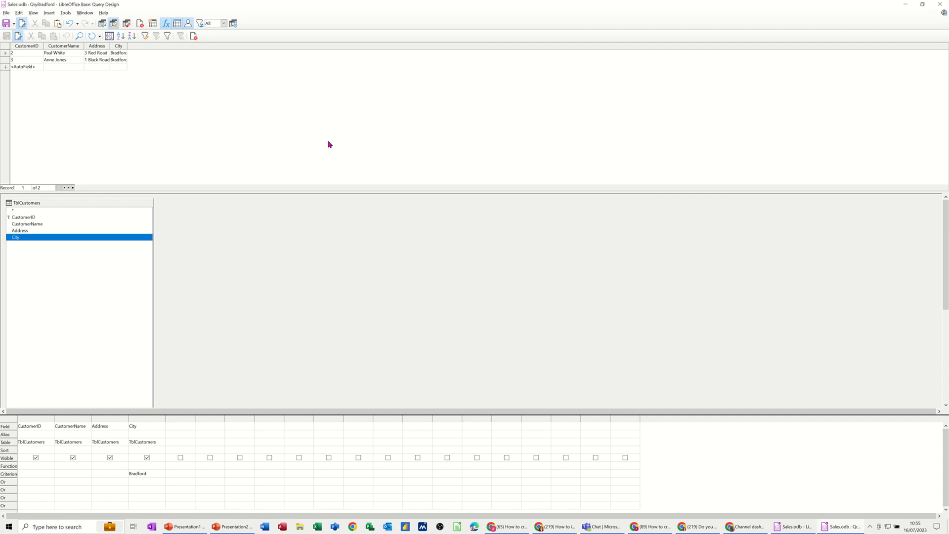
click(938, 4)
key(super)
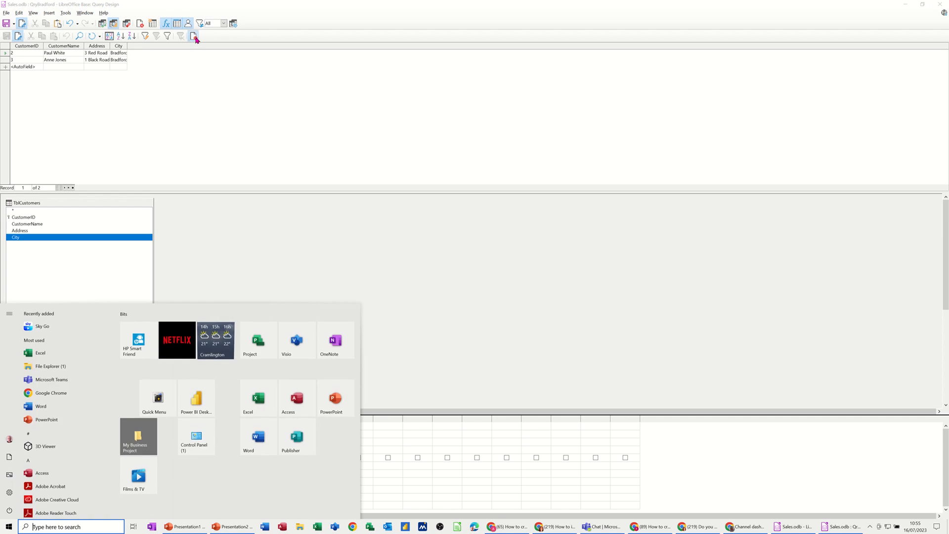
click(194, 37)
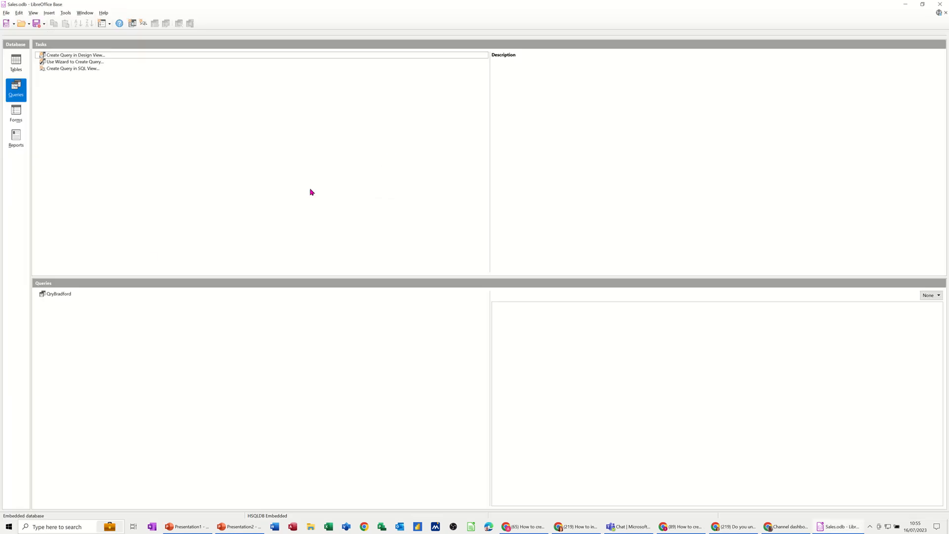
Step: Start the Report Wizard for a report based on QryBradford, include all of its fields and proceed to labelling them
click(59, 296)
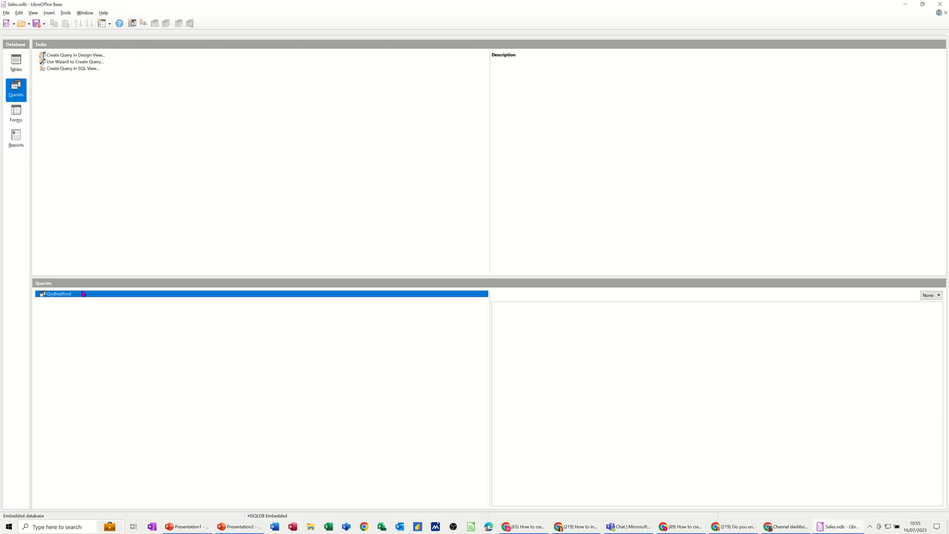
click(13, 141)
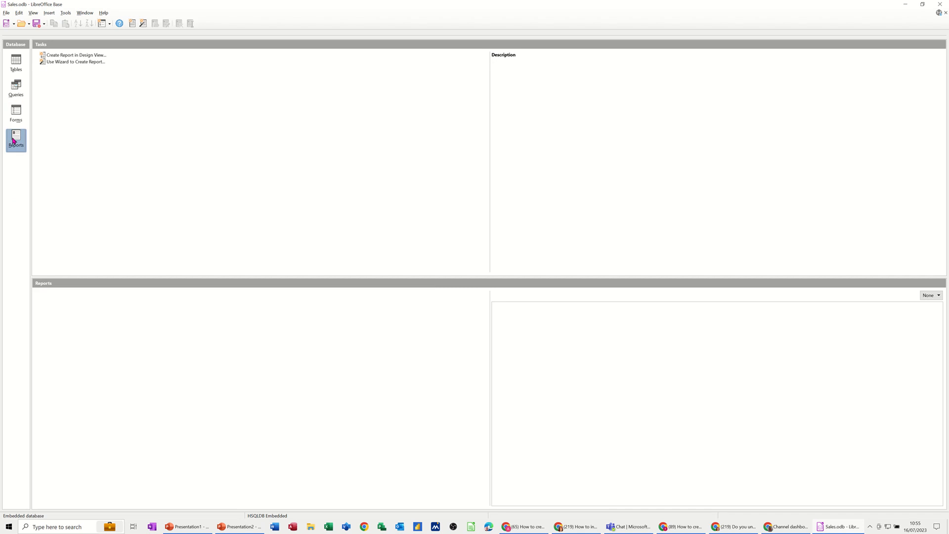
click(70, 63)
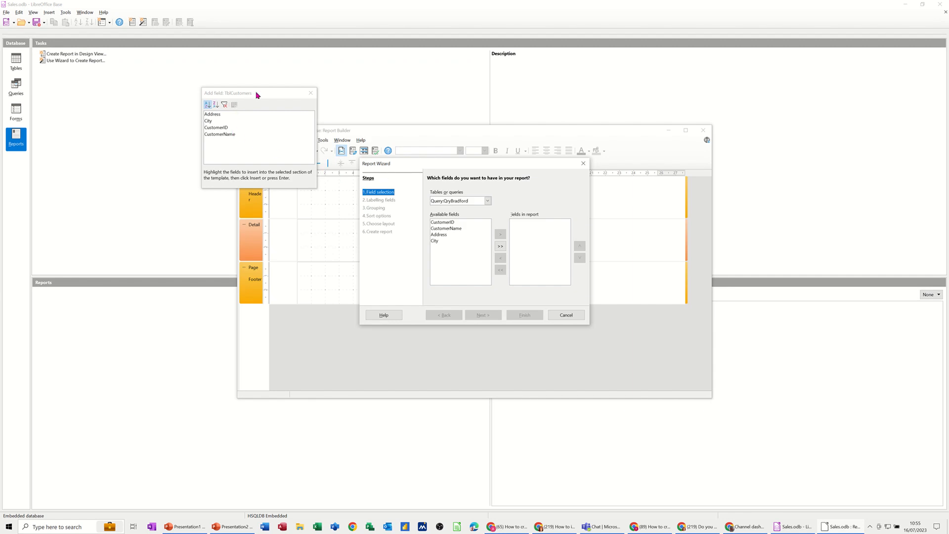
drag(257, 95, 148, 74)
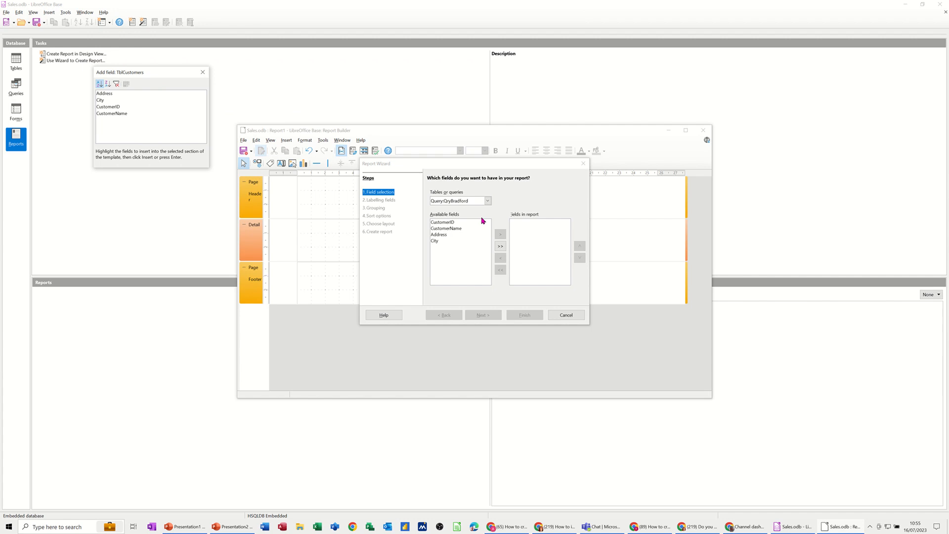
click(499, 246)
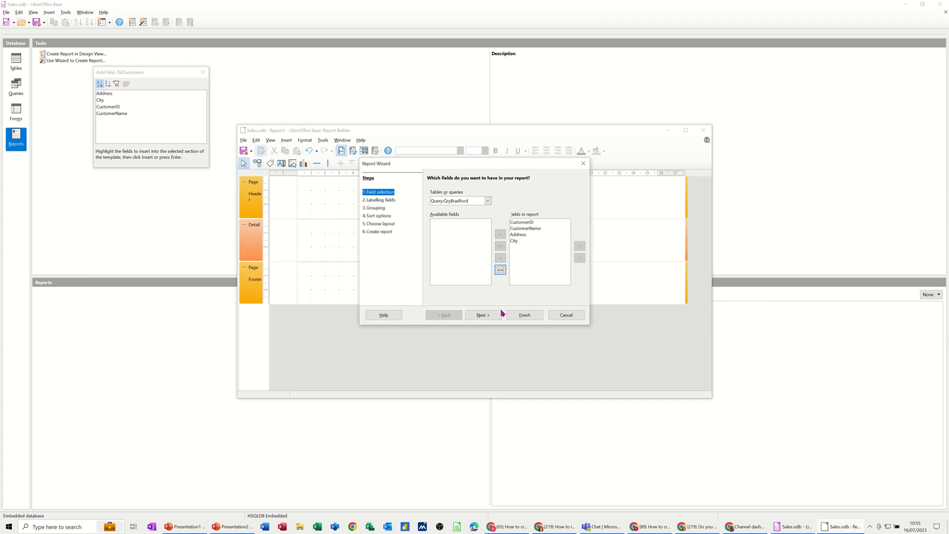
click(482, 315)
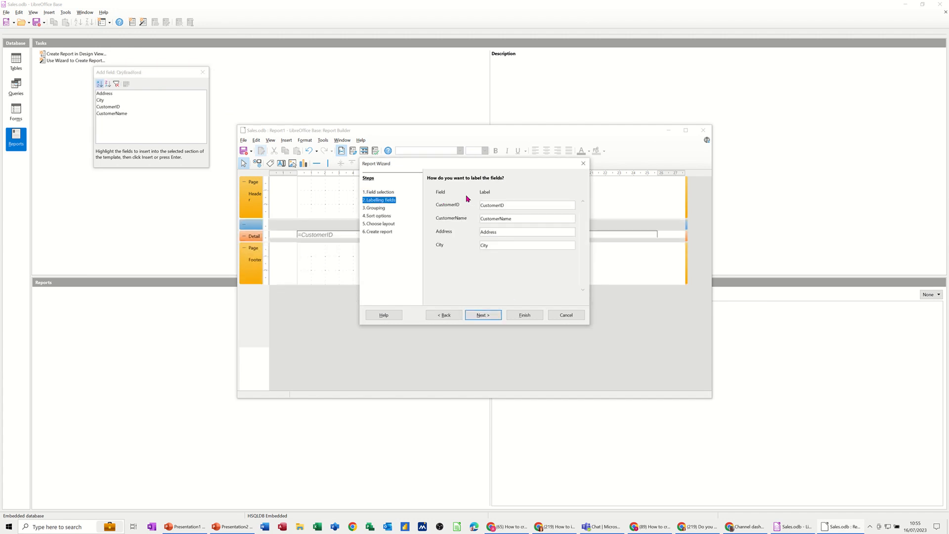
Step: Keep the default field labels, add no grouping or sorting, and accept the tabular landscape layout for the report
click(483, 316)
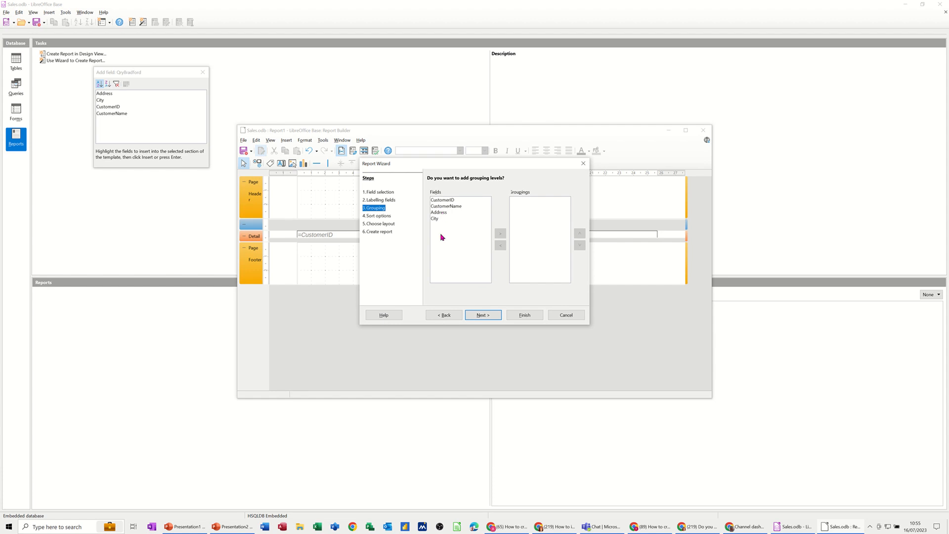
click(482, 317)
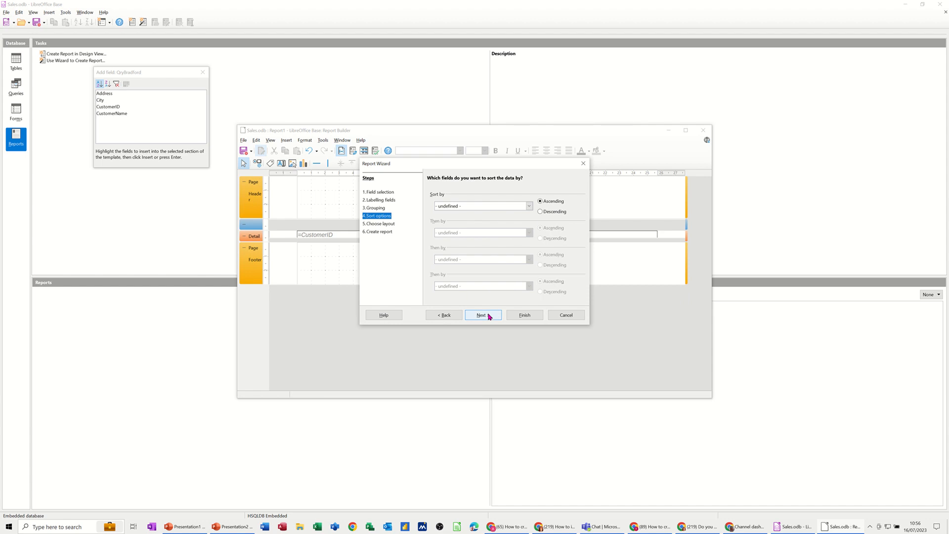
click(482, 315)
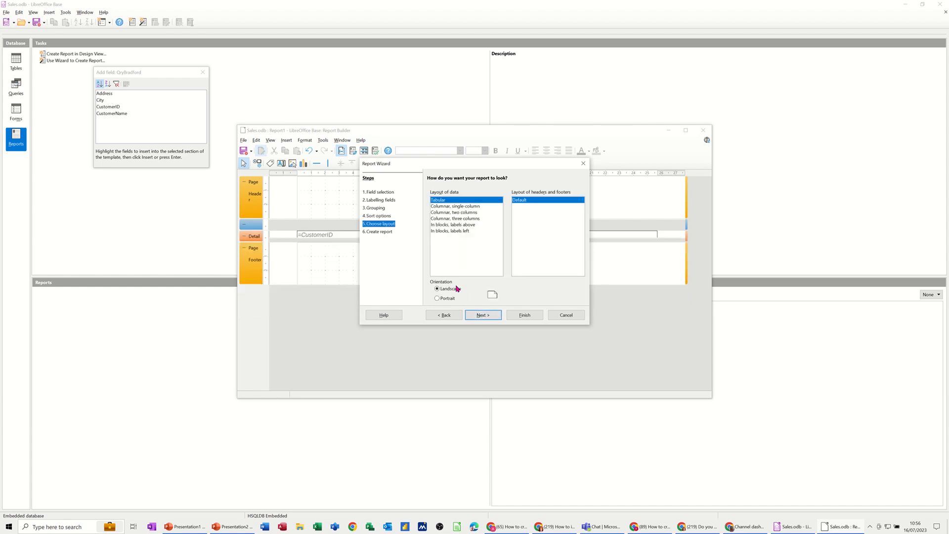
click(483, 315)
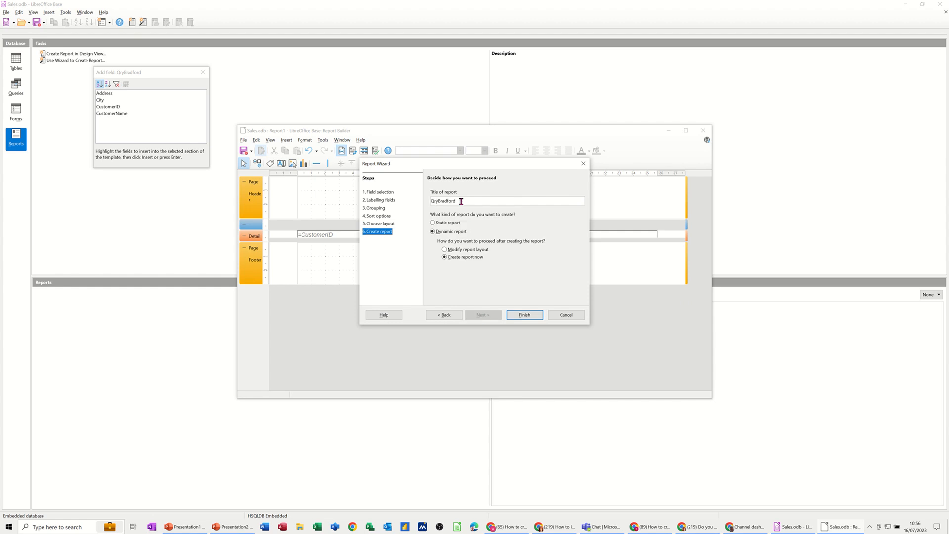
Step: Title the report RptQryBradford, create it as a dynamic report and close the generated report
text(Rpt)
click(525, 315)
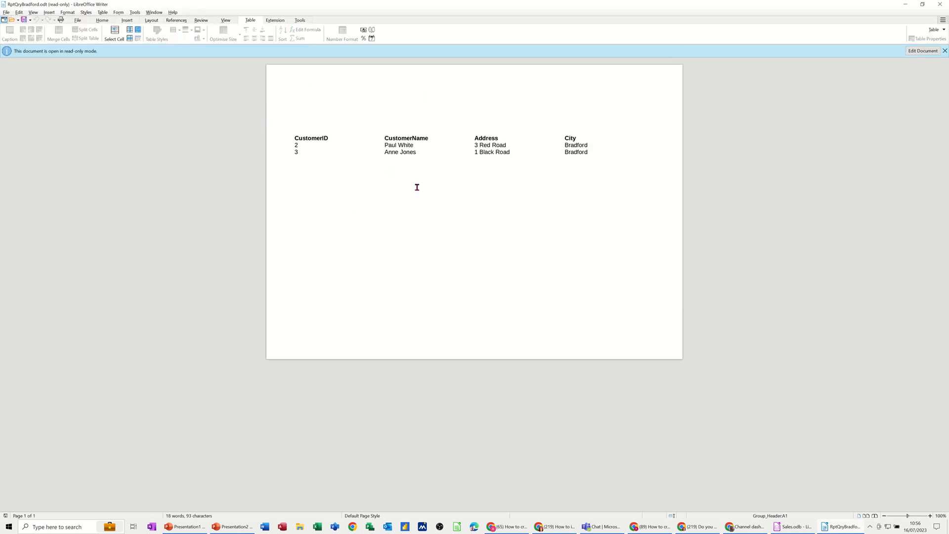
click(939, 4)
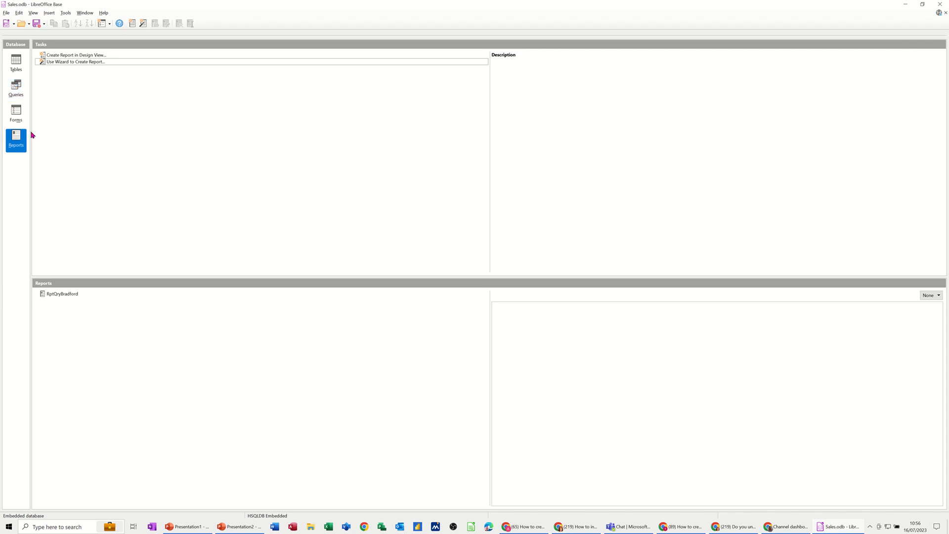
Step: Start the Report Wizard for a report based on TblCustomers, include all of its fields and proceed to labelling them
click(60, 62)
double_click(65, 63)
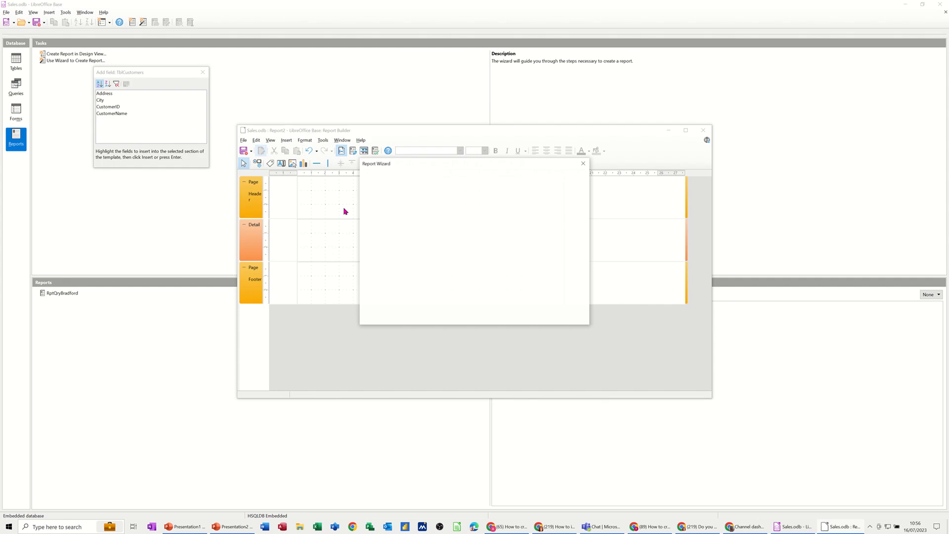
click(488, 201)
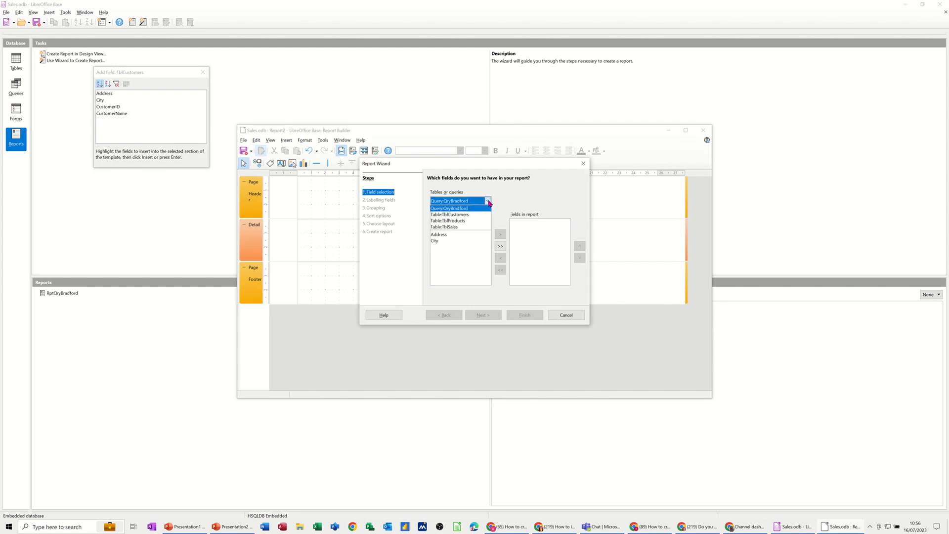
click(476, 214)
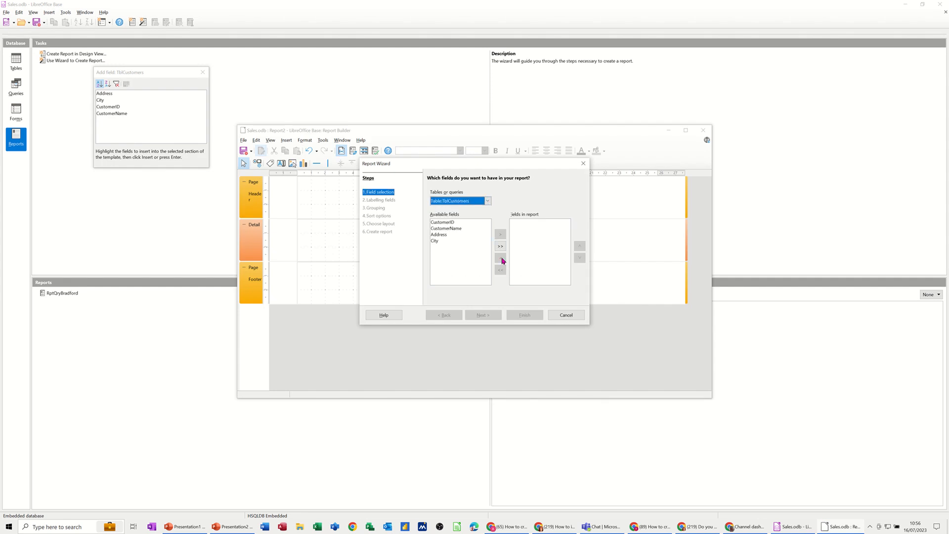
click(501, 247)
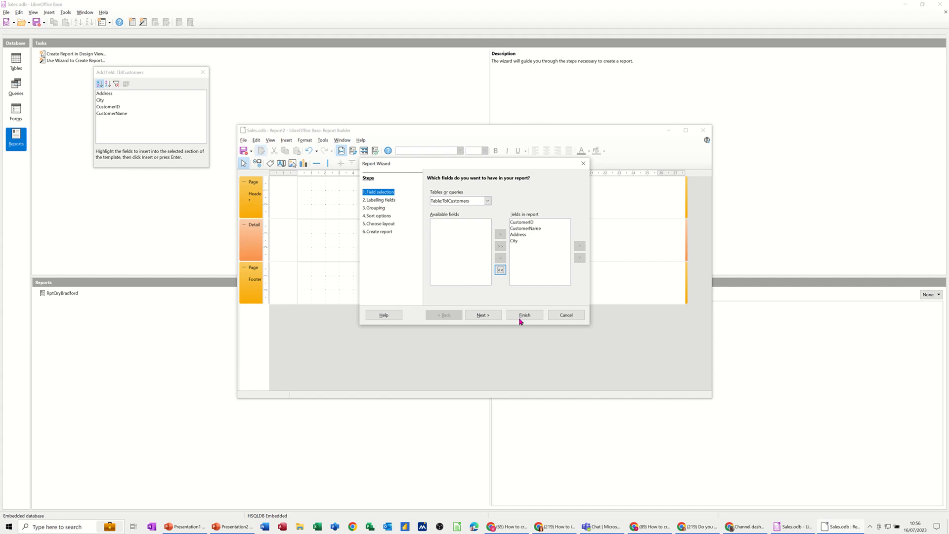
click(484, 317)
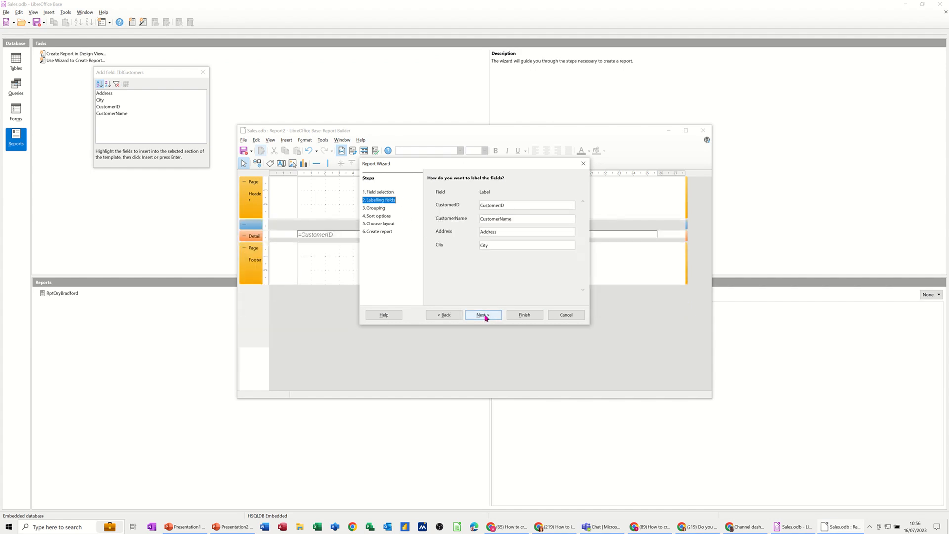
Step: Keep the default labels, group the customer report by City, and accept the default sorting and layout
click(484, 316)
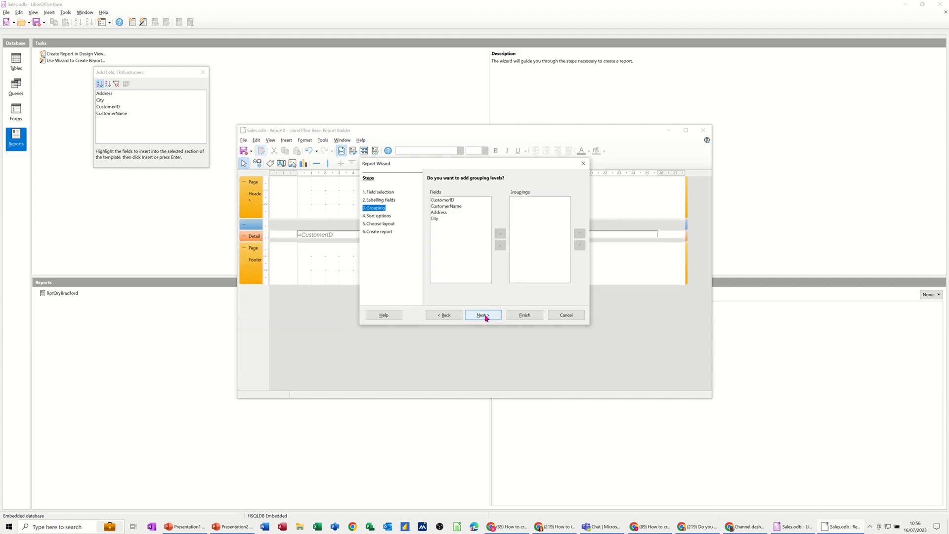
click(443, 218)
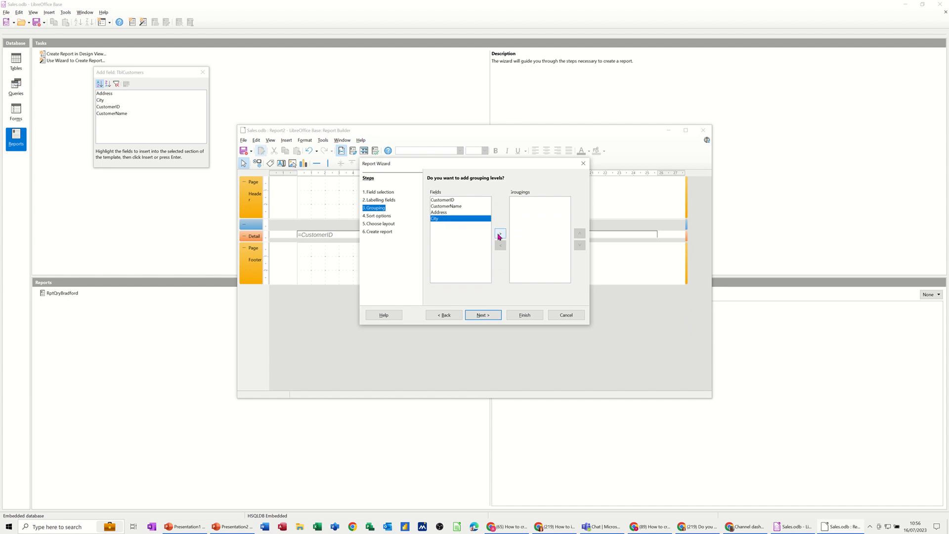
click(500, 233)
click(483, 315)
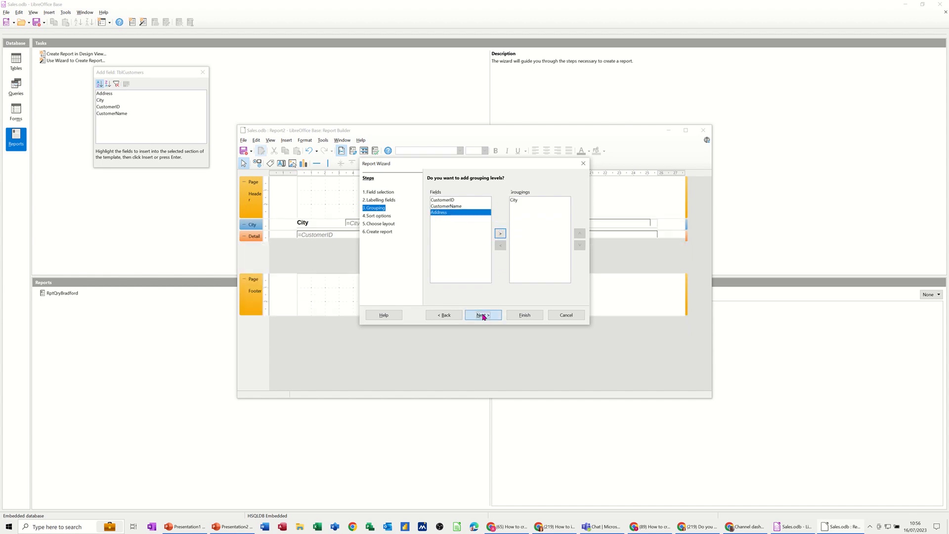
click(484, 315)
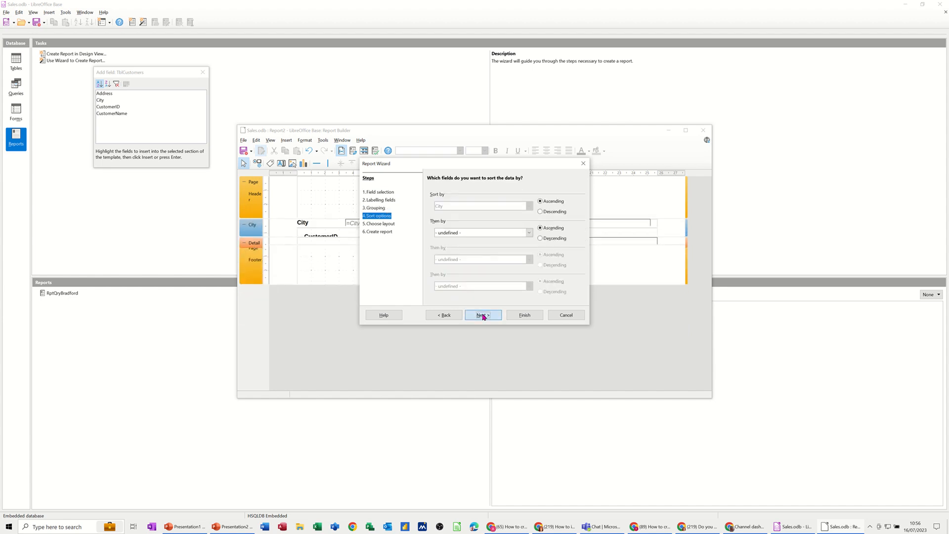
click(483, 315)
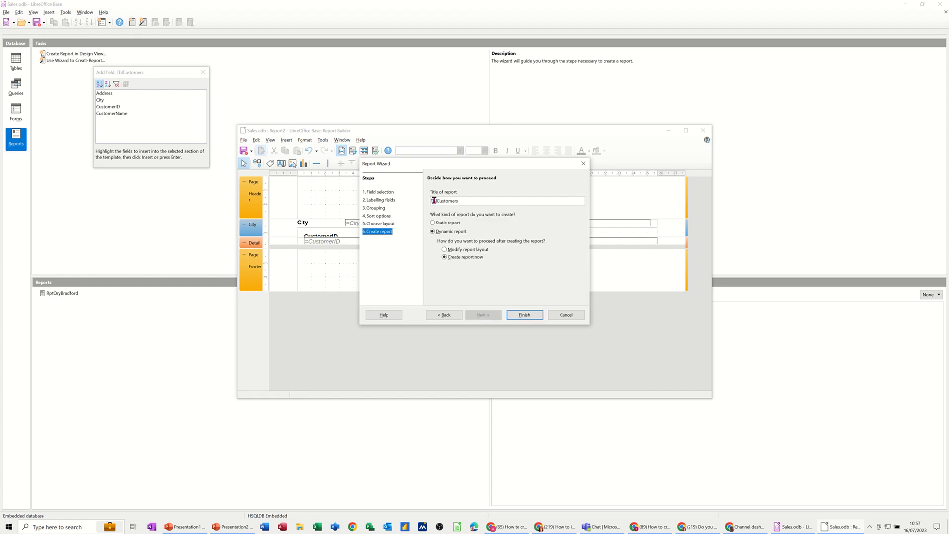
Step: Title the report RptTblCustomers, create it as a dynamic report and close the generated report
click(432, 201)
text(Rpt)
click(524, 315)
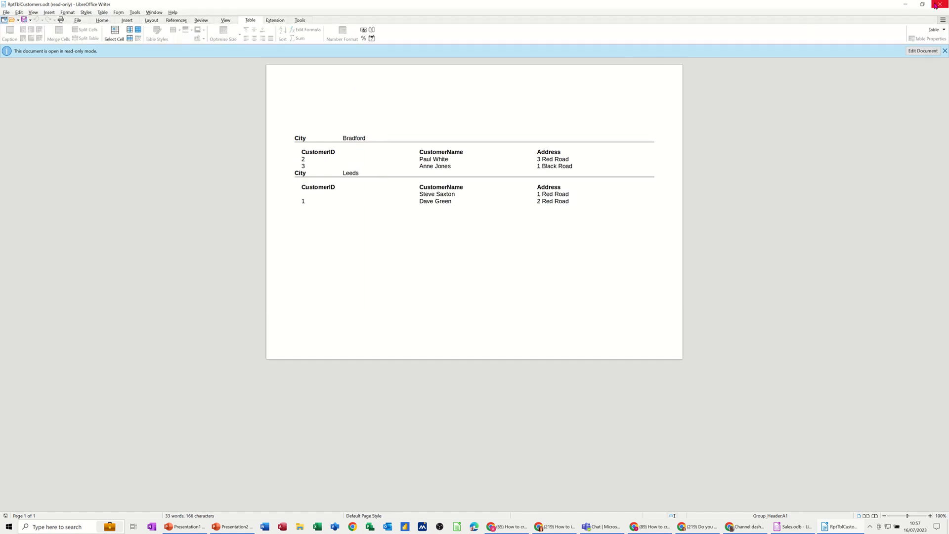
key(ctrl+w)
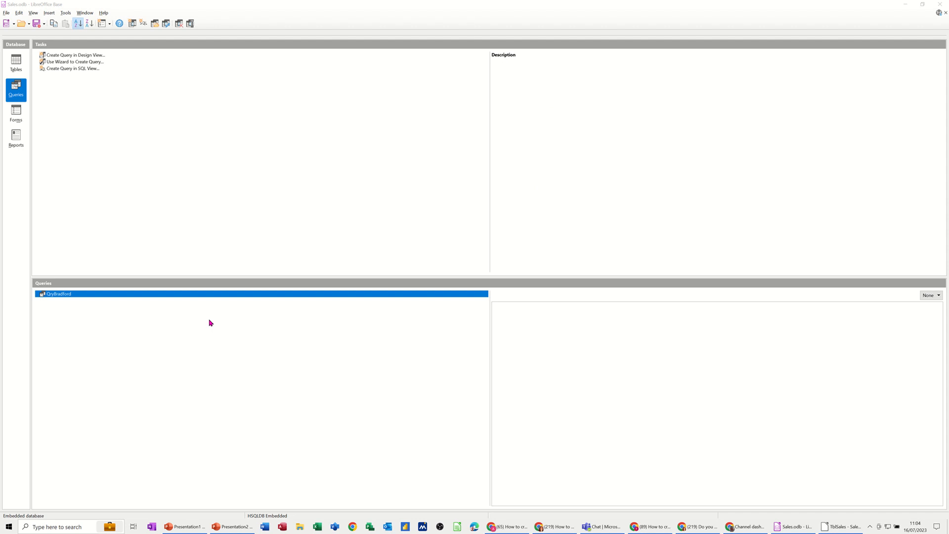
click(63, 15)
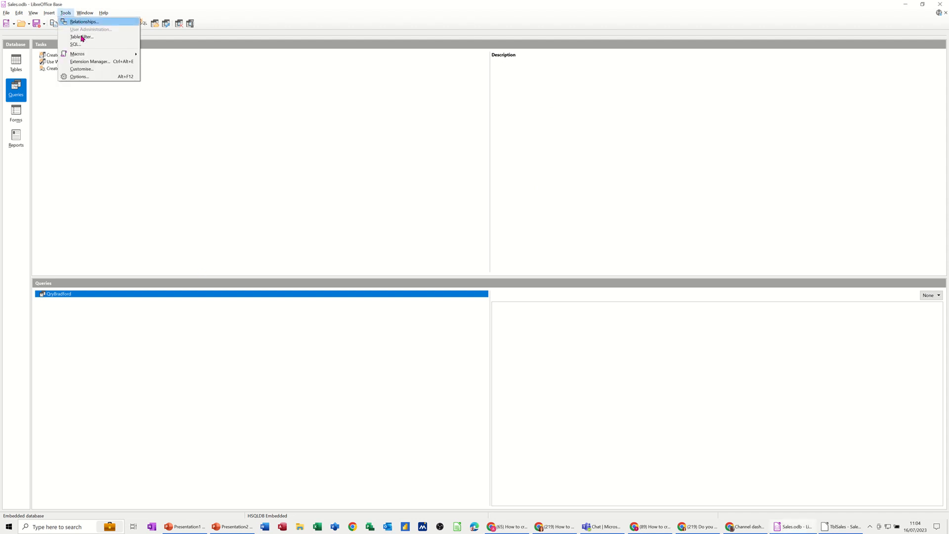
click(143, 153)
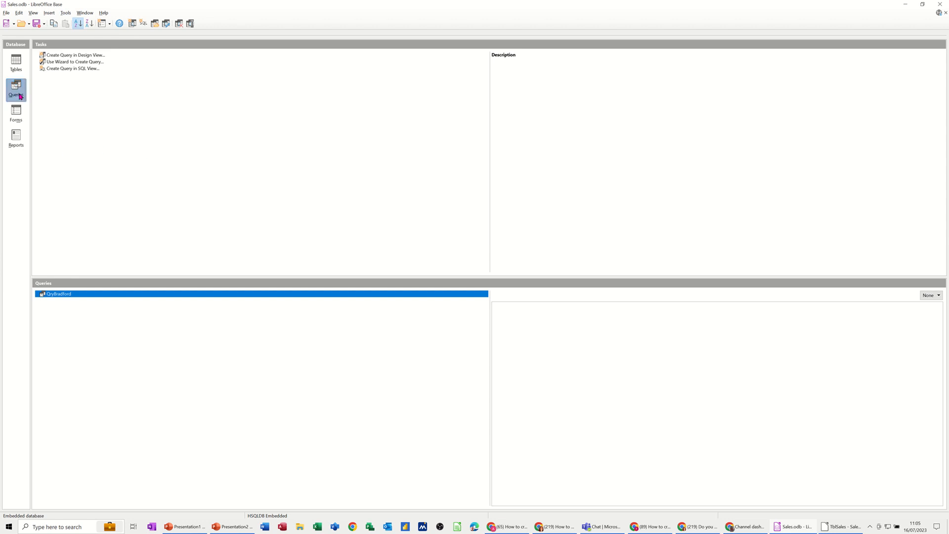
Step: Create a new query in Design View and add the tables TblCustomers, TblProducts and TblSales to it
click(73, 55)
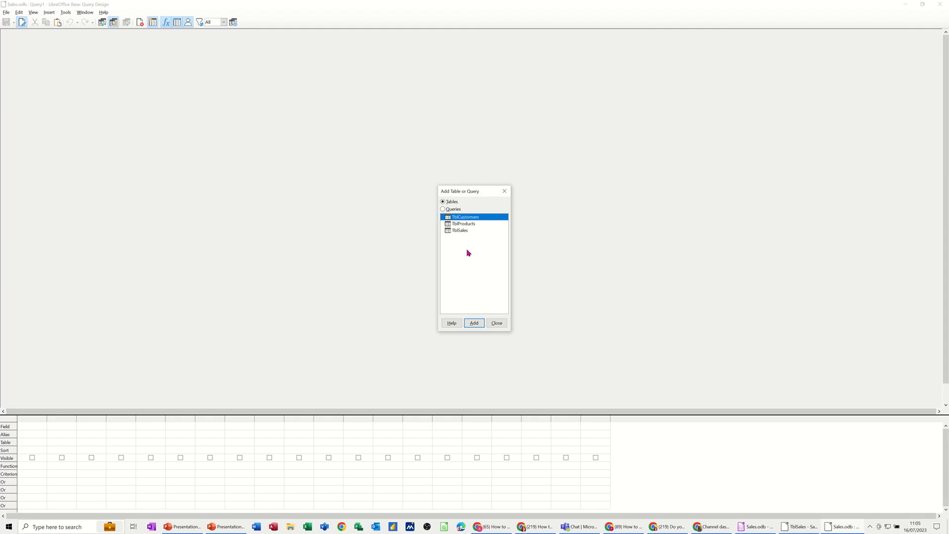
click(470, 324)
click(461, 225)
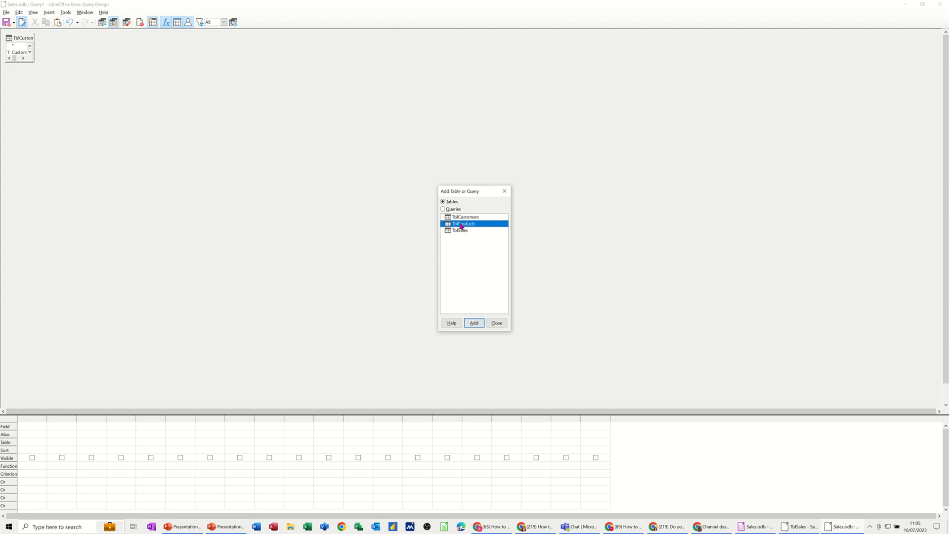
click(468, 324)
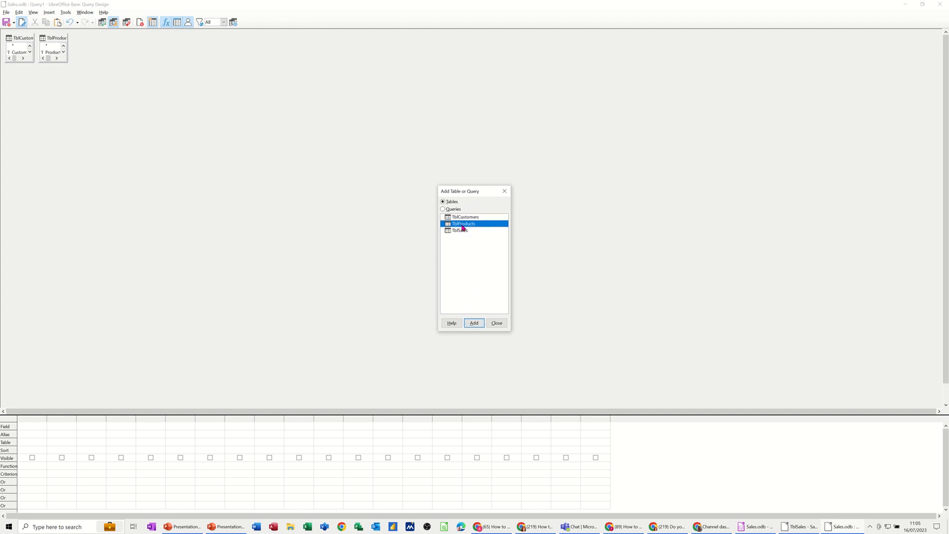
click(466, 231)
click(476, 322)
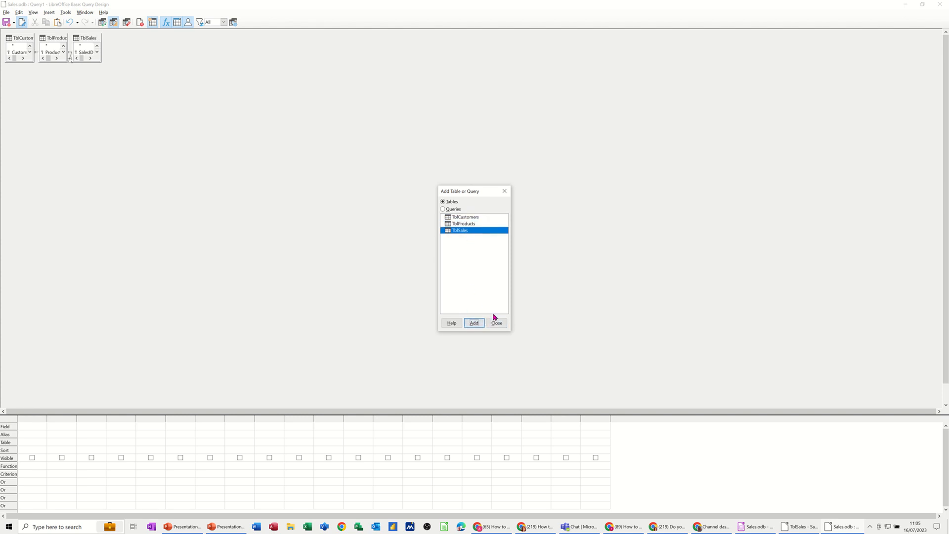
click(497, 324)
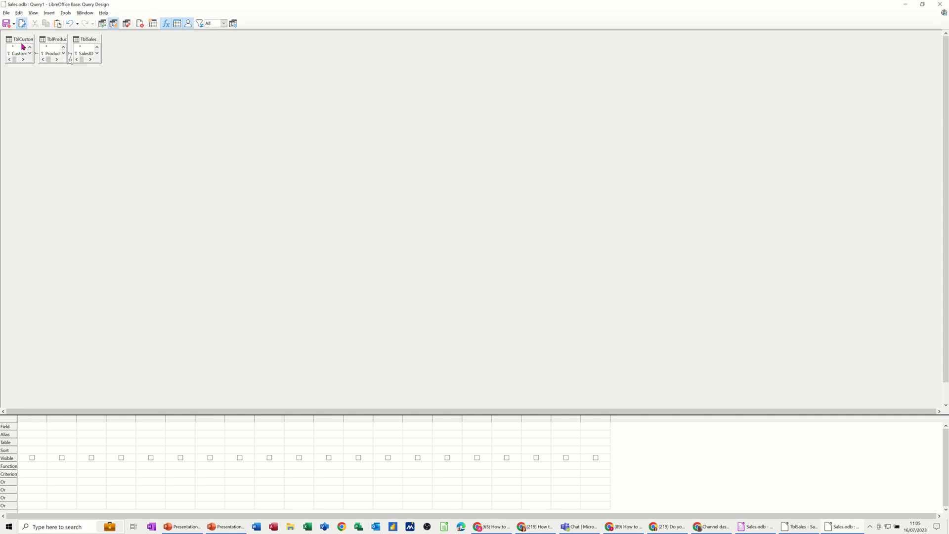
Step: Arrange TblCustomers, TblSales and TblProducts side by side in that order and enlarge them to show all their fields
drag(18, 38, 223, 129)
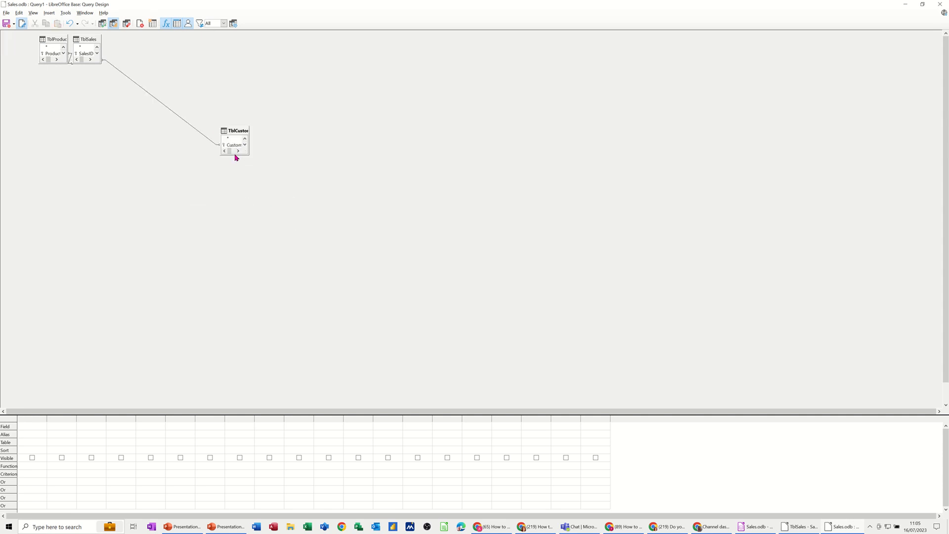
drag(235, 155, 236, 238)
drag(249, 190, 286, 194)
drag(86, 43, 359, 226)
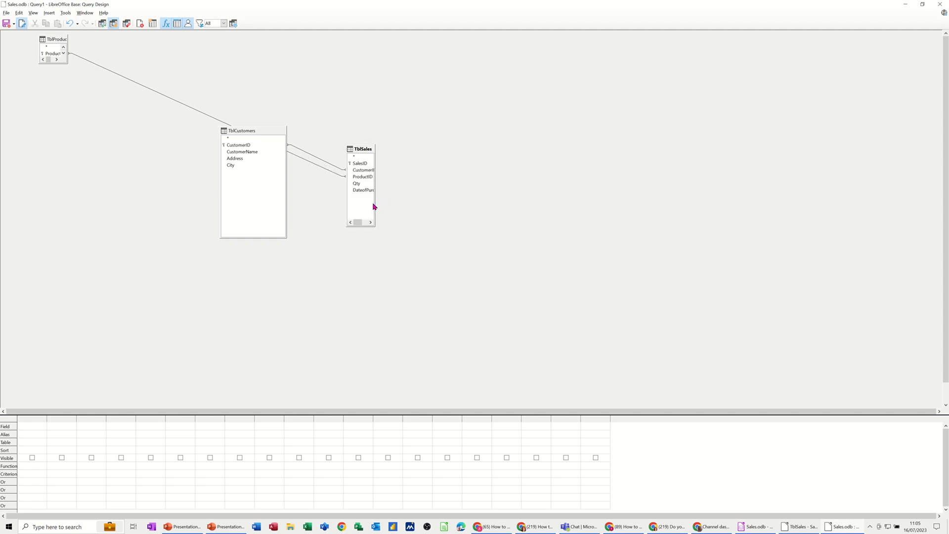
drag(374, 204, 404, 205)
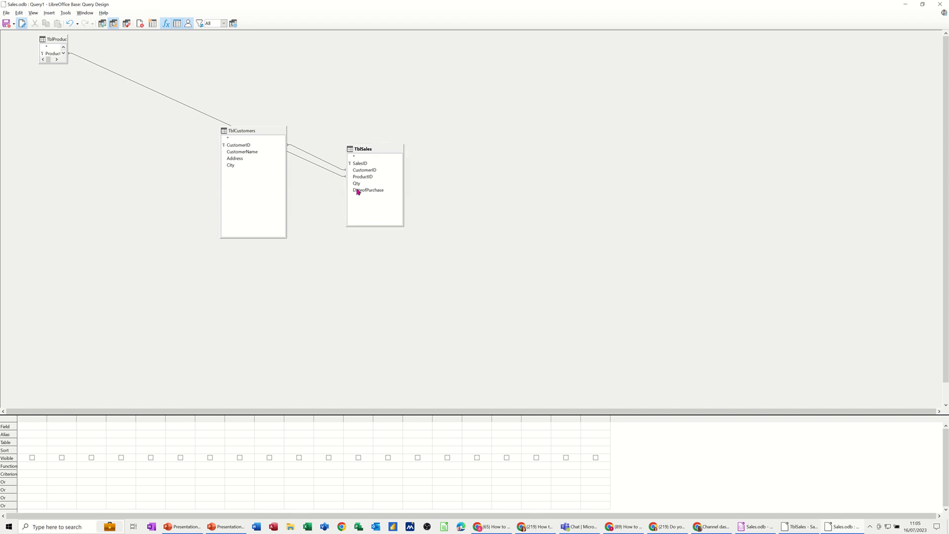
drag(53, 39, 487, 211)
drag(498, 175, 522, 177)
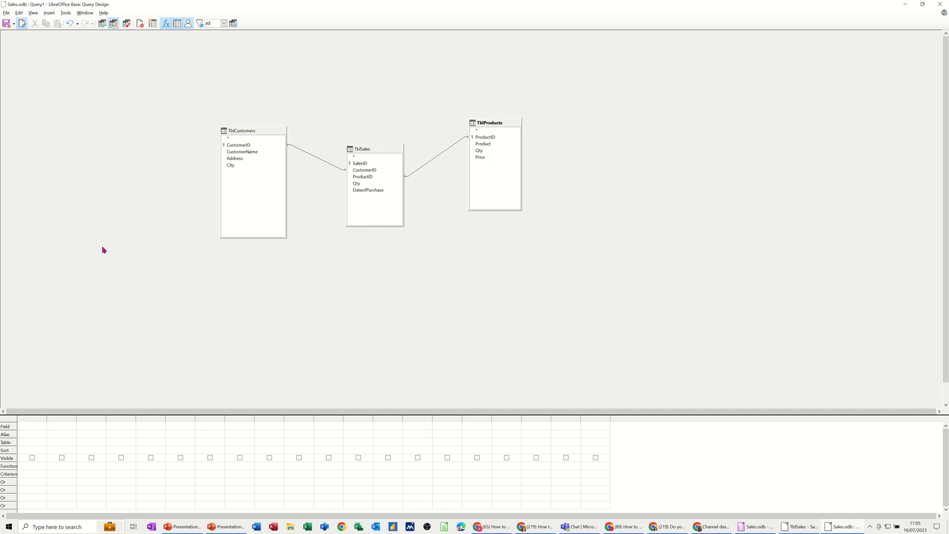
Step: Add CustomerName, Product, Qty from TblSales and Price from TblProducts to the query and run it
double_click(245, 153)
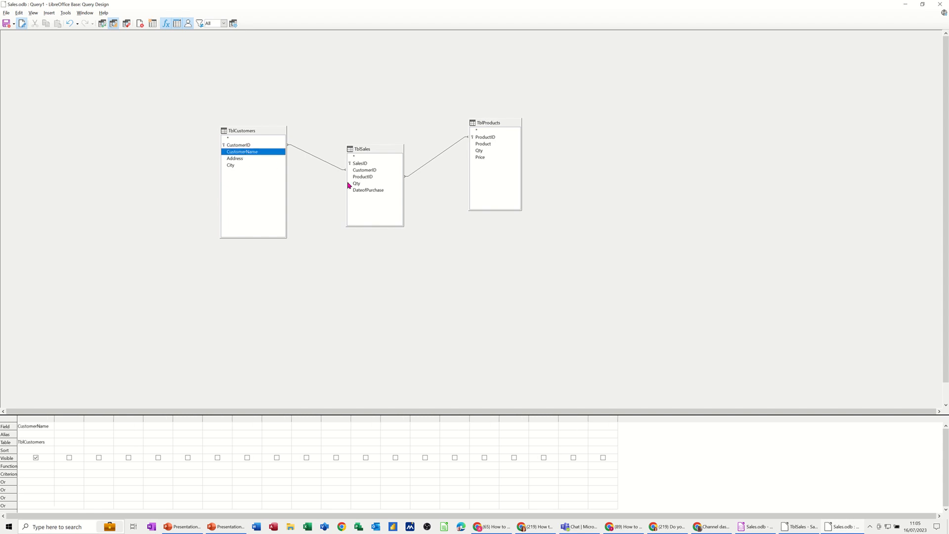
double_click(487, 144)
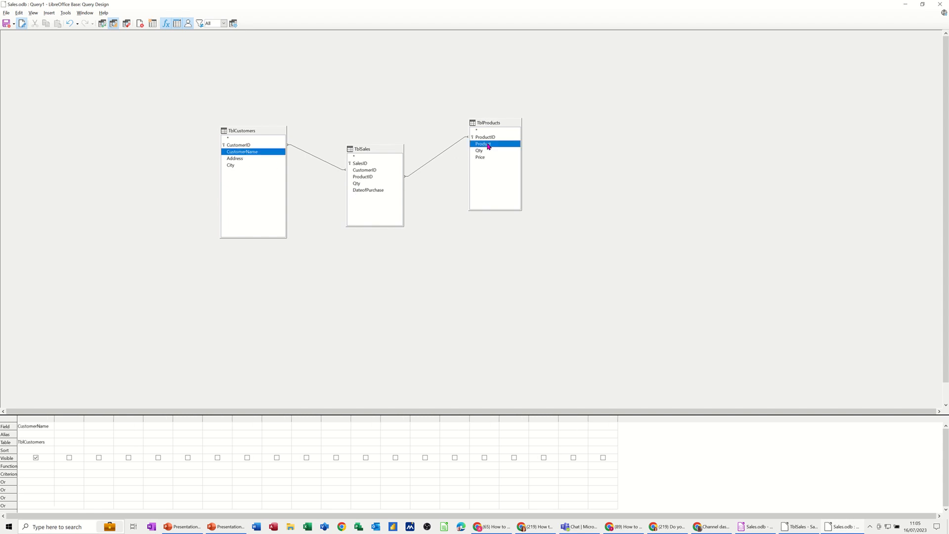
double_click(366, 185)
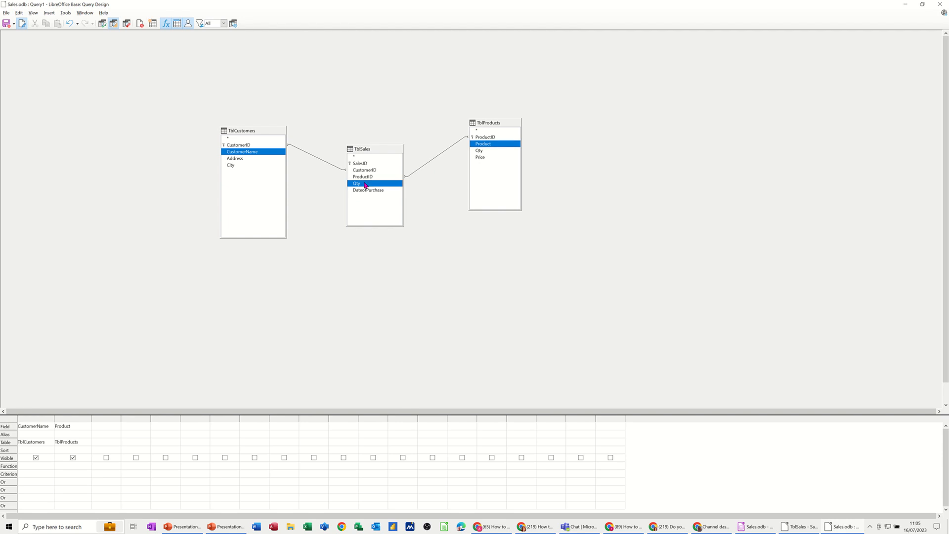
double_click(482, 159)
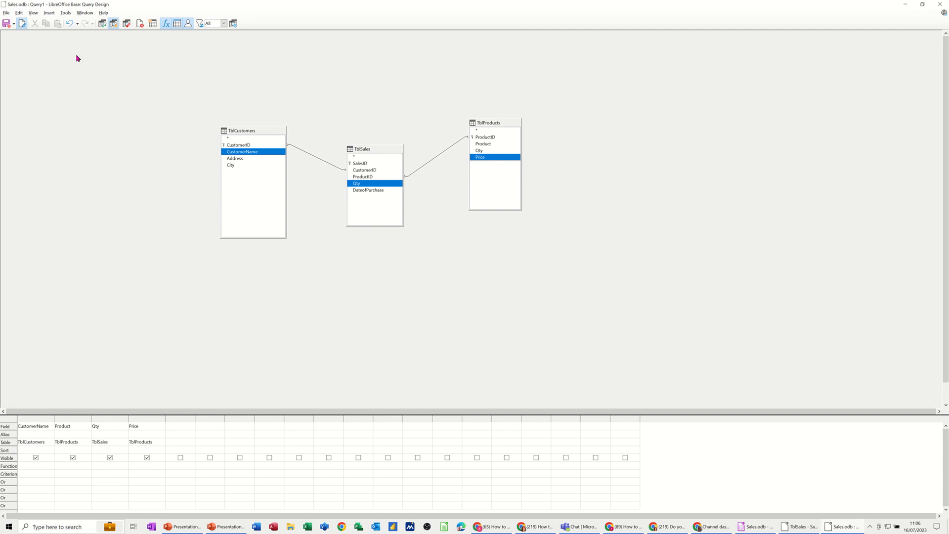
click(103, 25)
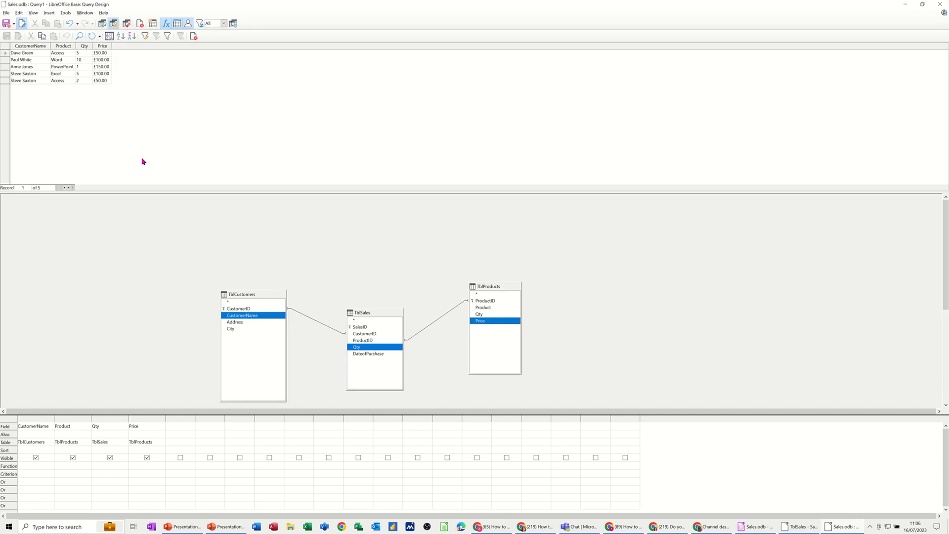
Step: Close the query design and save the query as QryCustomerSales
click(193, 36)
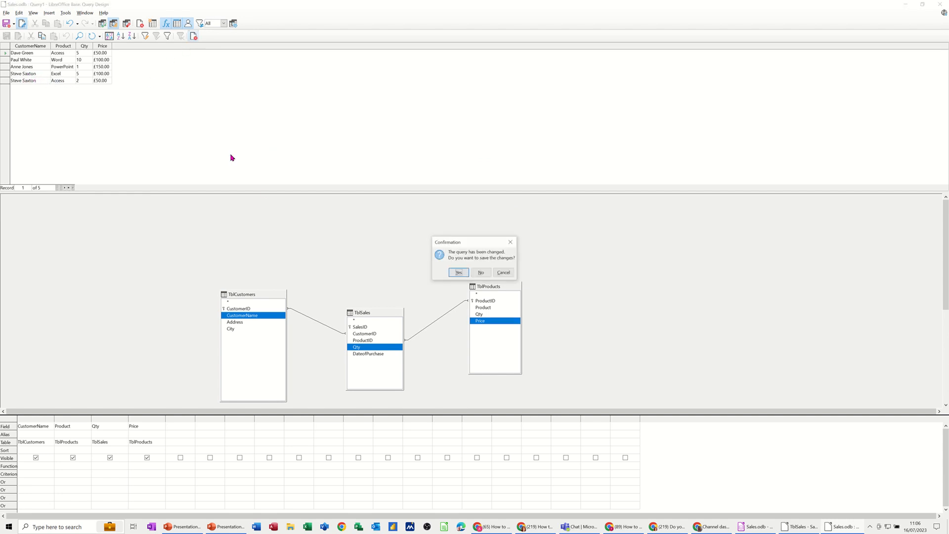
click(455, 271)
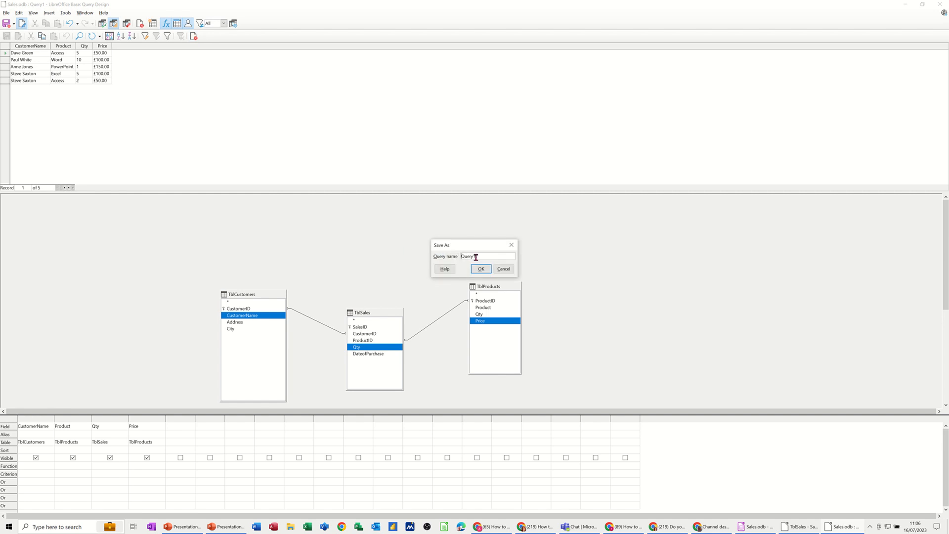
double_click(475, 258)
text(Q)
click(481, 269)
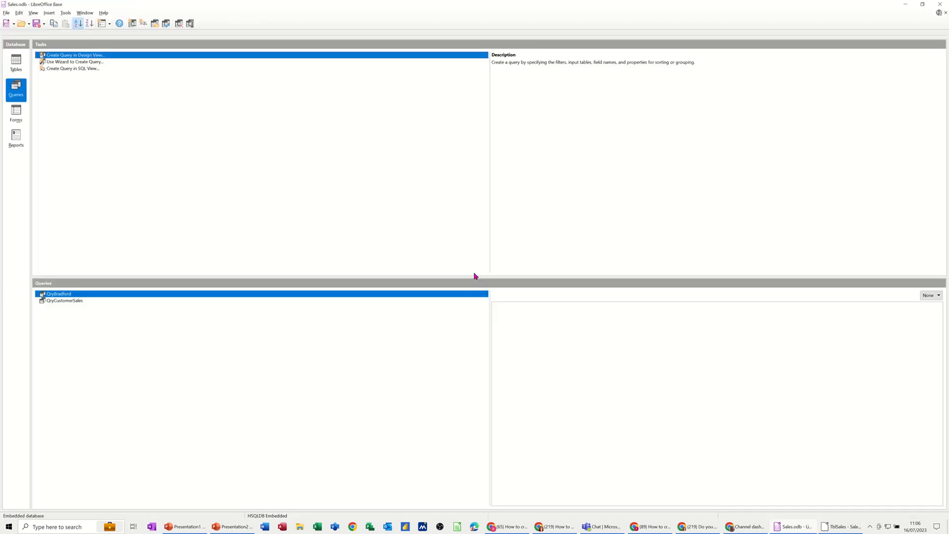
Step: Start a new report with the wizard, based on QryCustomerSales and including all of its fields
click(16, 140)
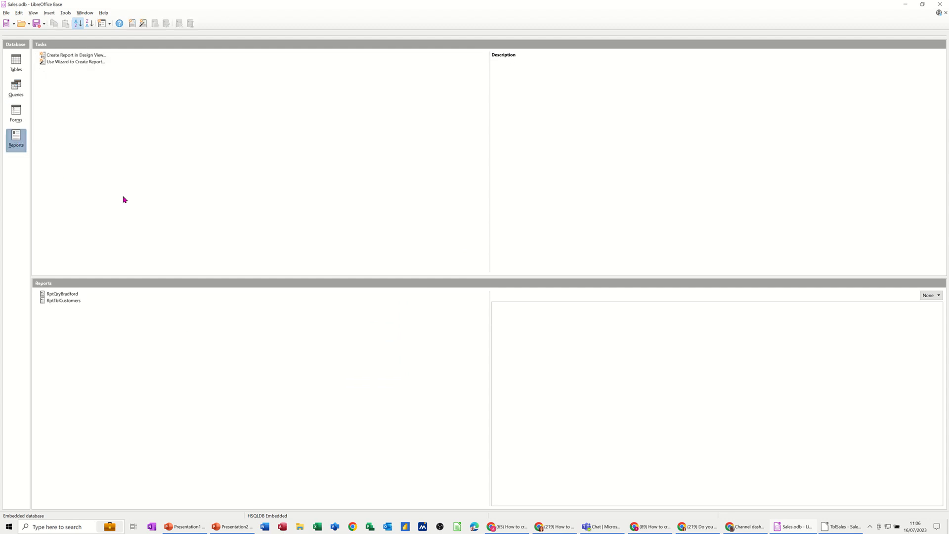
click(57, 64)
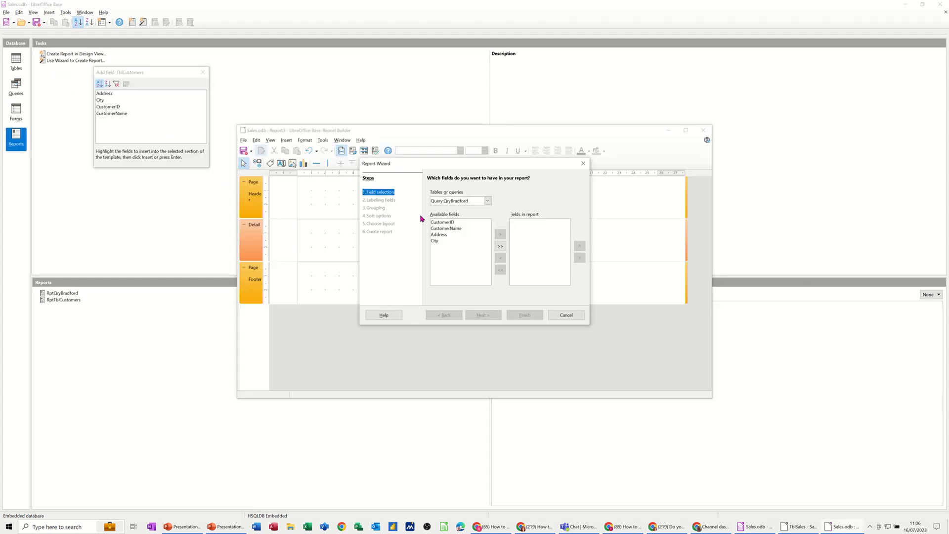
click(487, 200)
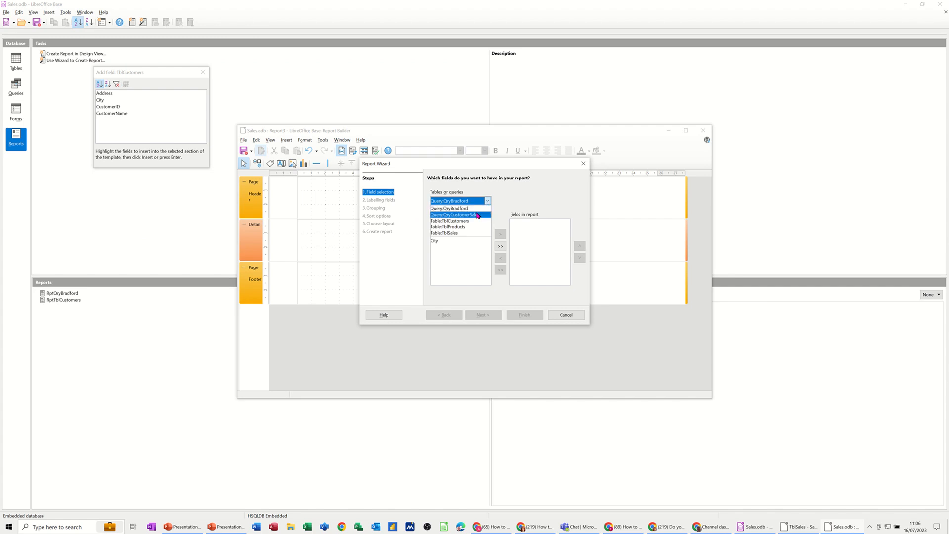
click(478, 215)
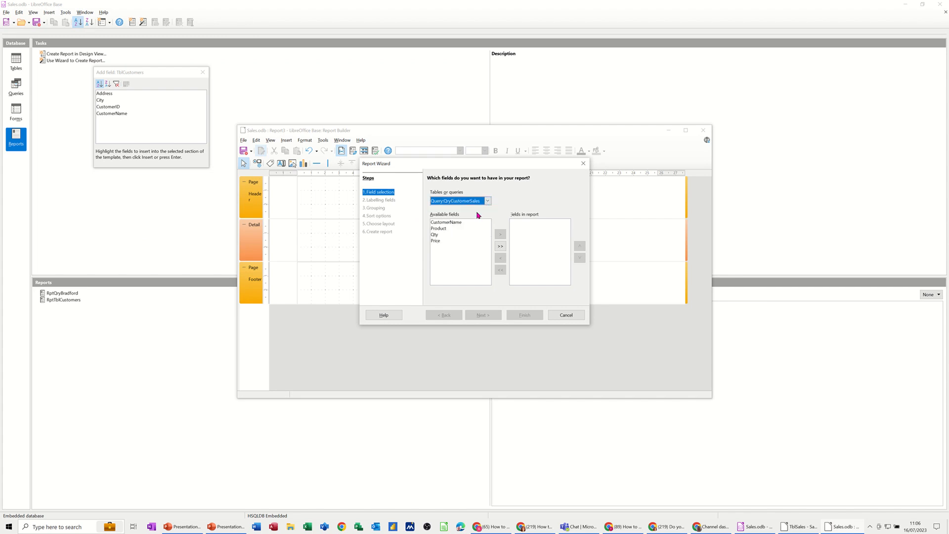
click(500, 247)
click(483, 315)
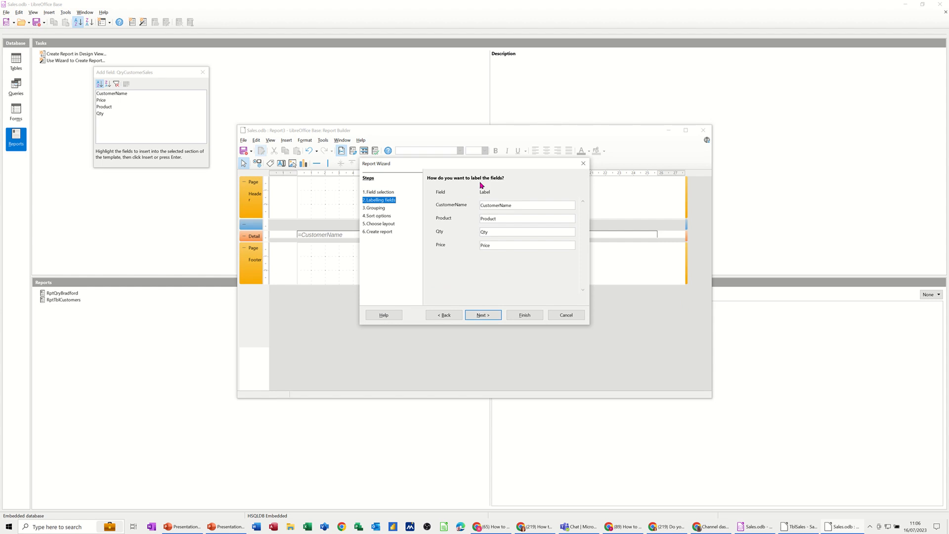
Step: Group the report by CustomerName, keeping the default field labels, sort options and Tabular landscape layout
click(482, 314)
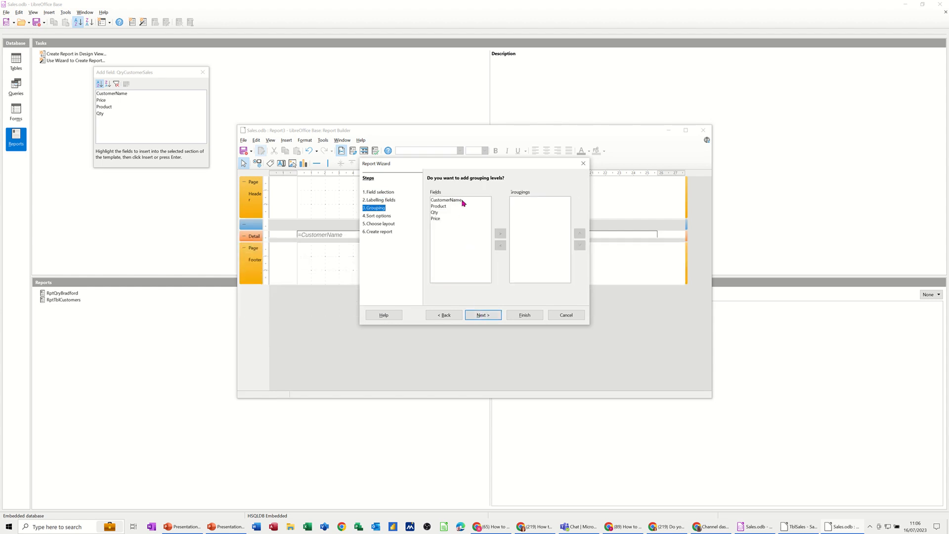
click(458, 200)
click(500, 234)
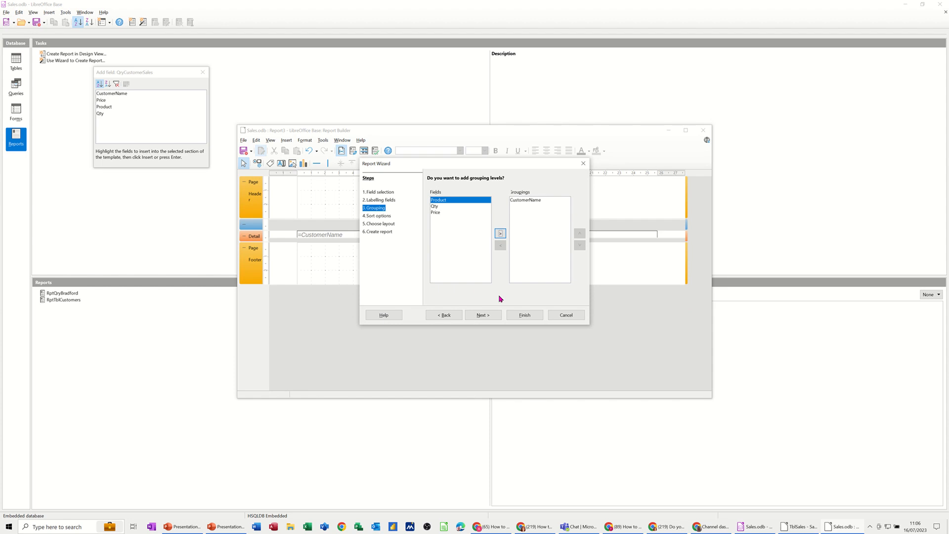
click(486, 317)
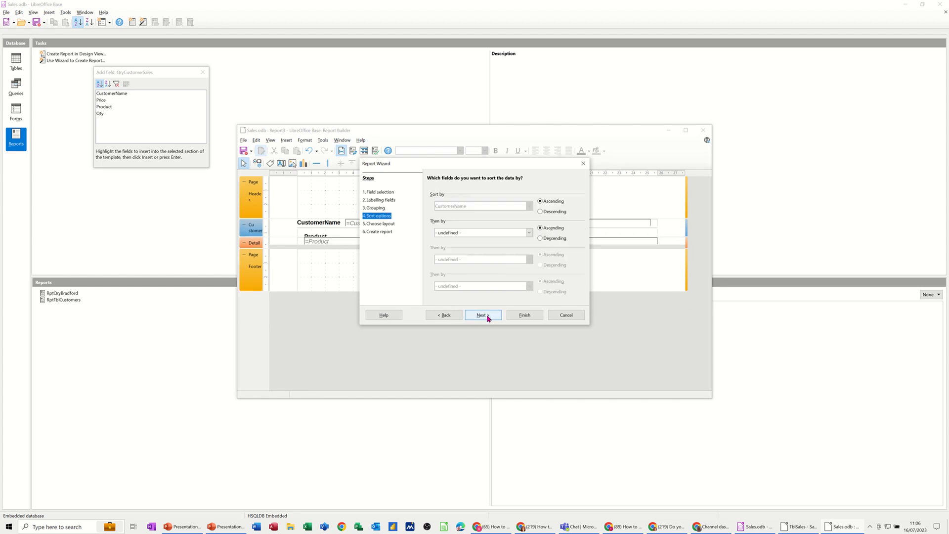
click(487, 316)
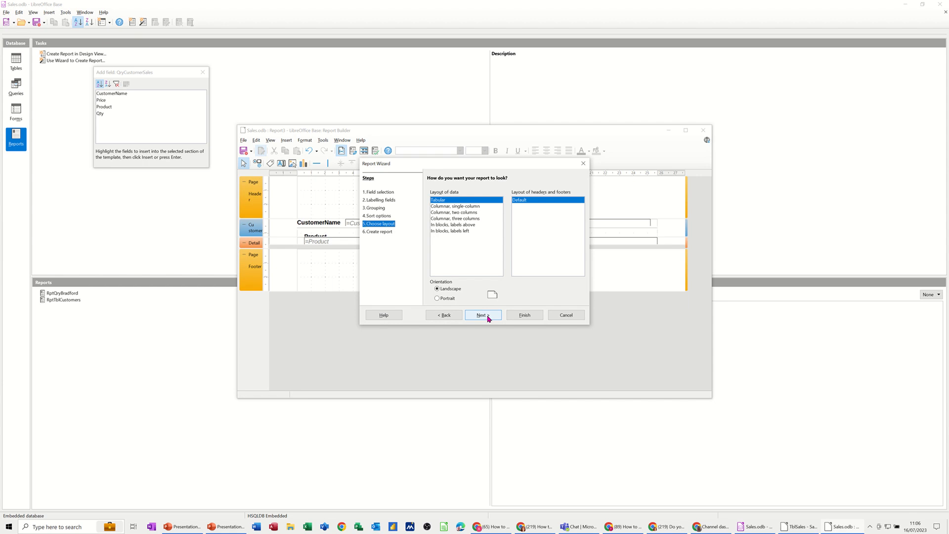
click(487, 316)
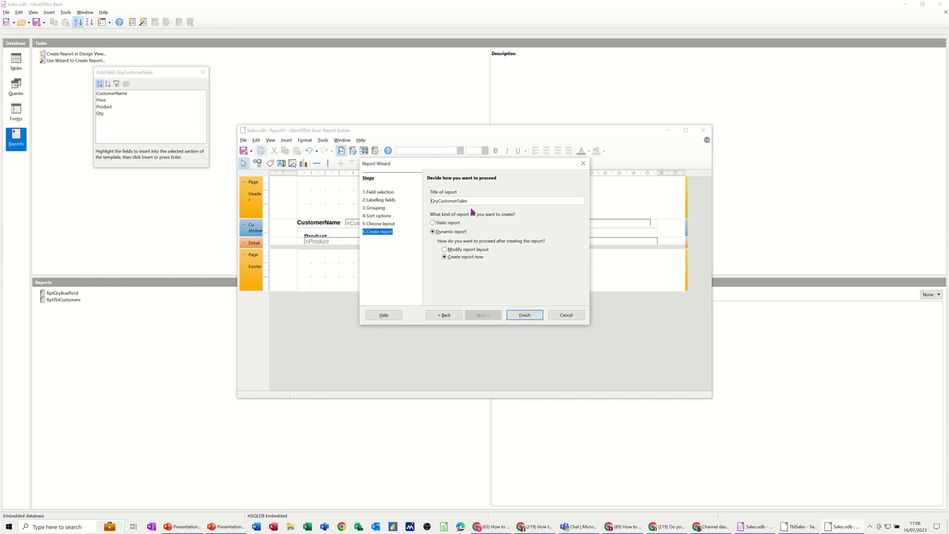
Step: Title the report RptQryCustomerSales, create it as a dynamic report and close the generated report
text(Rpt)
click(523, 317)
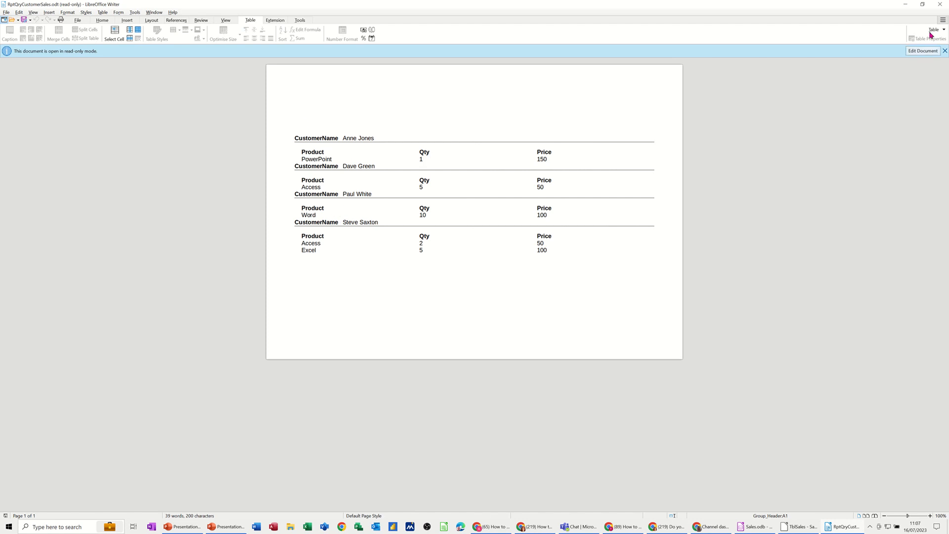
click(940, 5)
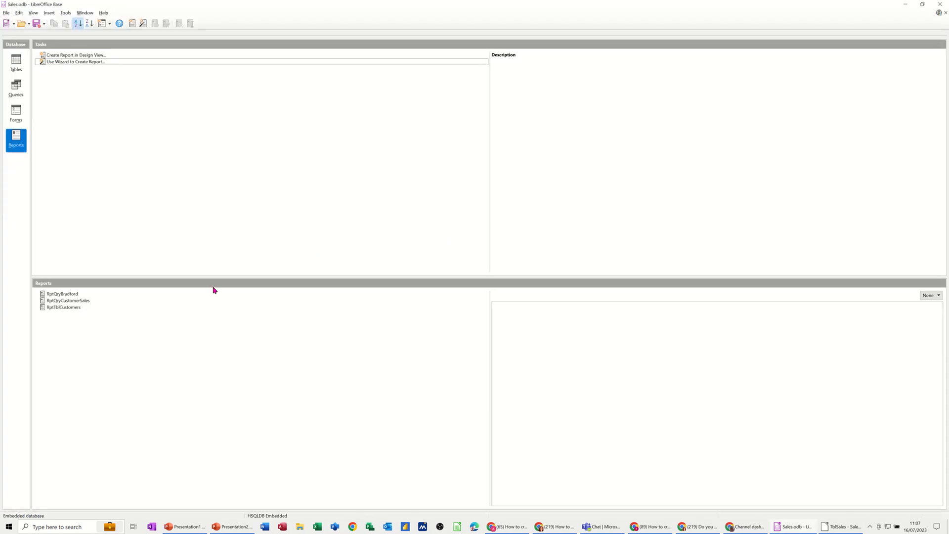
Step: Review the database's saved reports, forms, queries and tables in turn
click(19, 145)
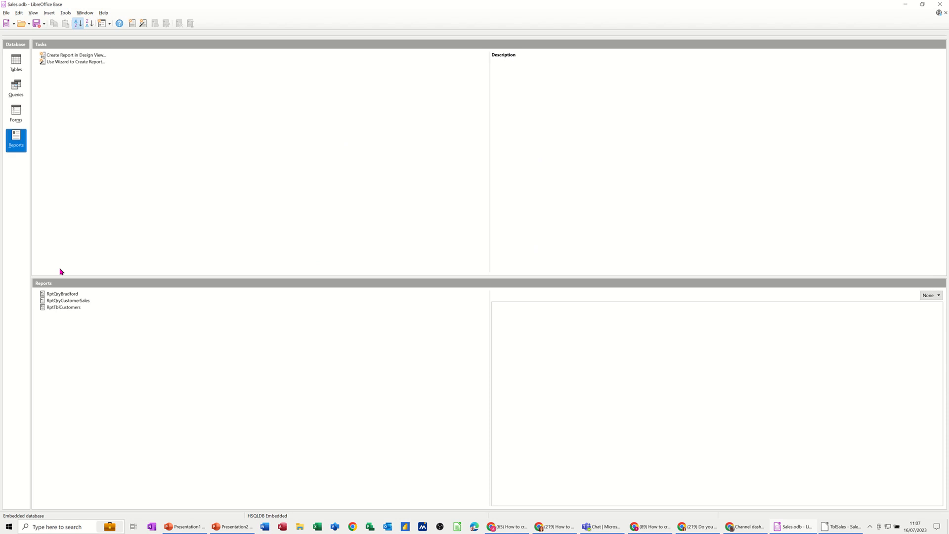
click(15, 114)
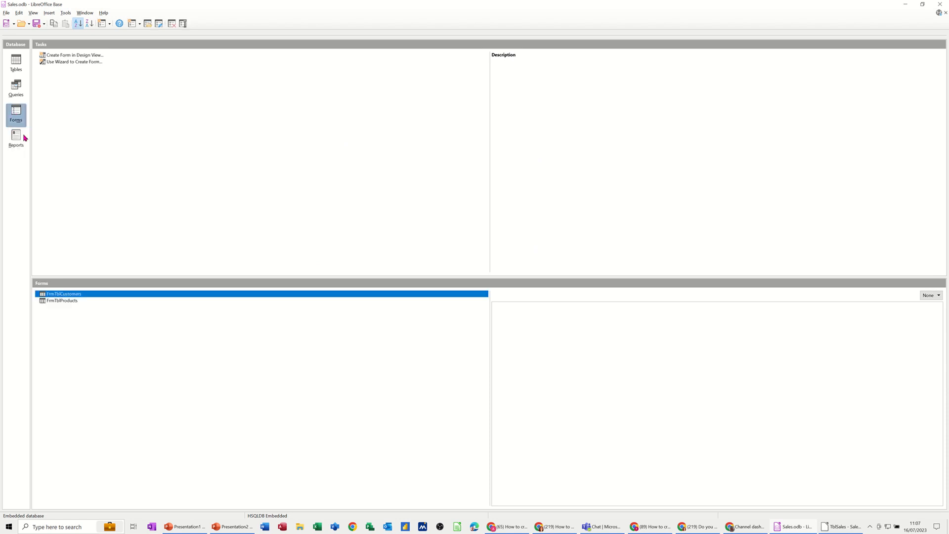
click(14, 88)
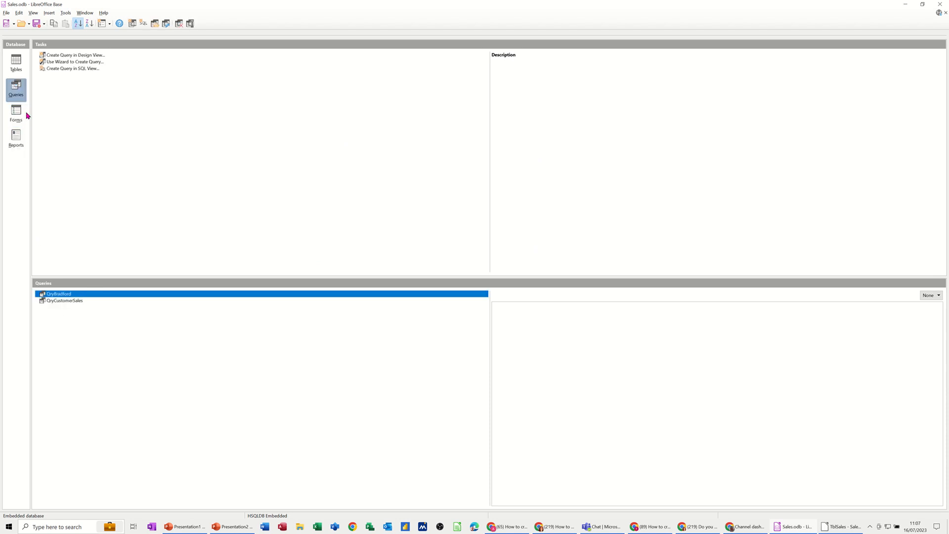
click(15, 65)
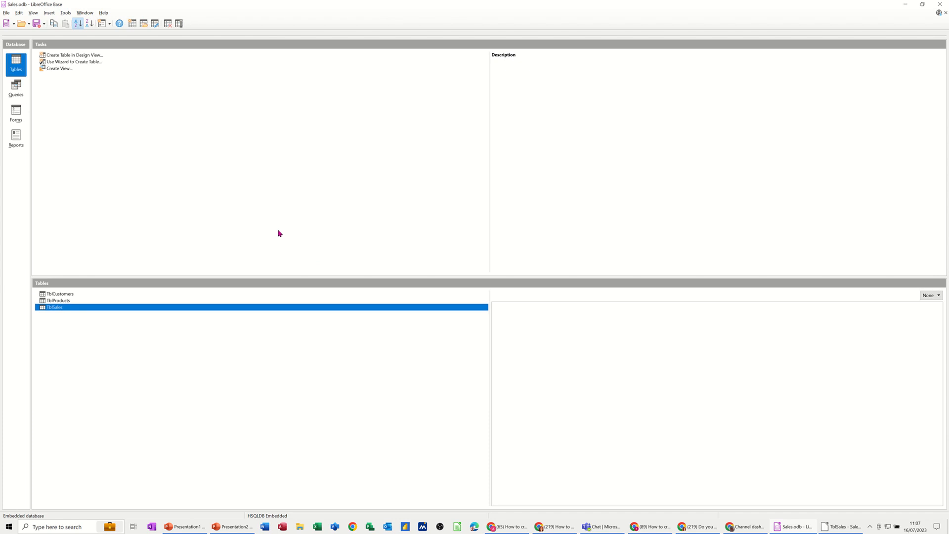